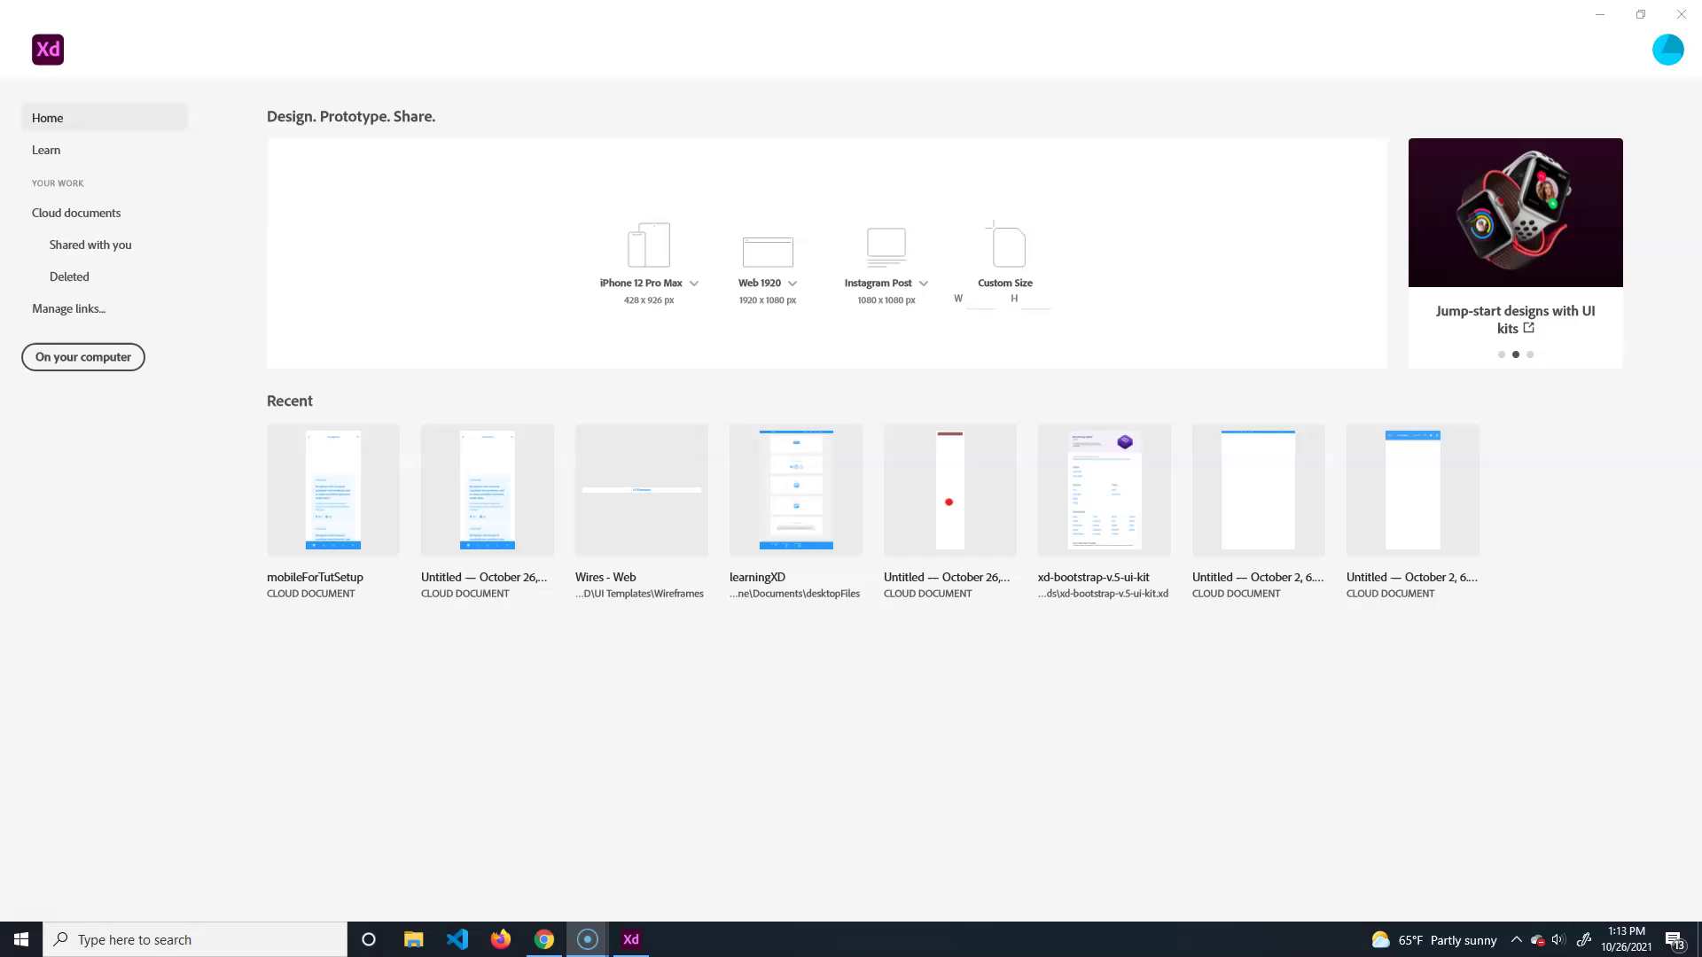
Step: Browse the social-media and Web 1920 presets, then create an iPhone 12 Pro Max (428 × 926) document
{"action": "left_click", "coordinate": [90, 60]}
{"action": "left_click", "coordinate": [922, 284]}
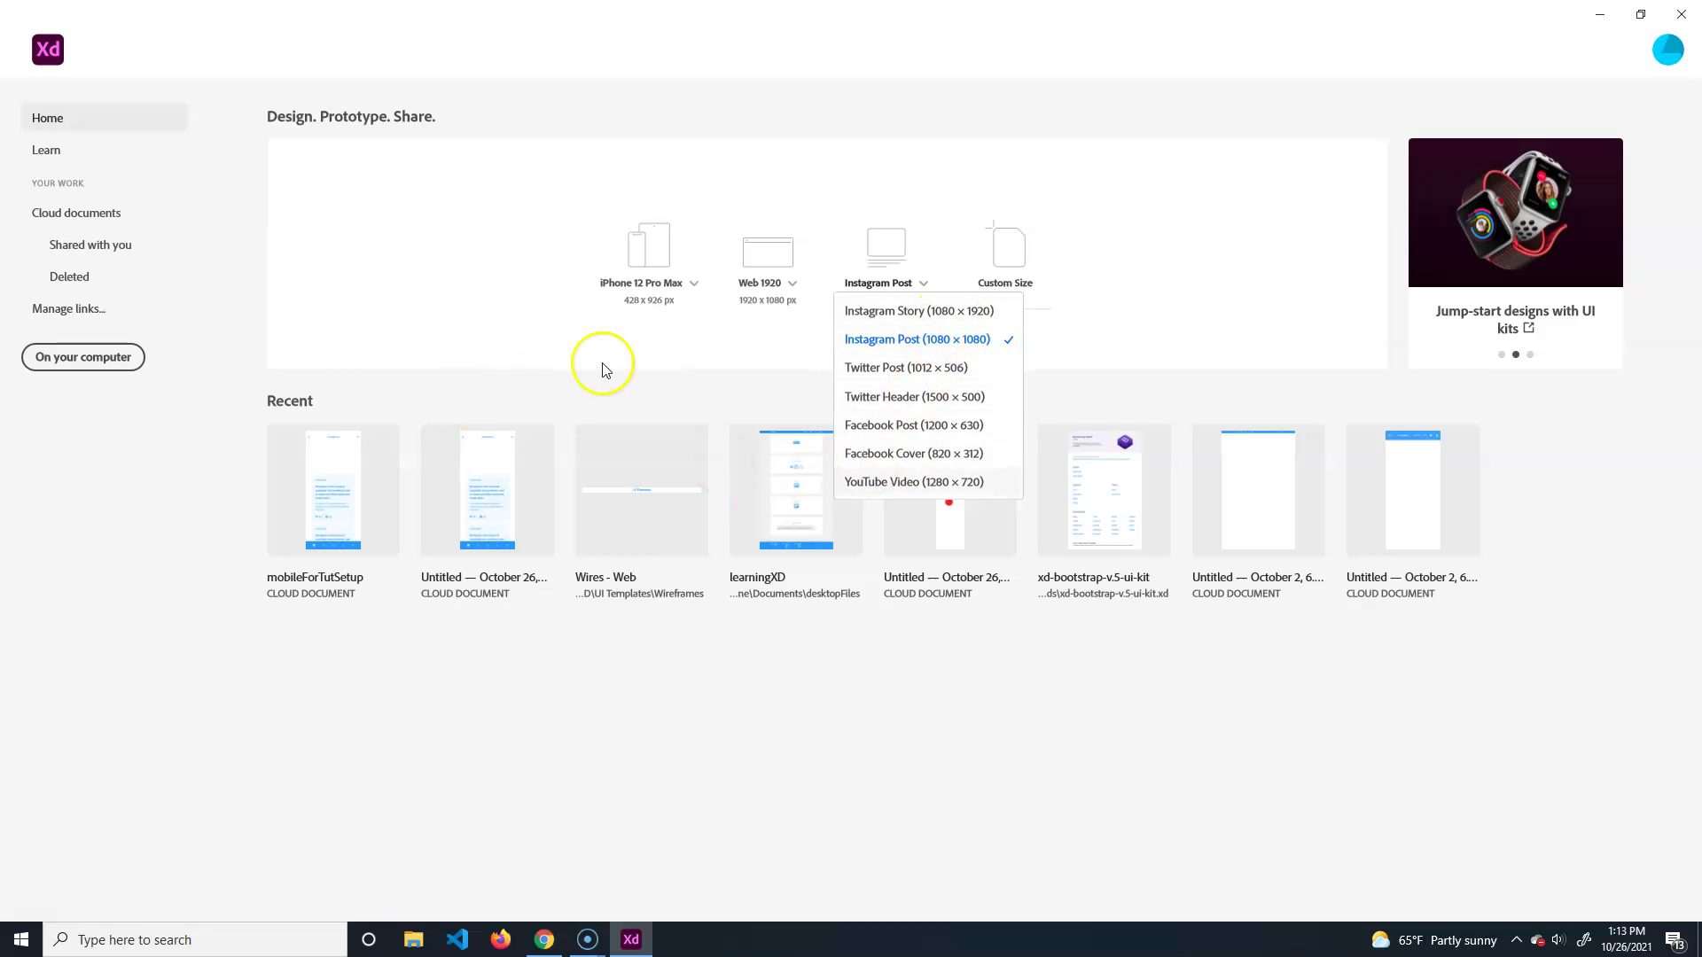
{"action": "left_click", "coordinate": [632, 365]}
{"action": "left_click", "coordinate": [793, 284]}
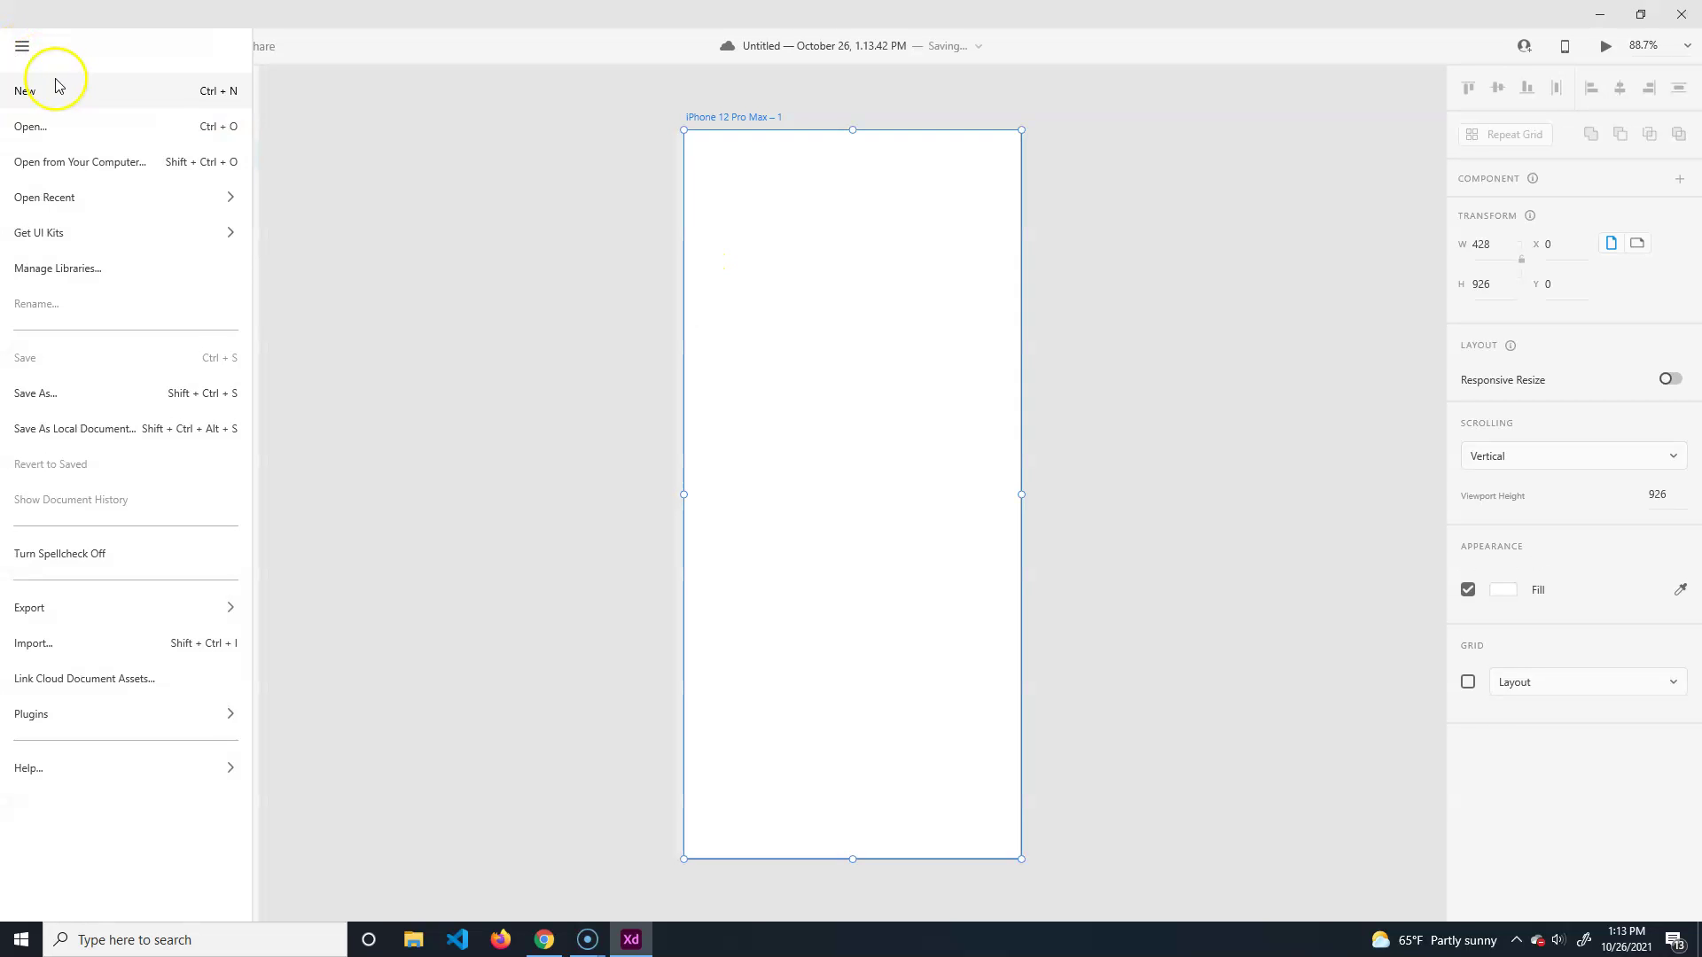
{"action": "left_click", "coordinate": [43, 93]}
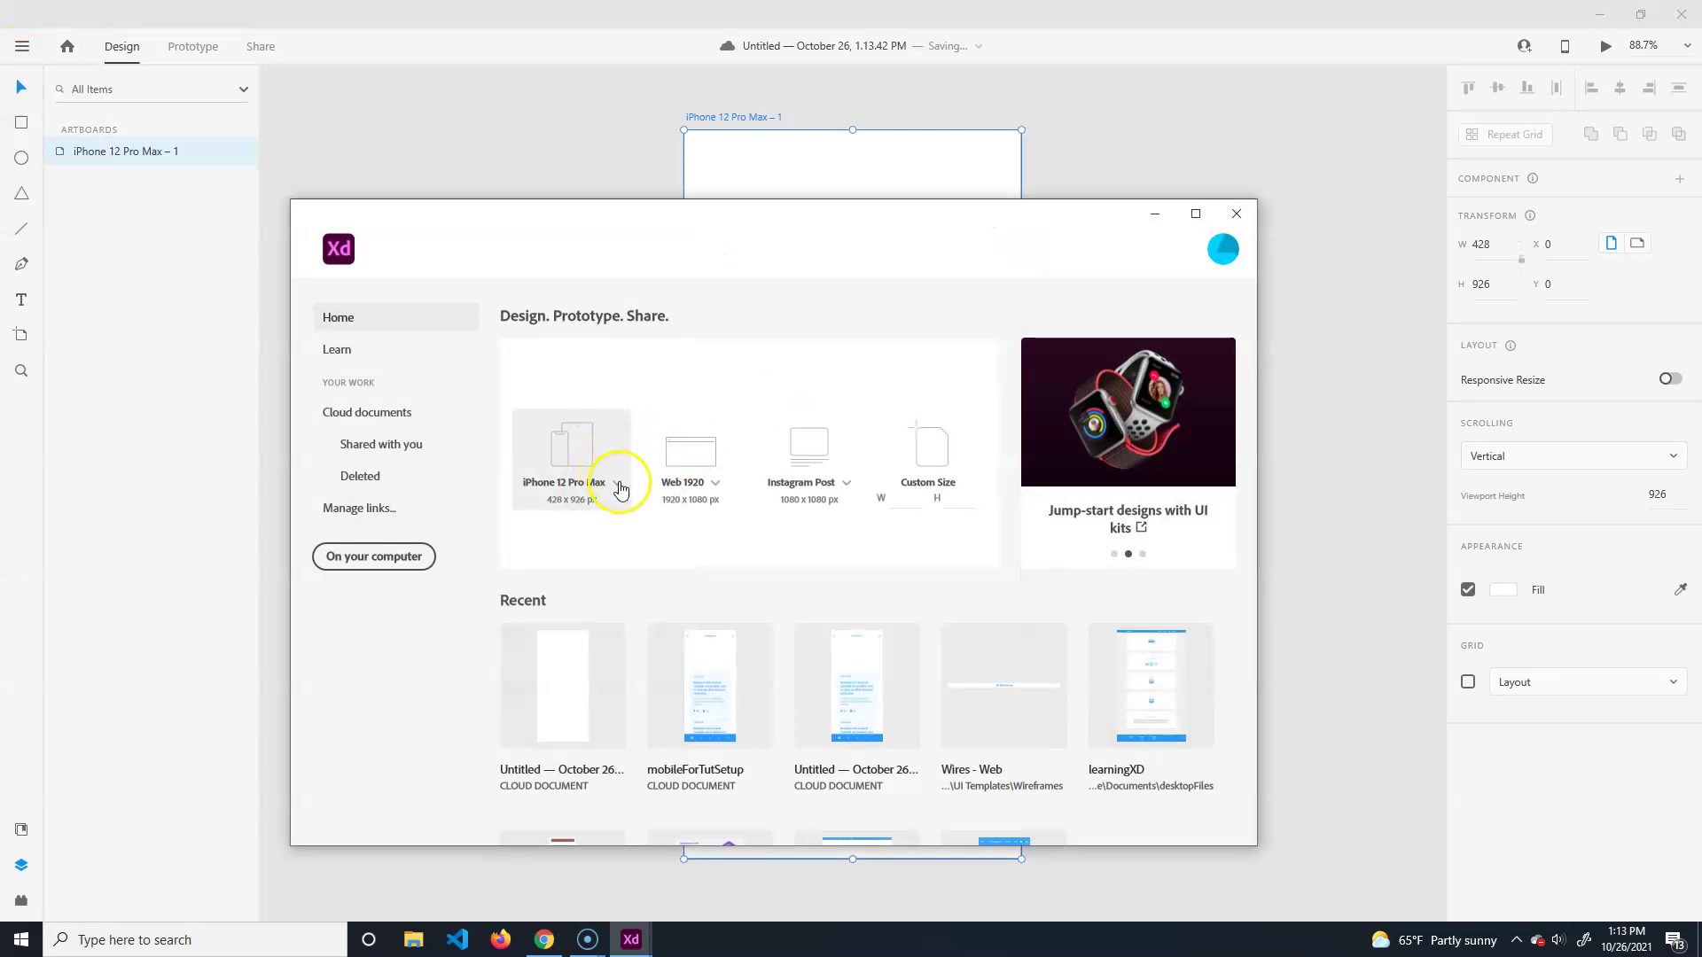
{"action": "left_click", "coordinate": [616, 480]}
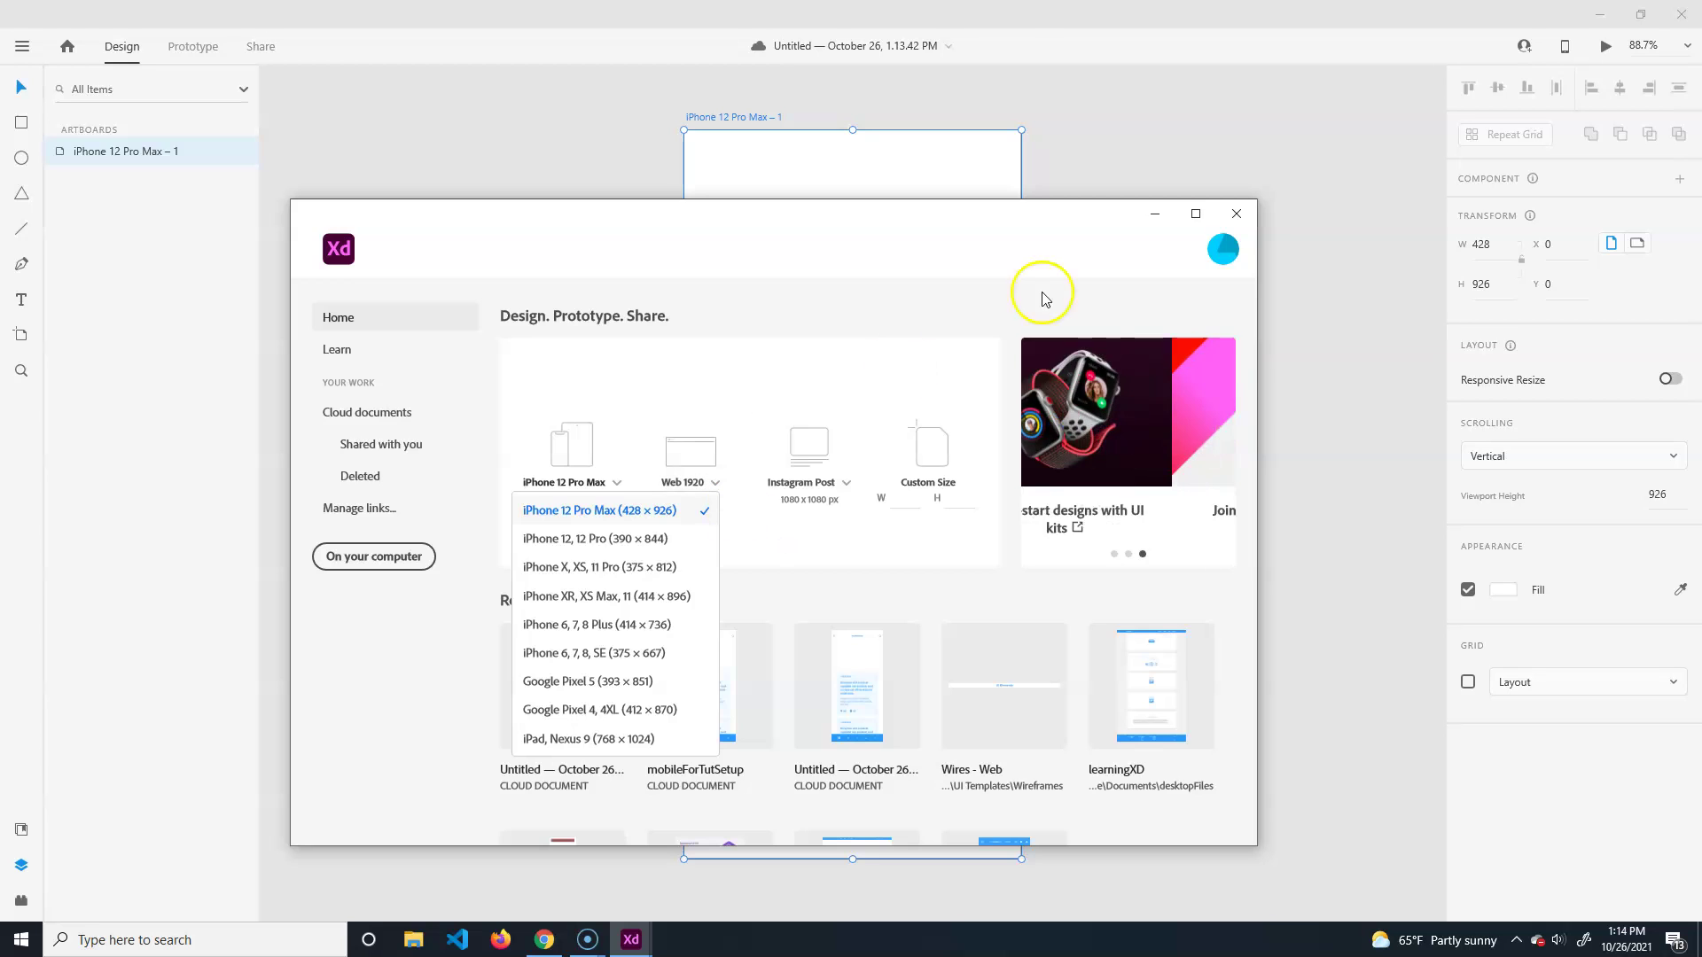
{"action": "left_click", "coordinate": [1236, 214]}
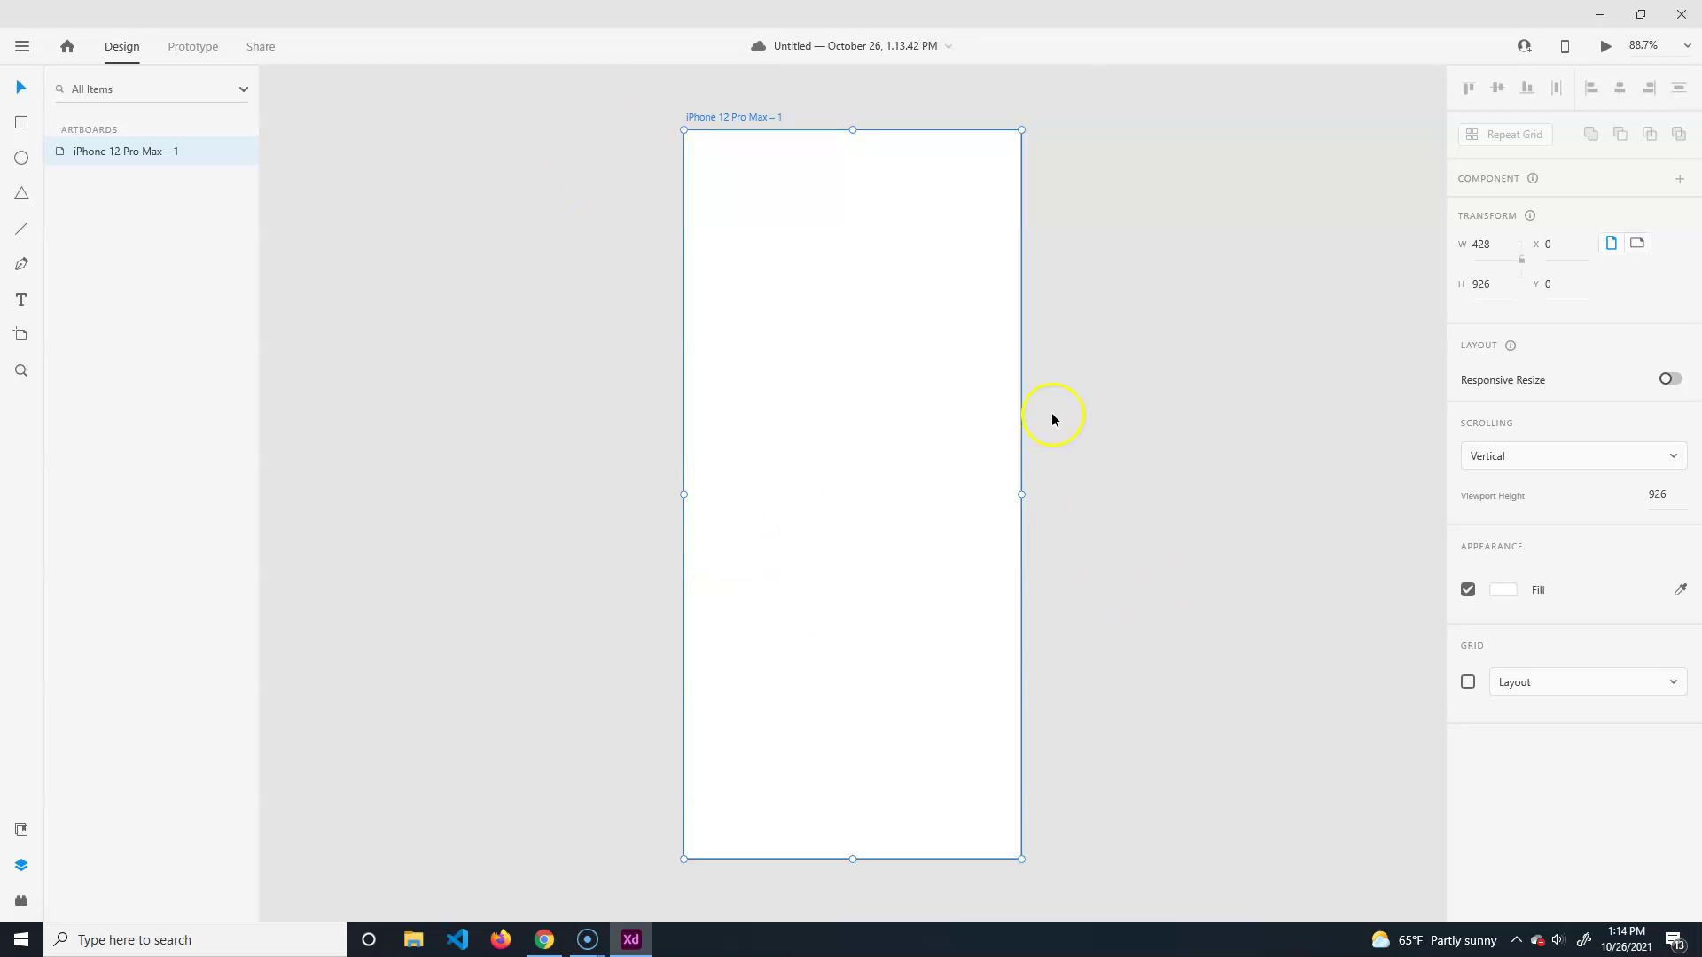
Step: Pan the canvas sideways, then bring up the main menu with its save, export and import commands
{"action": "scroll", "coordinate": [1099, 574], "scroll_direction": "right", "scroll_amount": 2}
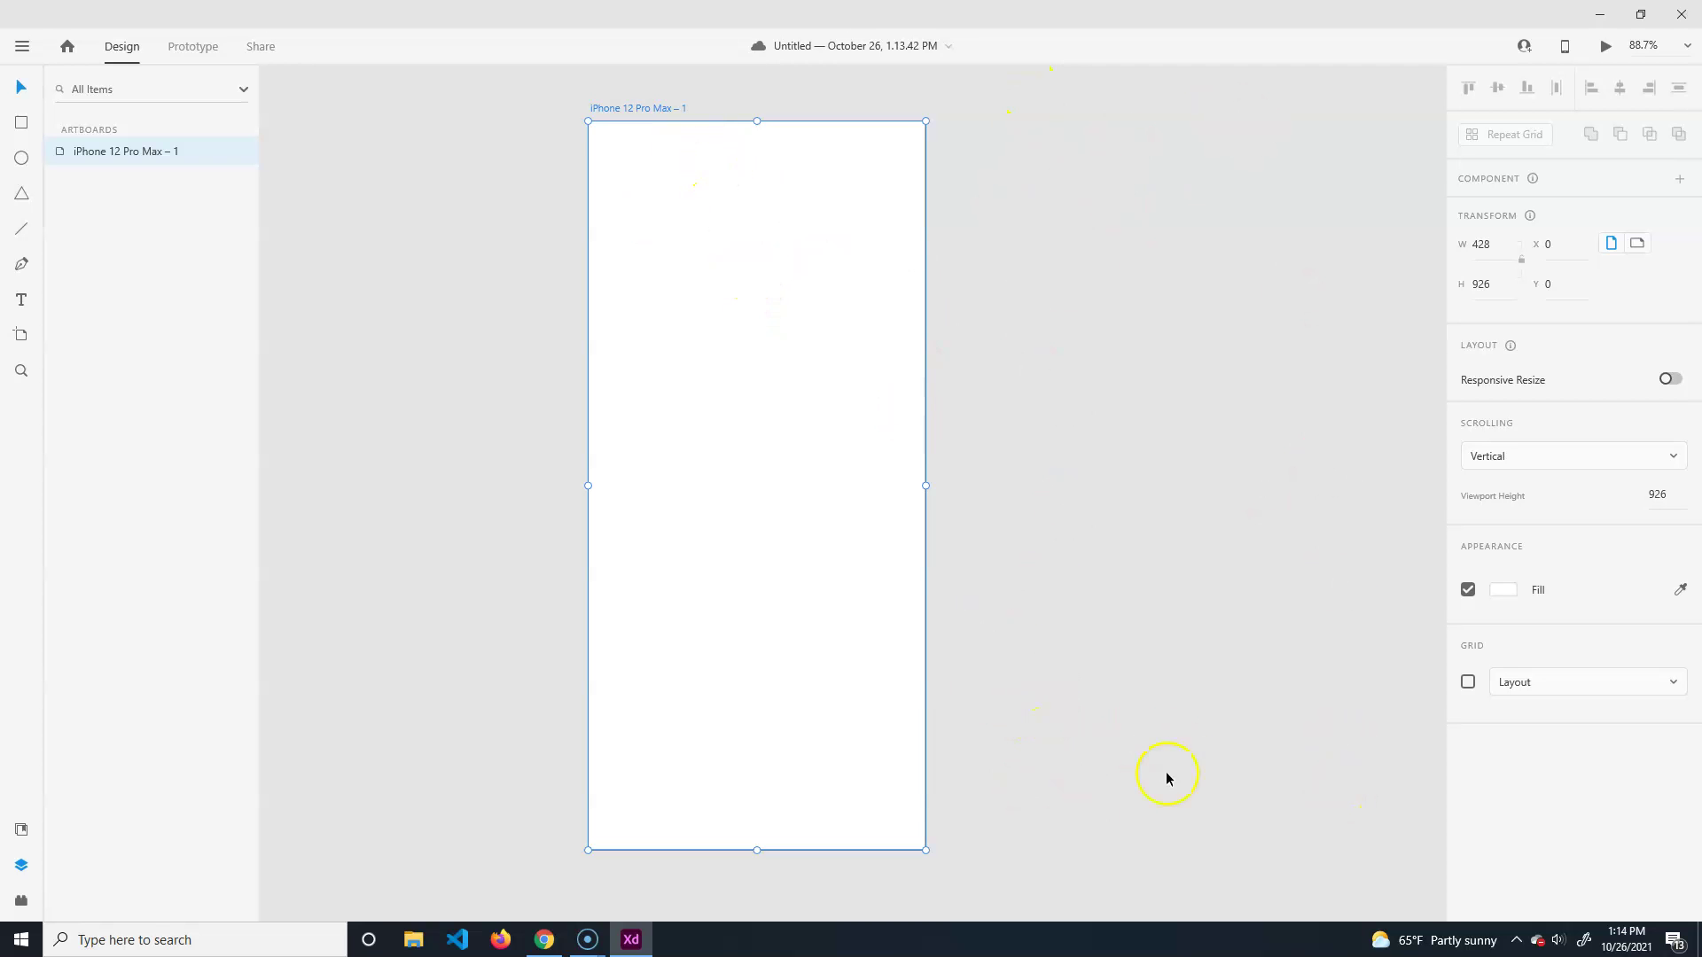
{"action": "scroll", "coordinate": [1007, 521], "scroll_direction": "right", "scroll_amount": 4}
{"action": "scroll", "coordinate": [1055, 443], "scroll_direction": "left", "scroll_amount": 4}
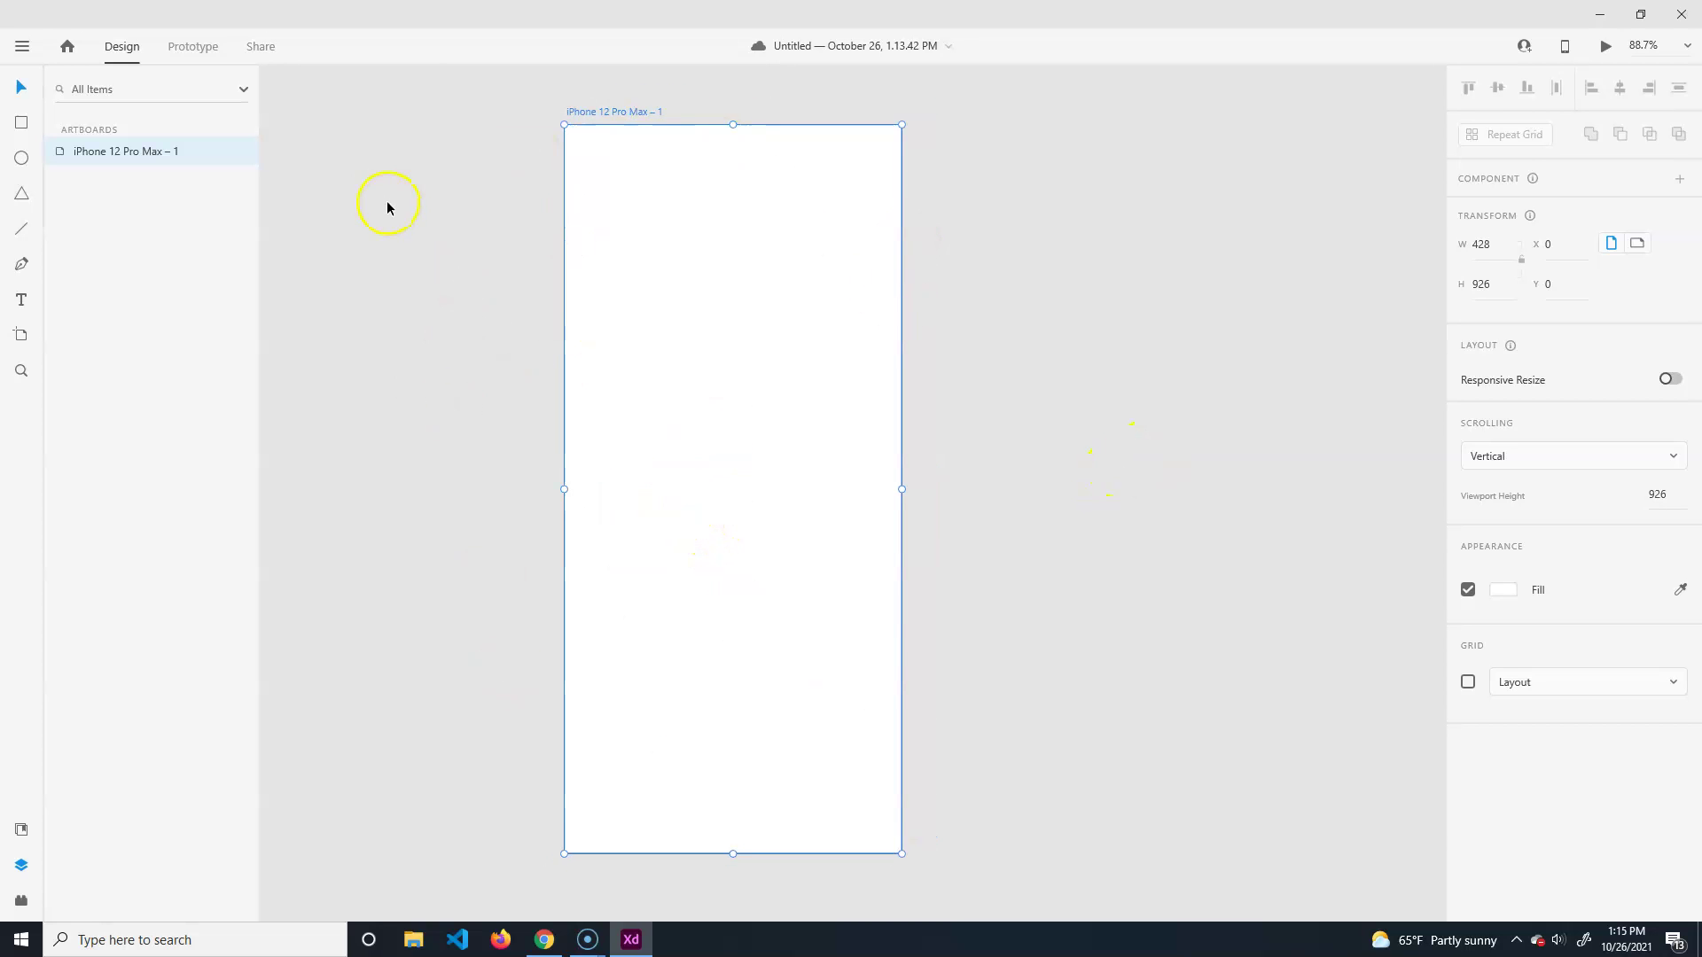
{"action": "left_click", "coordinate": [22, 46]}
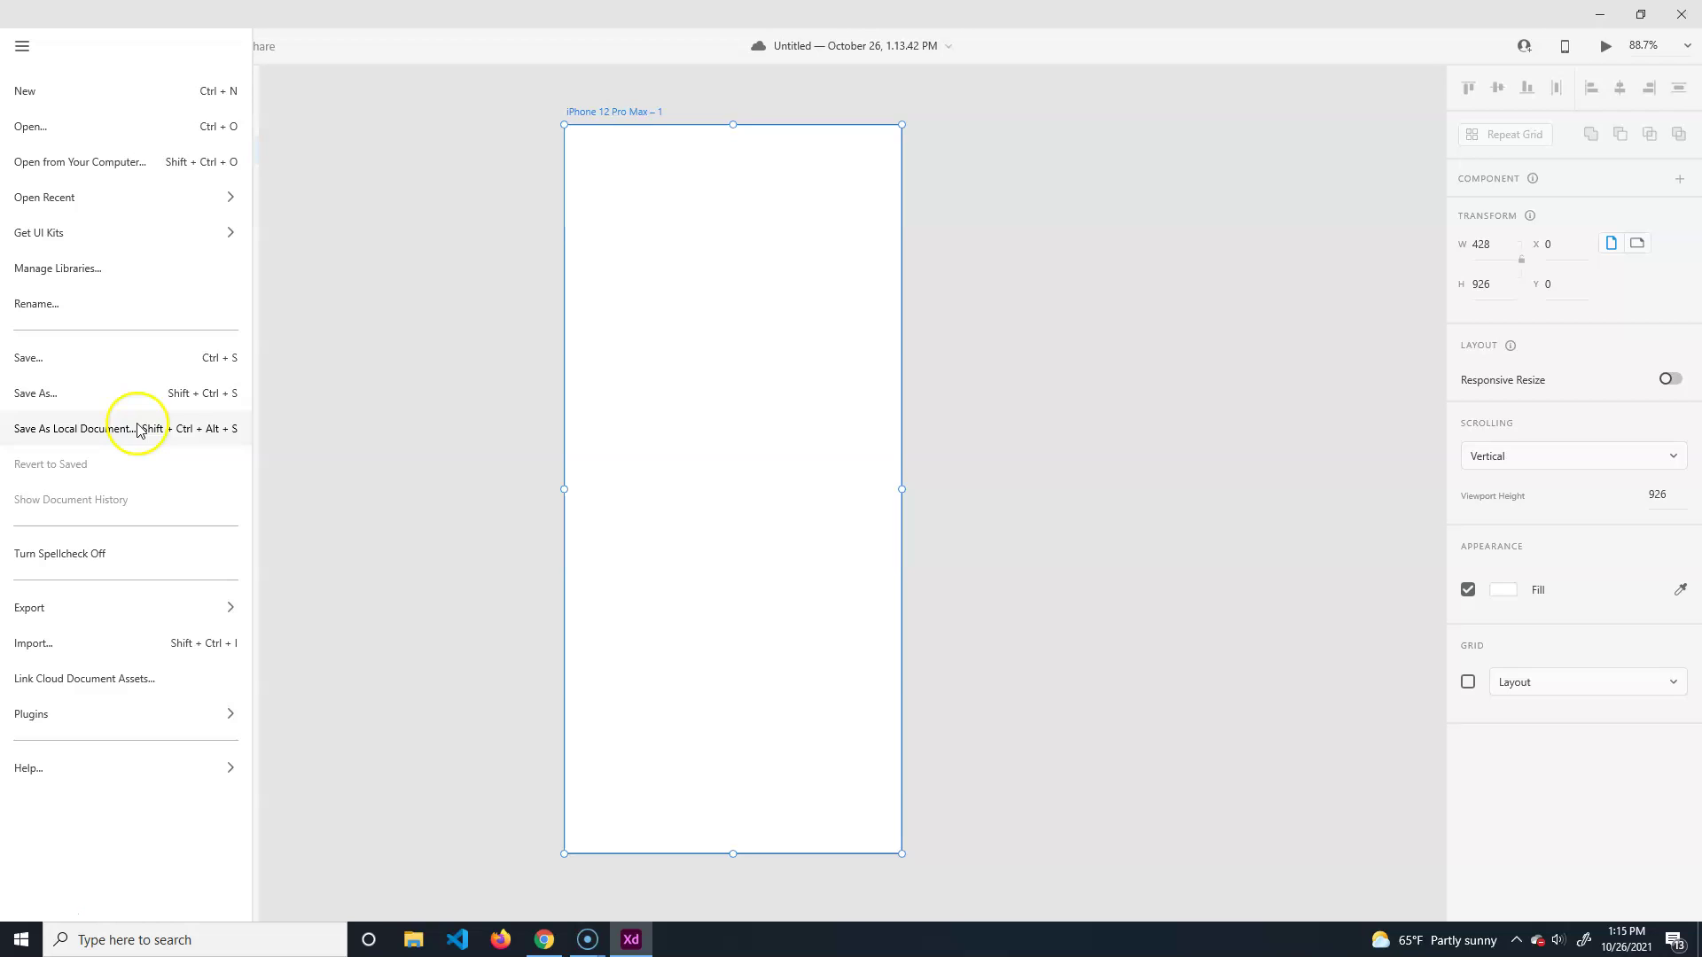
Step: Start saving, scroll through the cloud documents list, and cancel so the file stays Untitled
{"action": "left_click", "coordinate": [187, 366]}
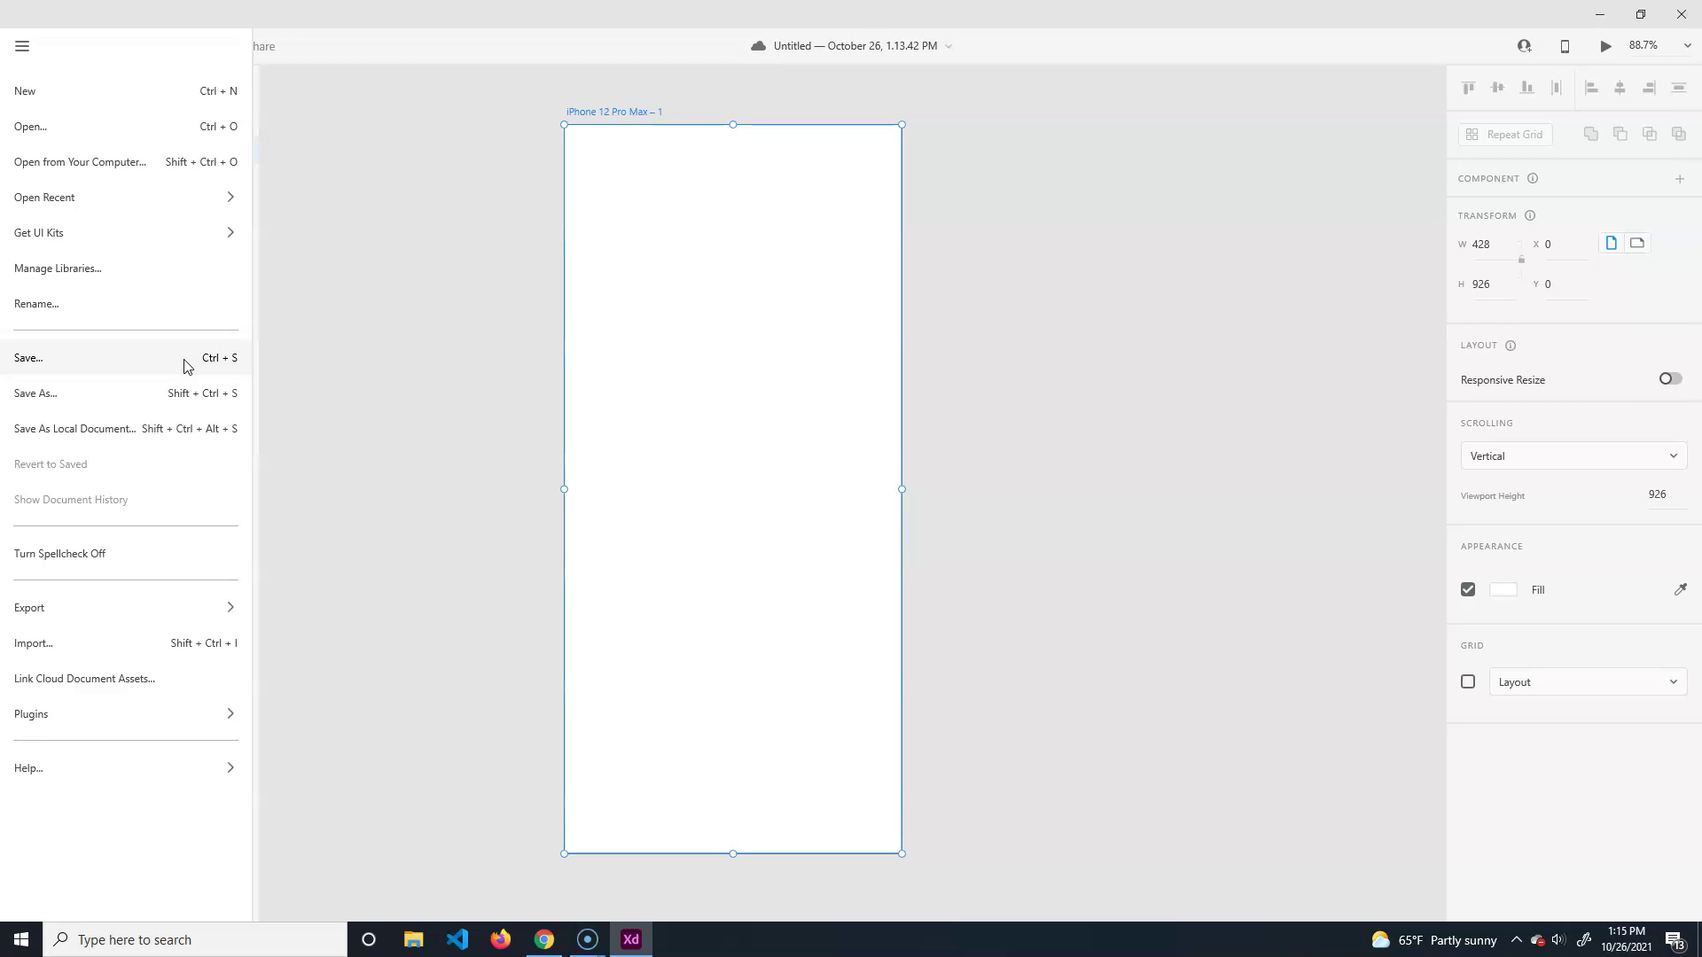
{"action": "left_click", "coordinate": [187, 359]}
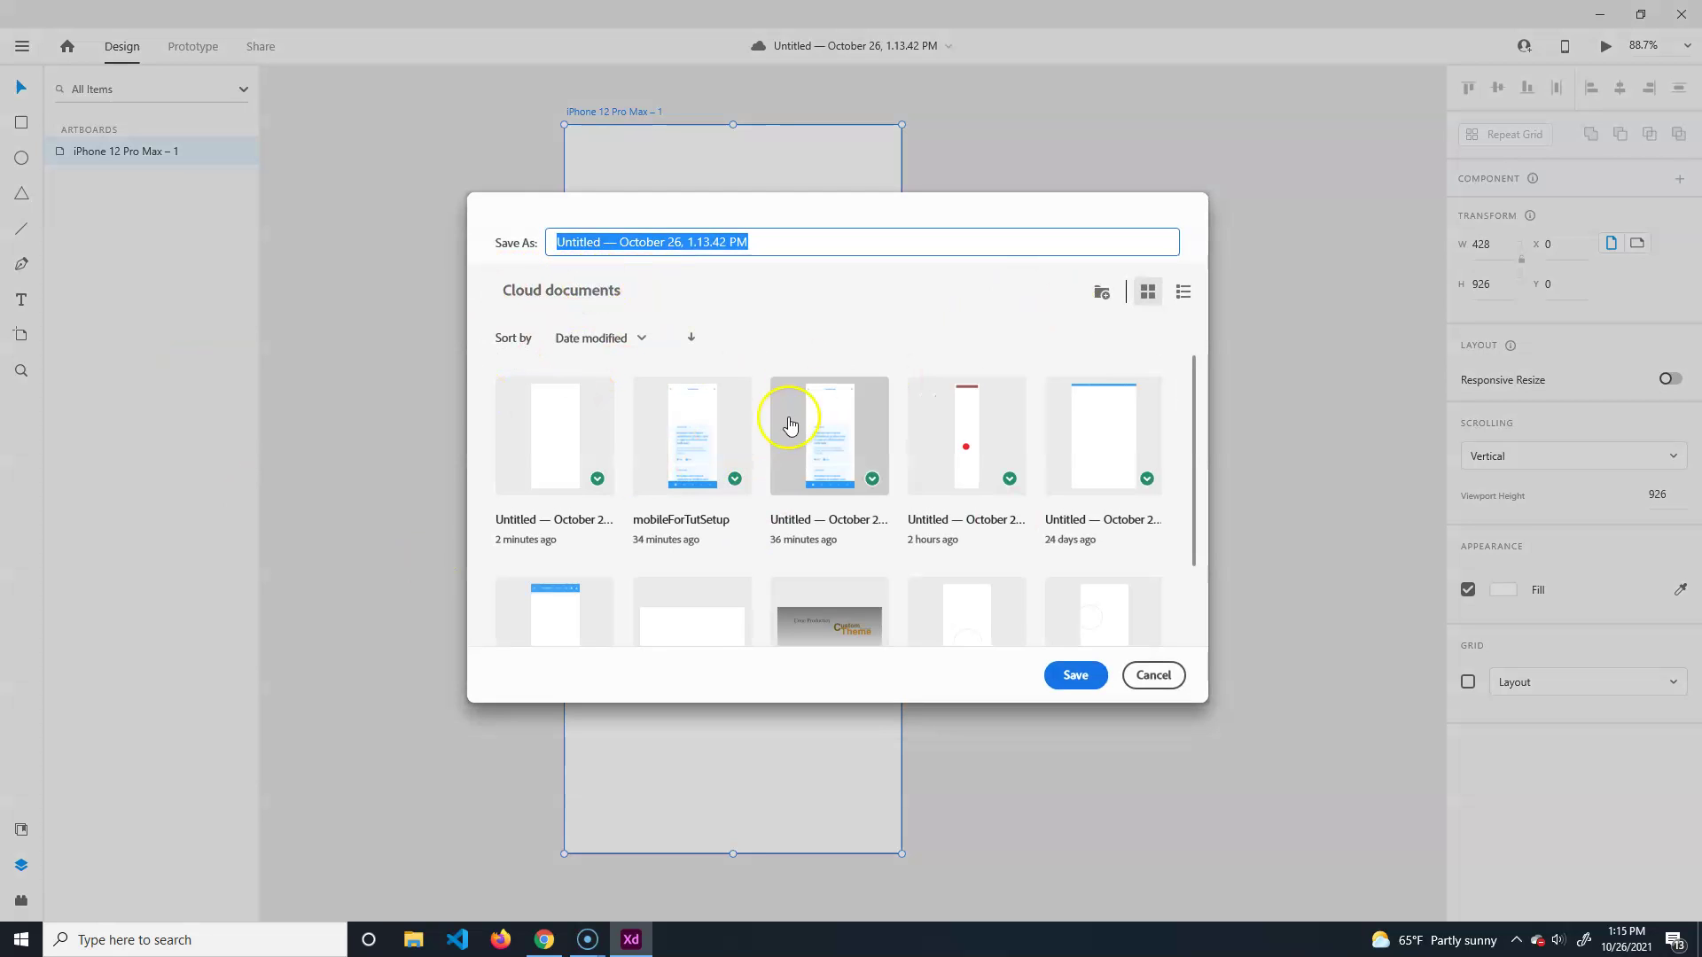
{"action": "scroll", "coordinate": [1037, 576], "scroll_direction": "down", "scroll_amount": 2}
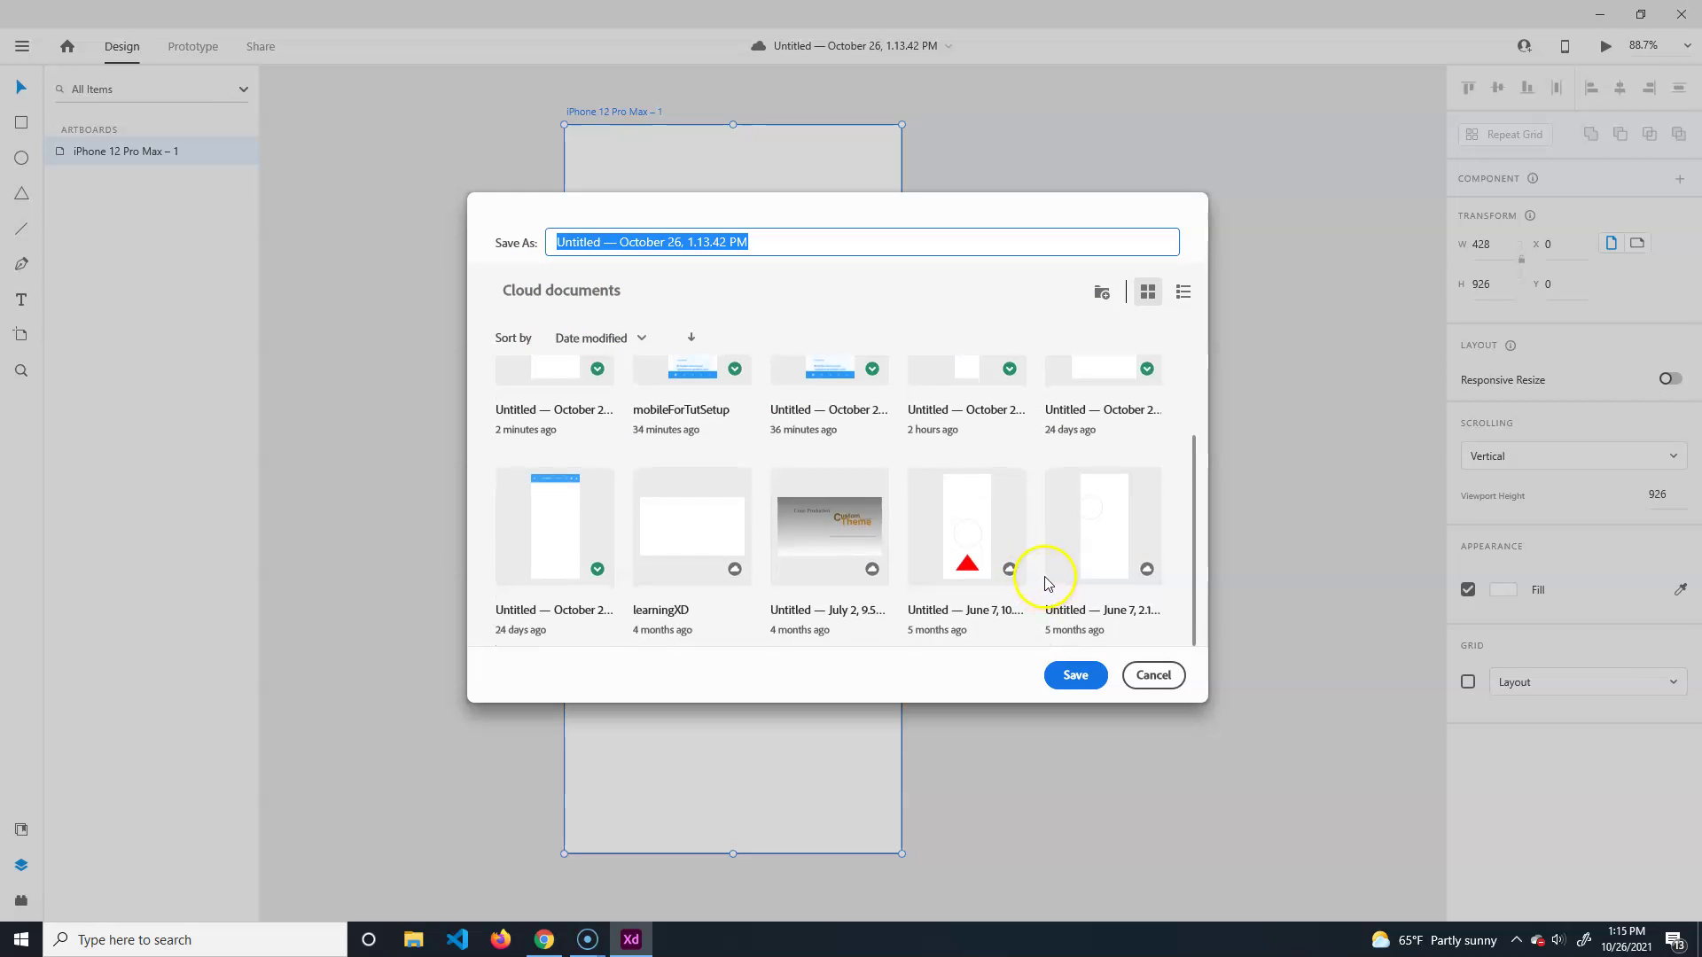
{"action": "left_click", "coordinate": [1155, 676]}
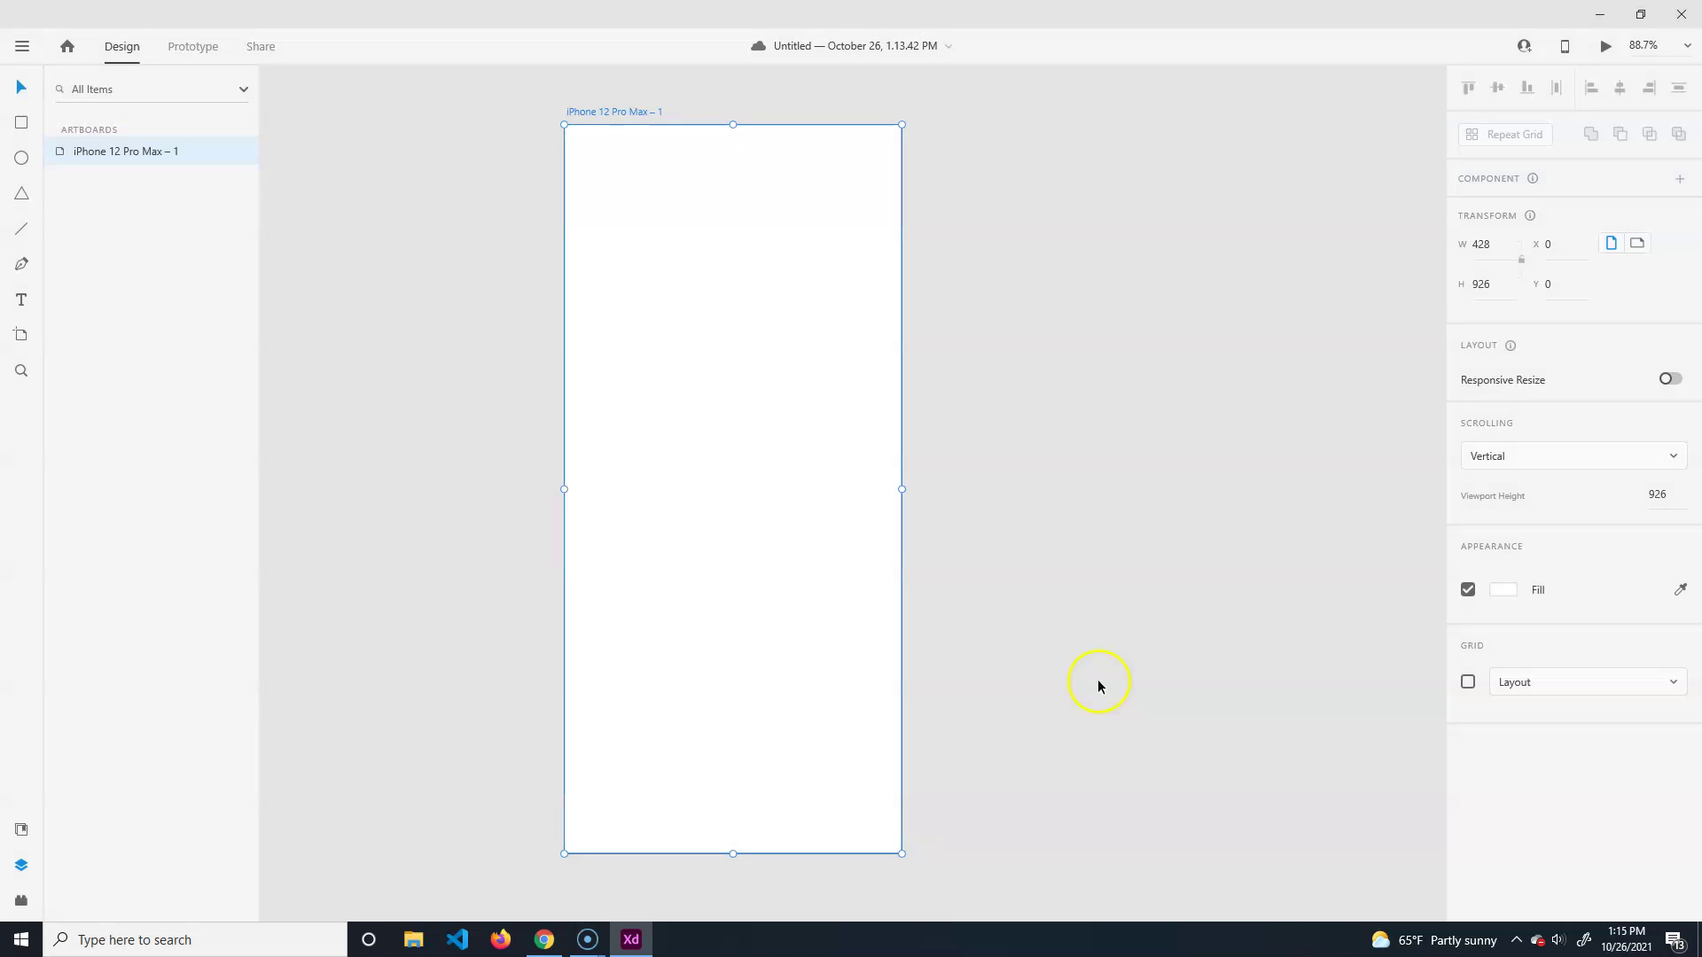
{"action": "left_click", "coordinate": [23, 49]}
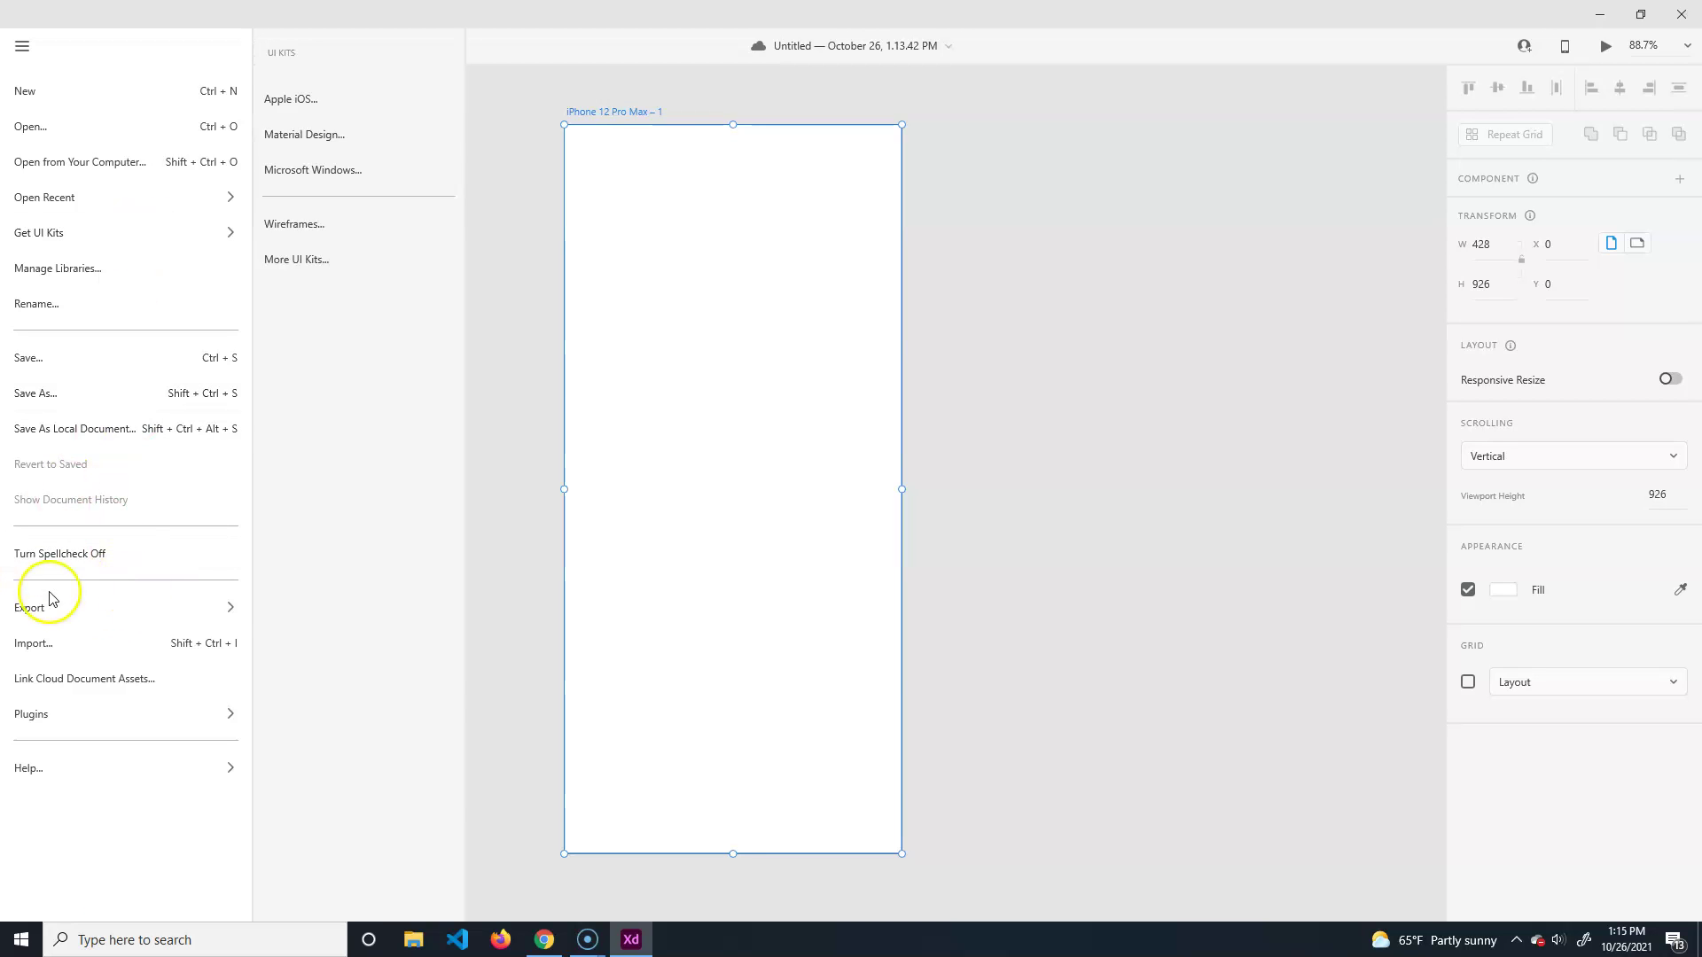
{"action": "mouse_move", "coordinate": [159, 608]}
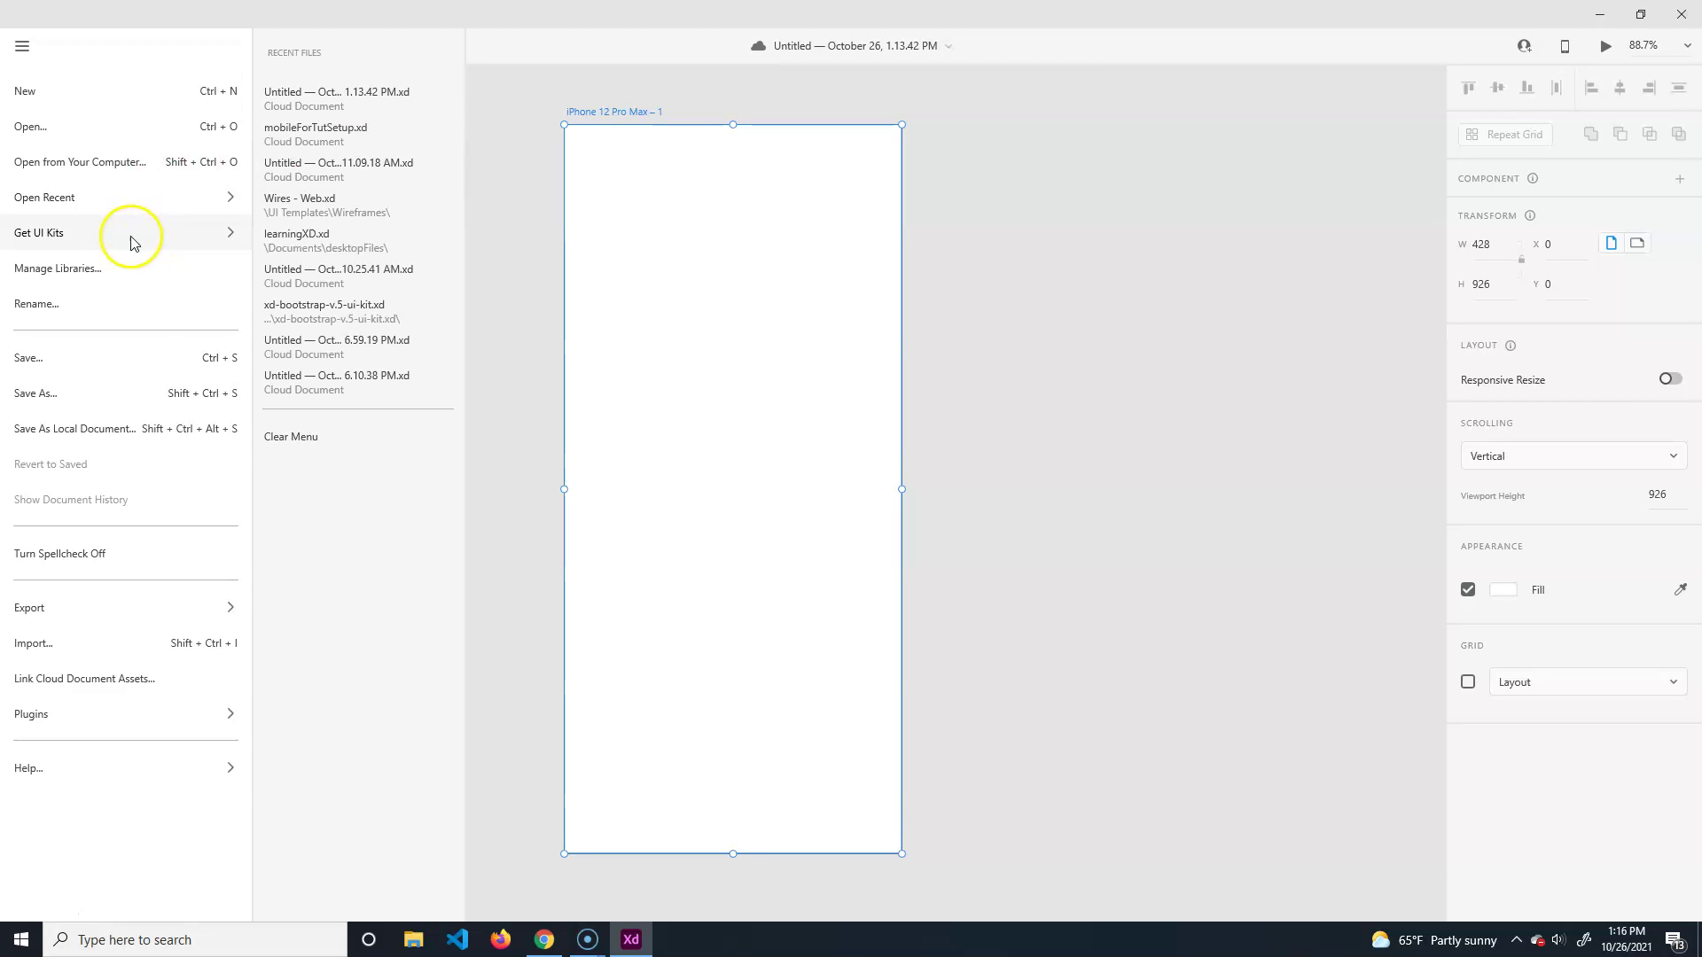
{"action": "mouse_move", "coordinate": [186, 220]}
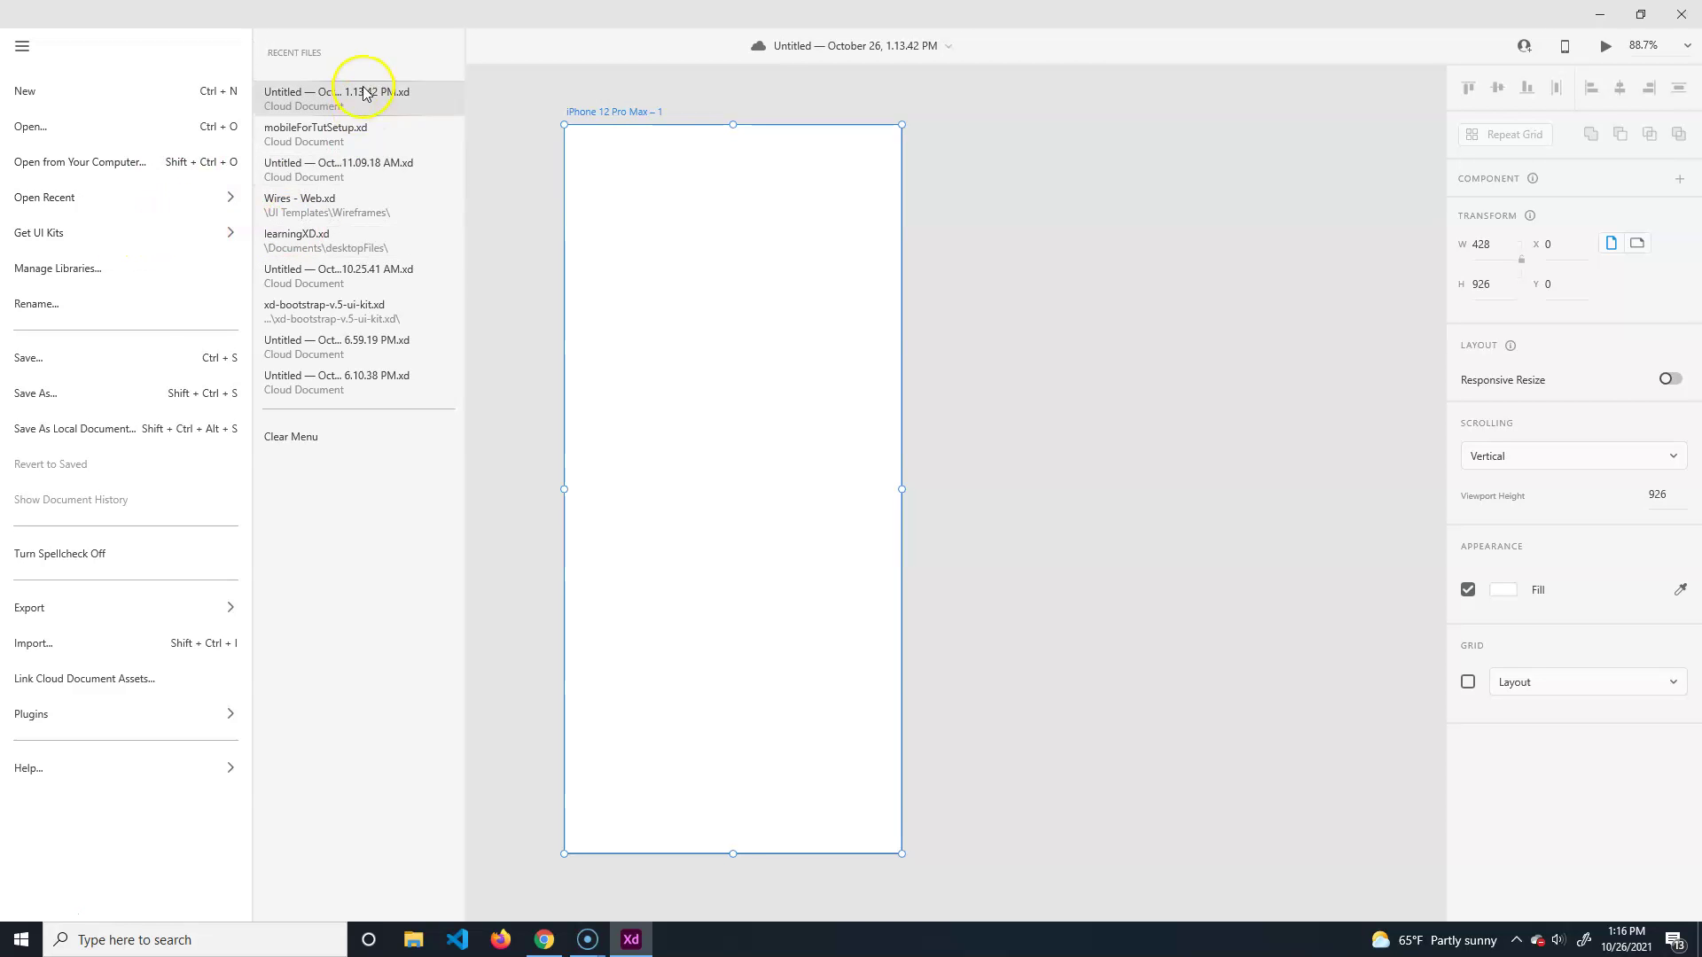
{"action": "mouse_move", "coordinate": [160, 245]}
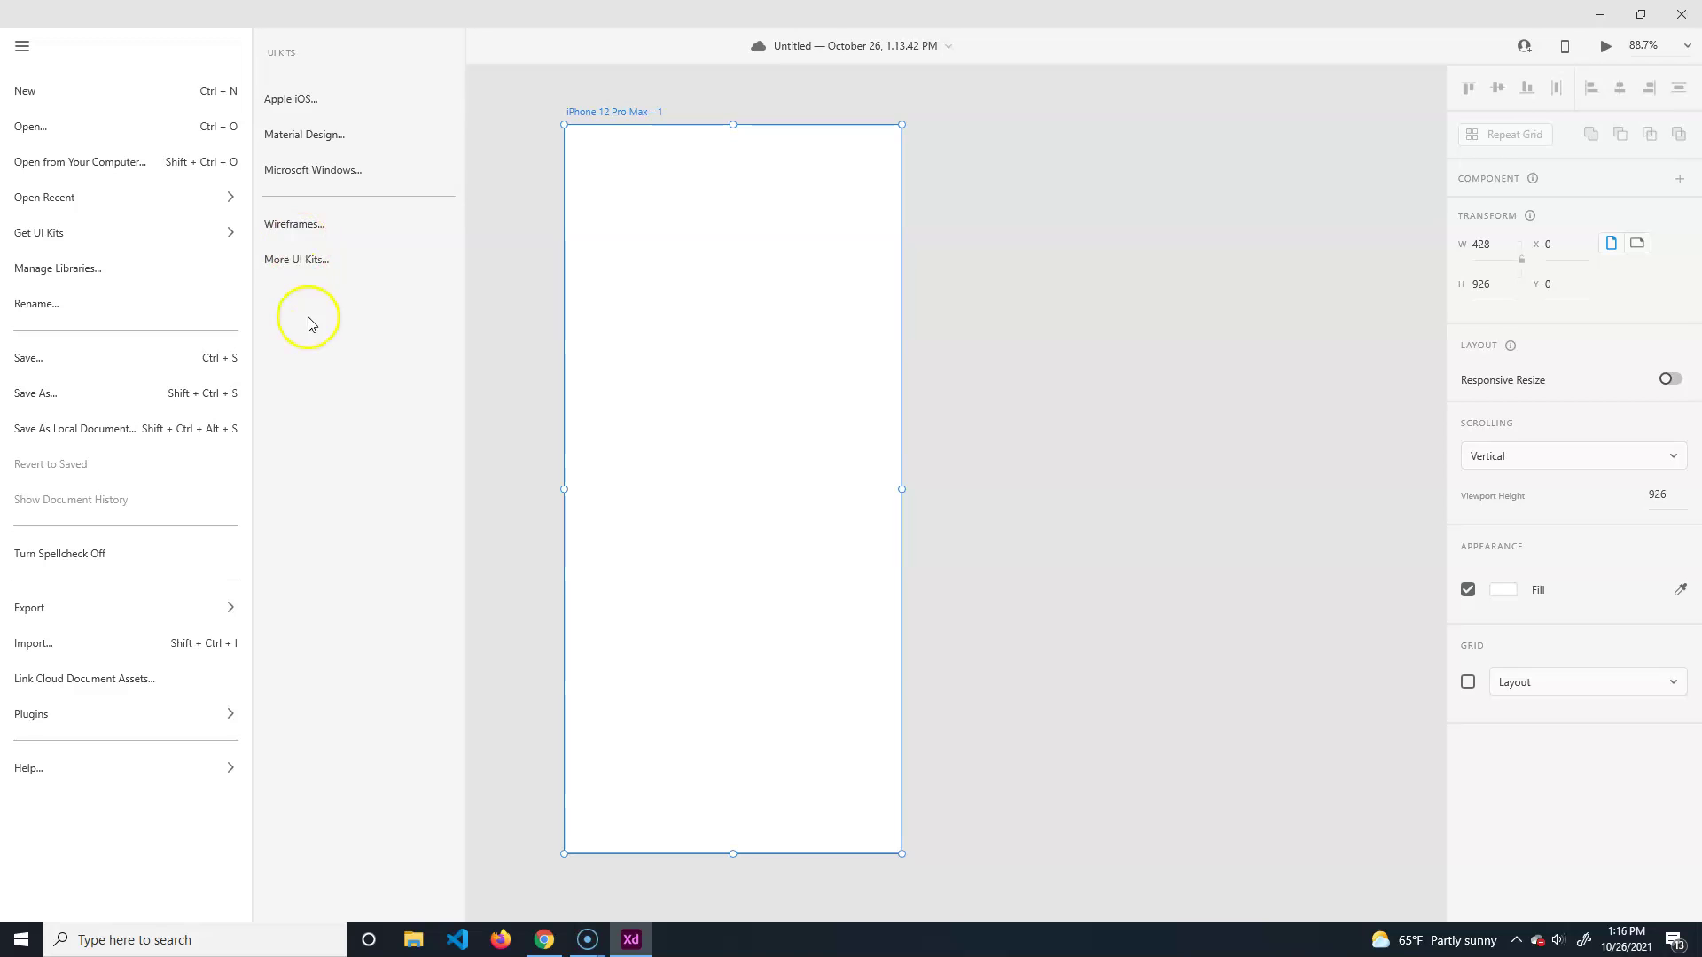
{"action": "left_click", "coordinate": [517, 357]}
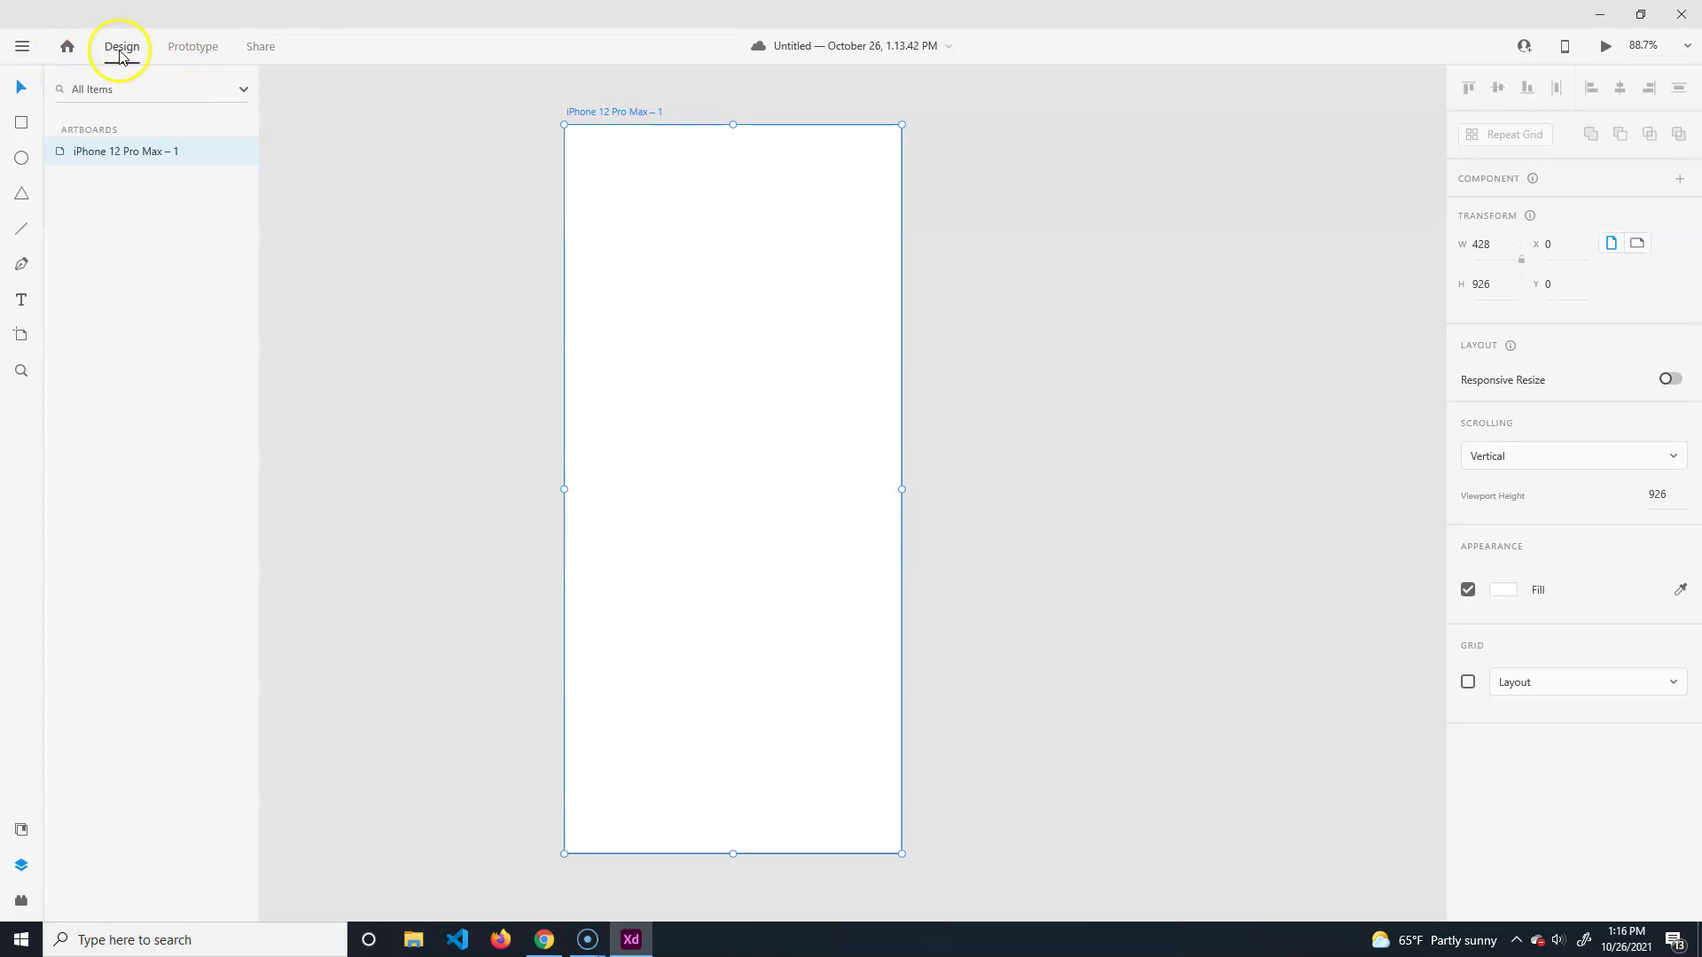
{"action": "left_click", "coordinate": [262, 48]}
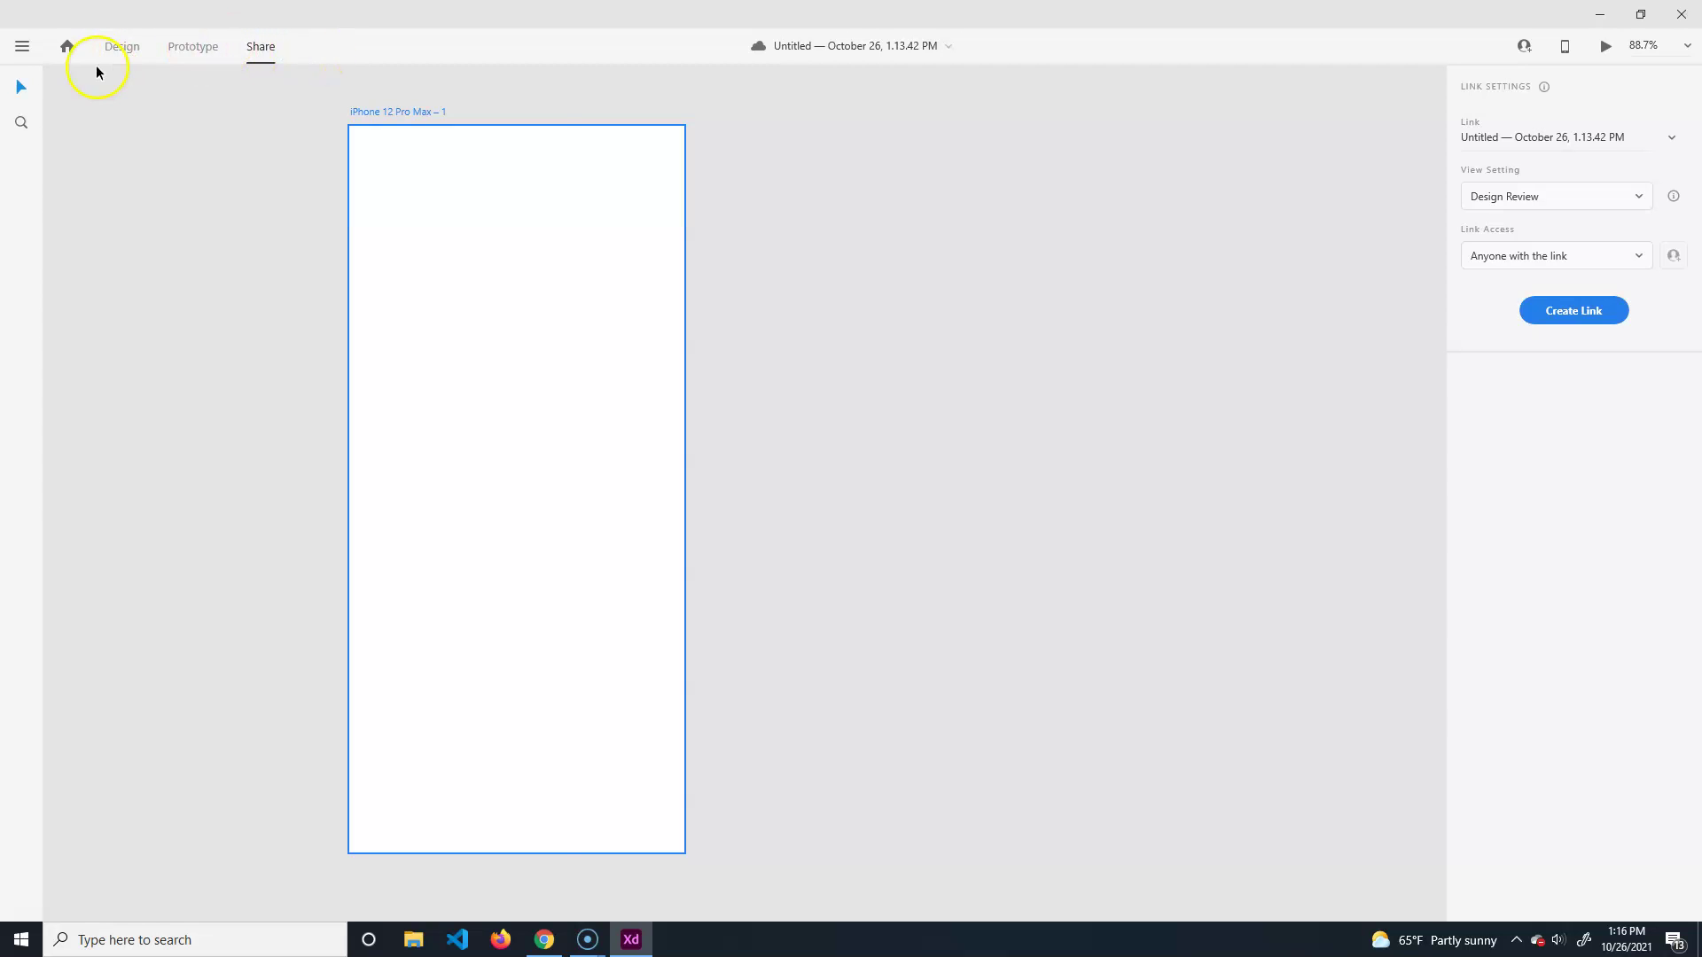
{"action": "left_click", "coordinate": [124, 46]}
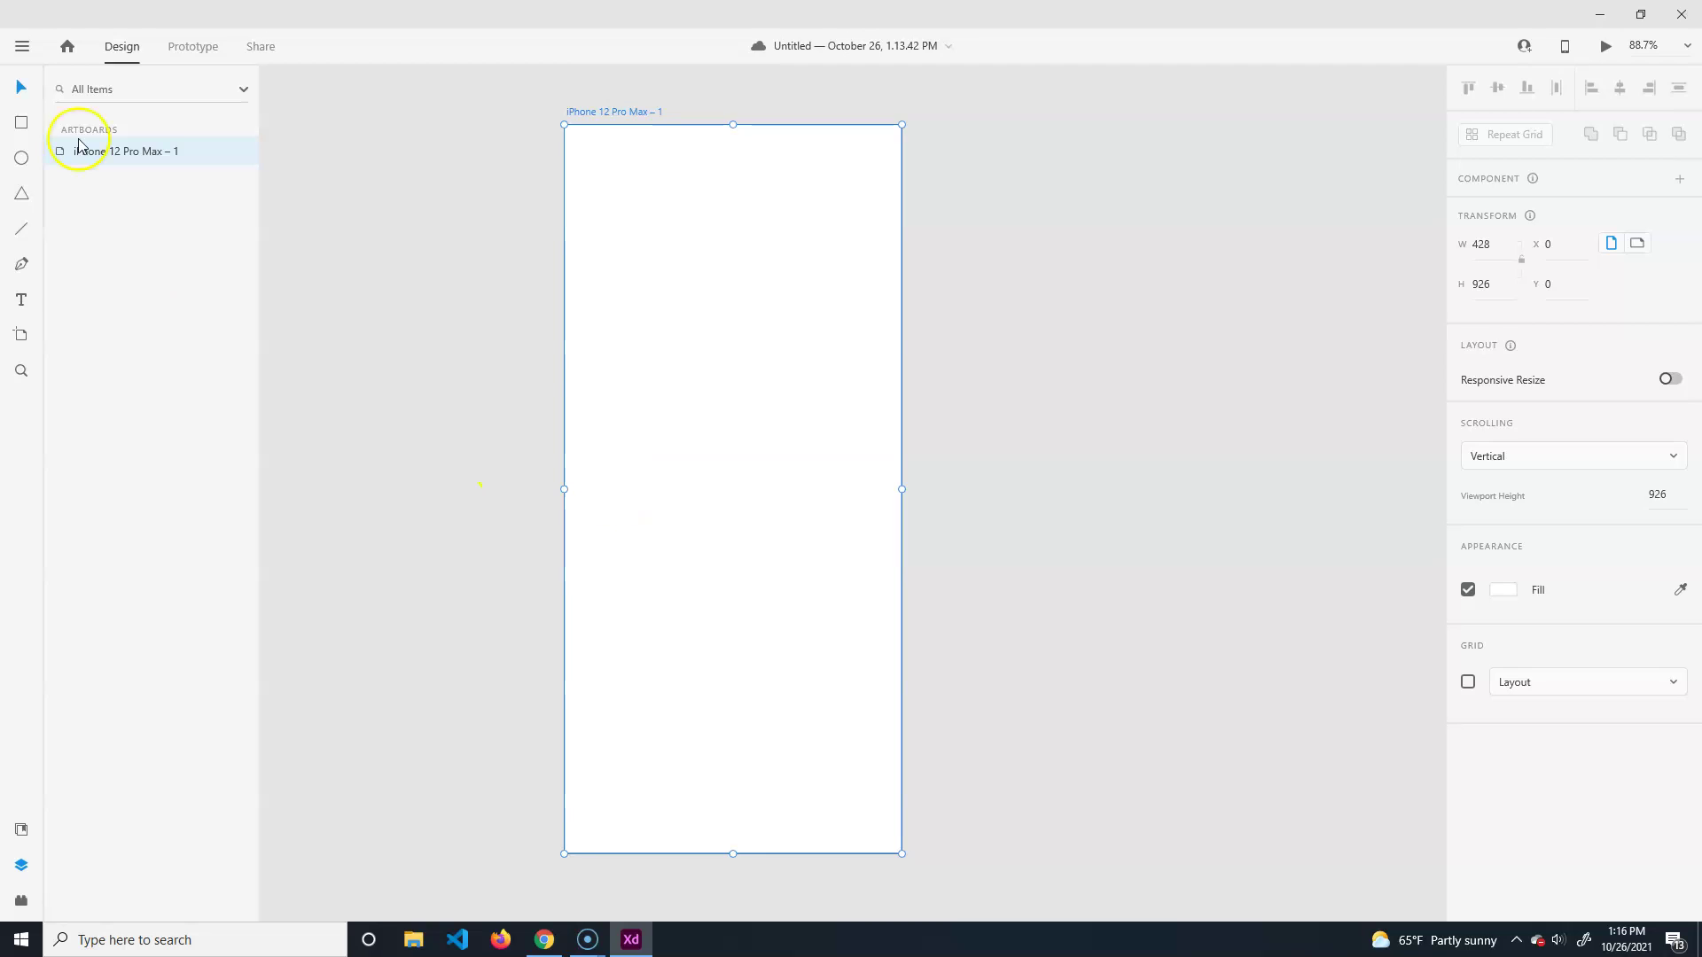
{"action": "left_click", "coordinate": [191, 46]}
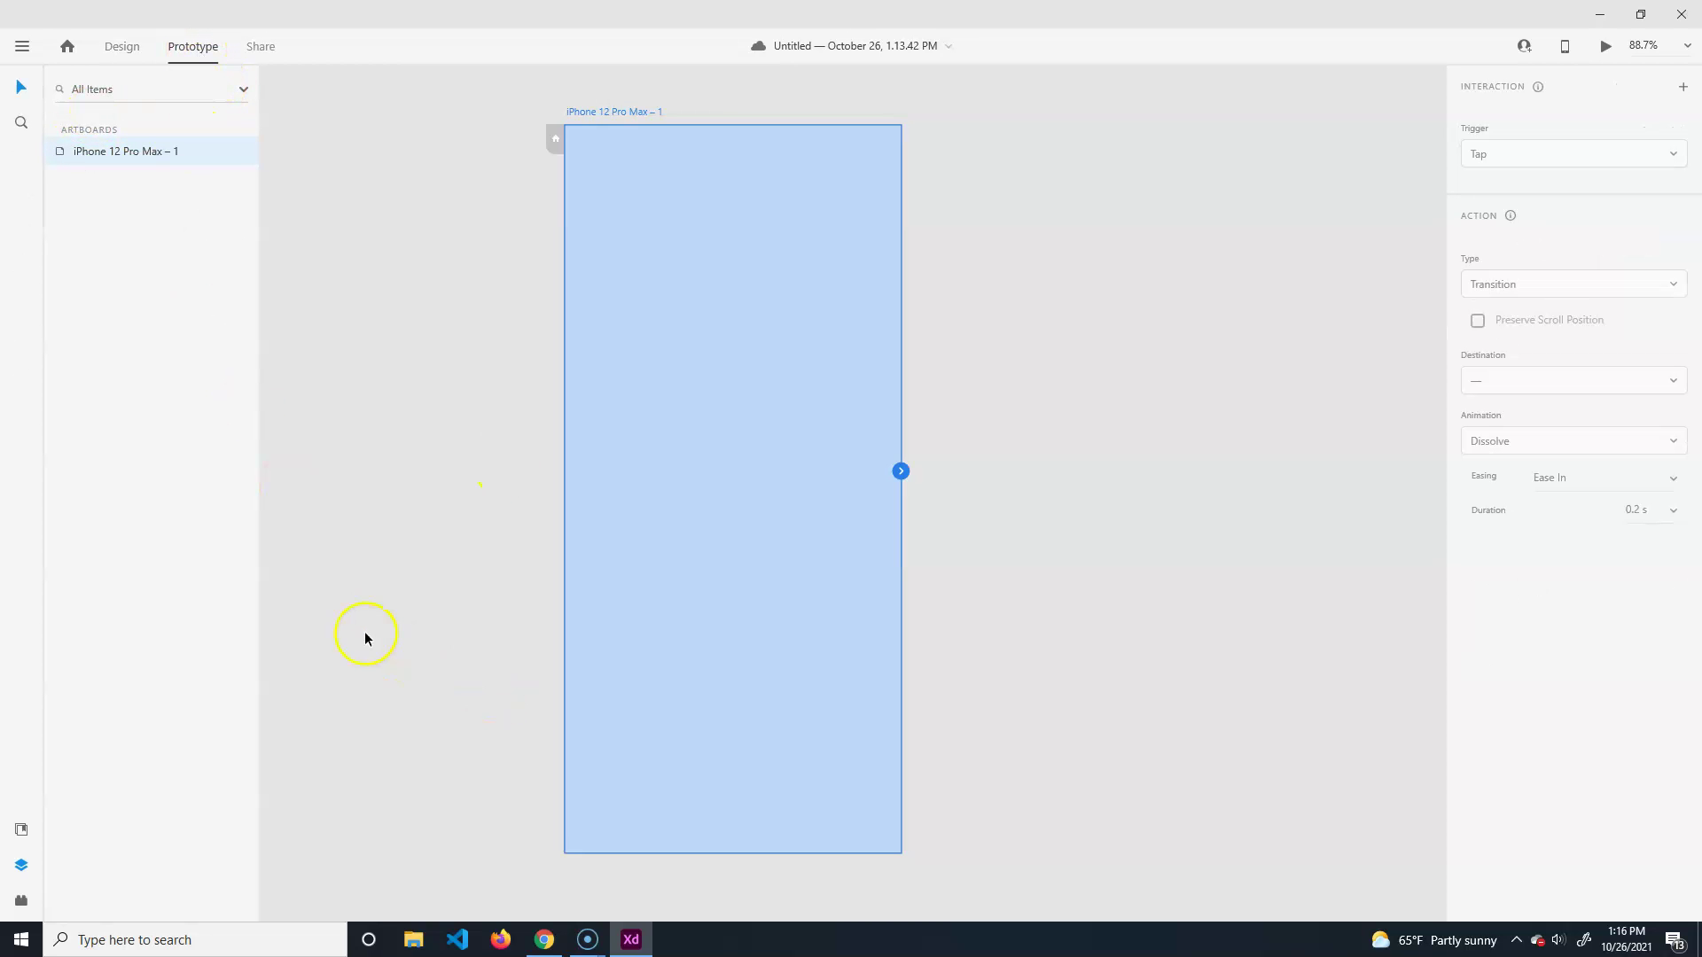
{"action": "left_click_drag", "start_coordinate": [903, 471], "coordinate": [1294, 298]}
{"action": "left_click_drag", "start_coordinate": [904, 471], "coordinate": [1213, 238]}
{"action": "left_click", "coordinate": [981, 411]}
{"action": "left_click_drag", "start_coordinate": [846, 505], "coordinate": [859, 493]}
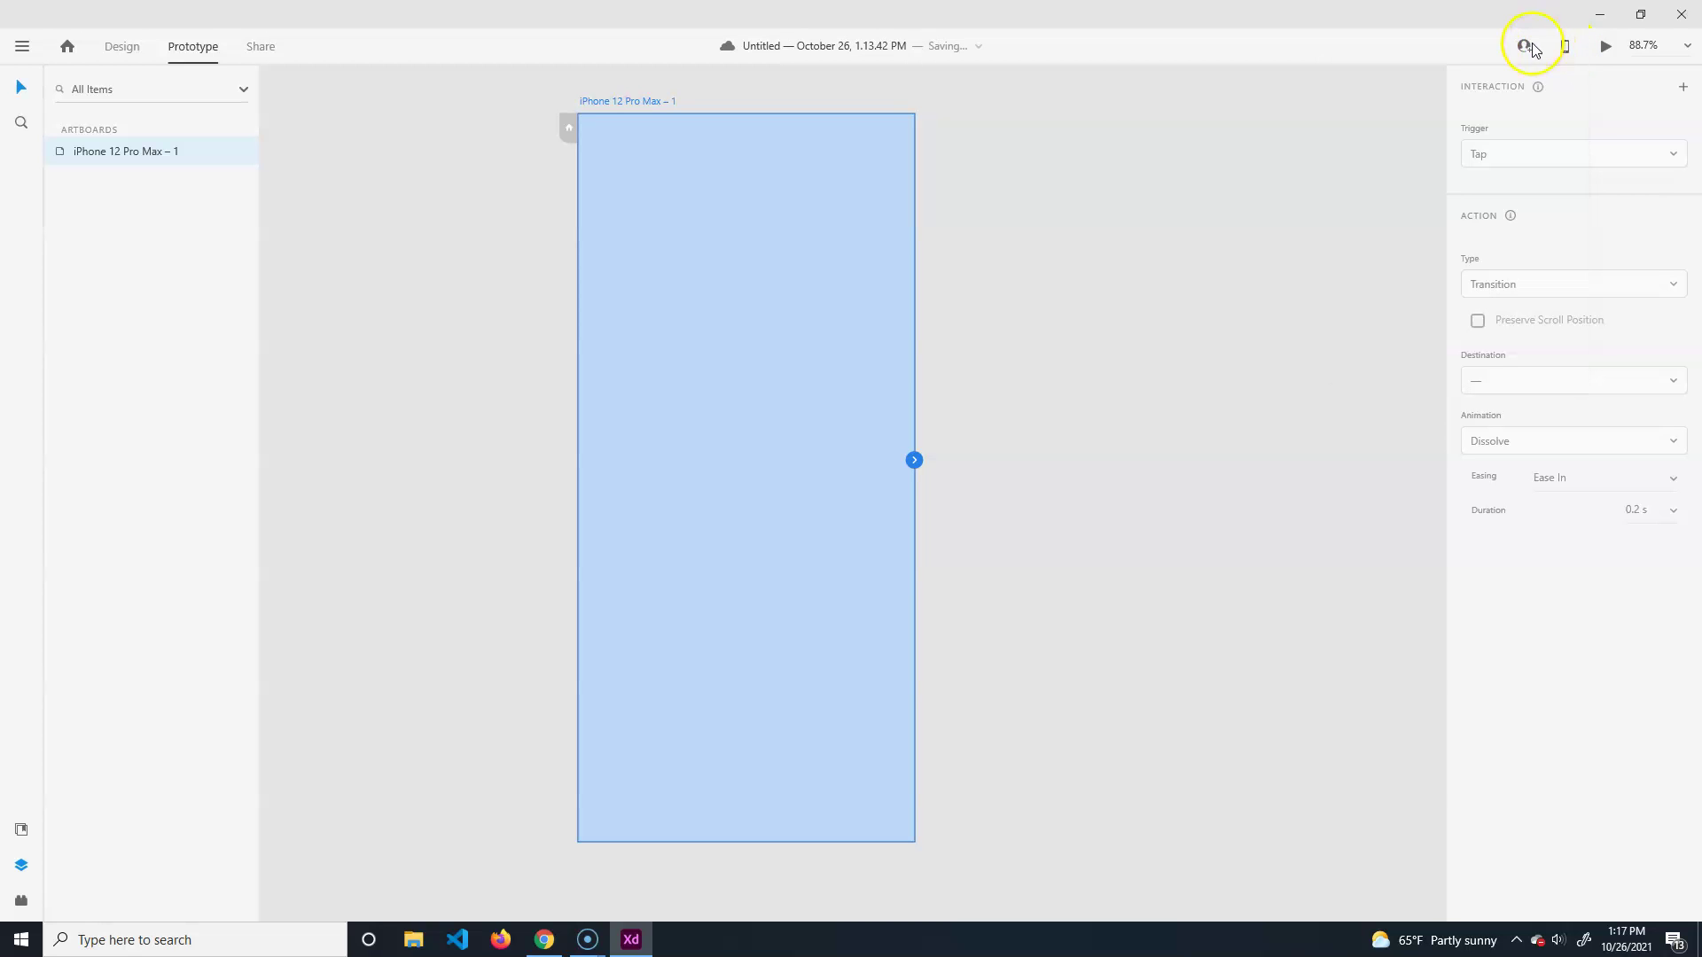
{"action": "left_click", "coordinate": [1606, 45]}
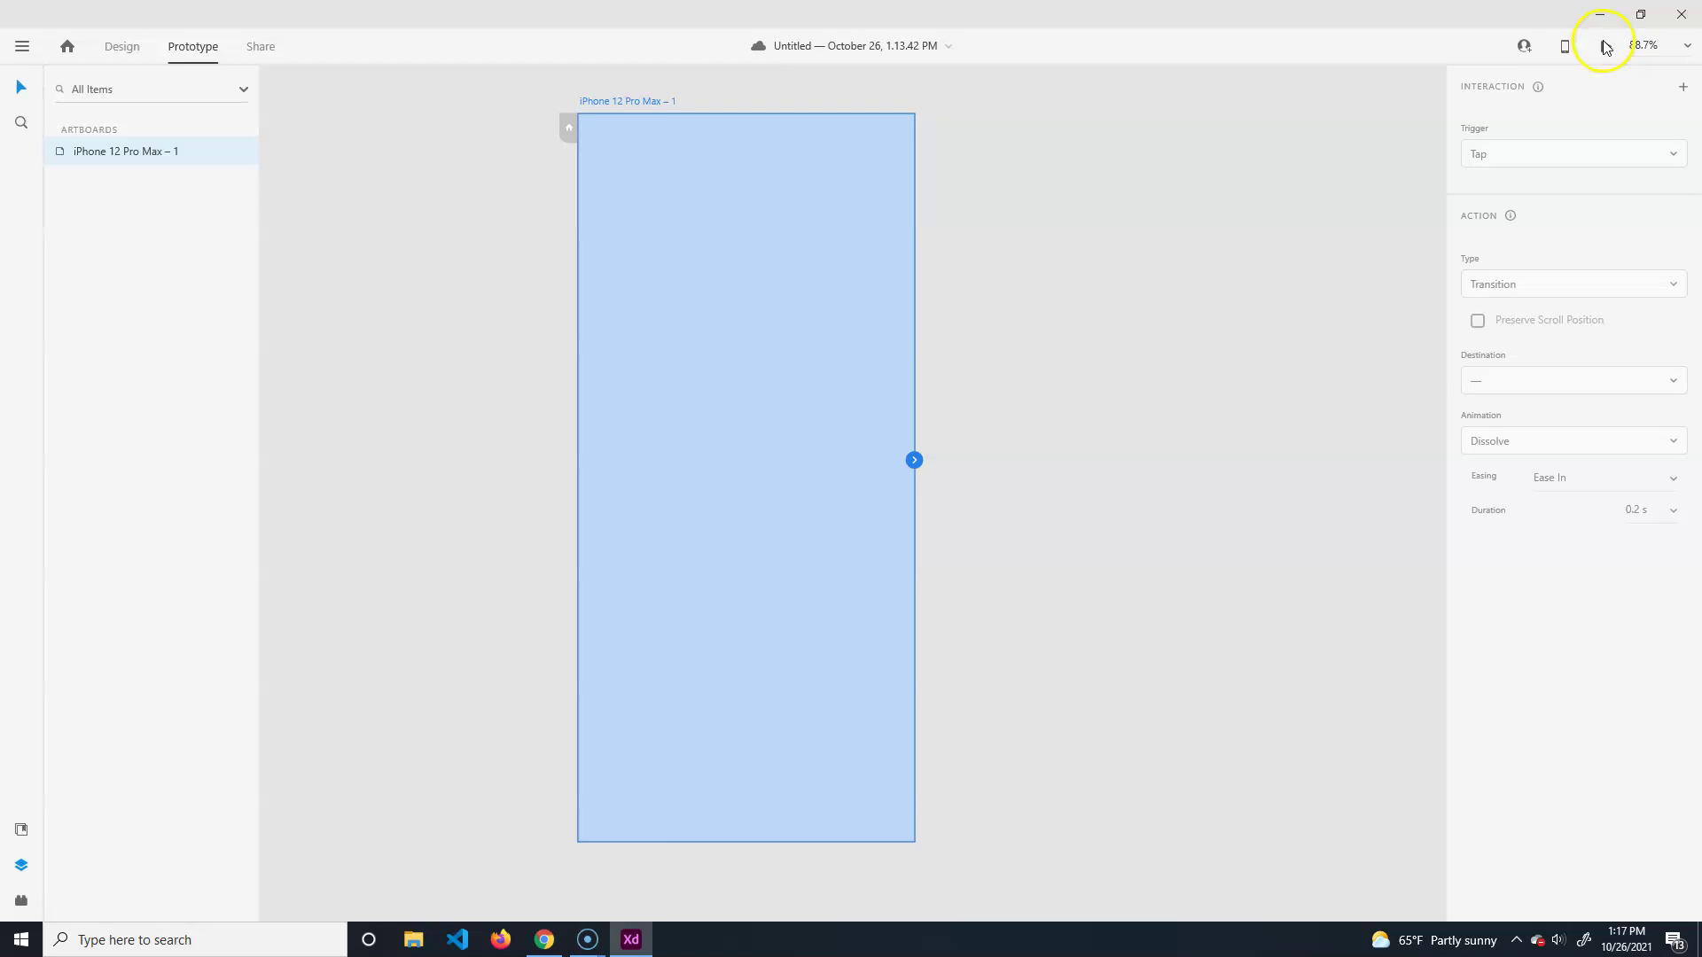
{"action": "left_click_drag", "start_coordinate": [483, 82], "coordinate": [846, 106]}
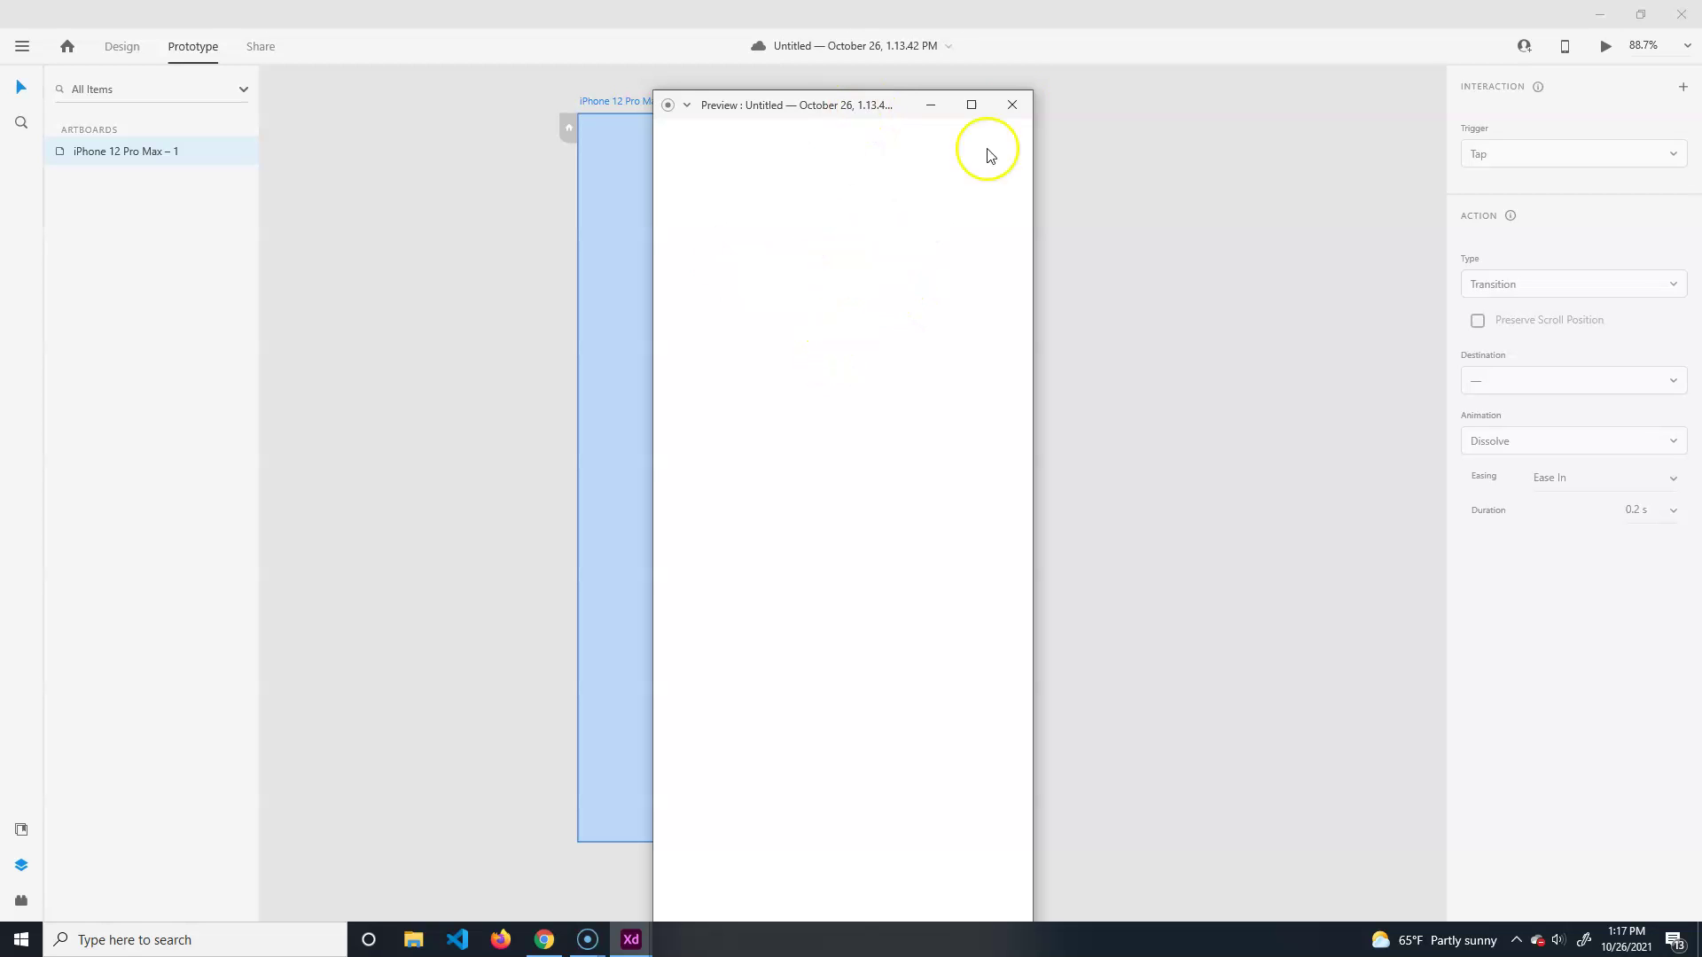
{"action": "left_click", "coordinate": [1013, 106]}
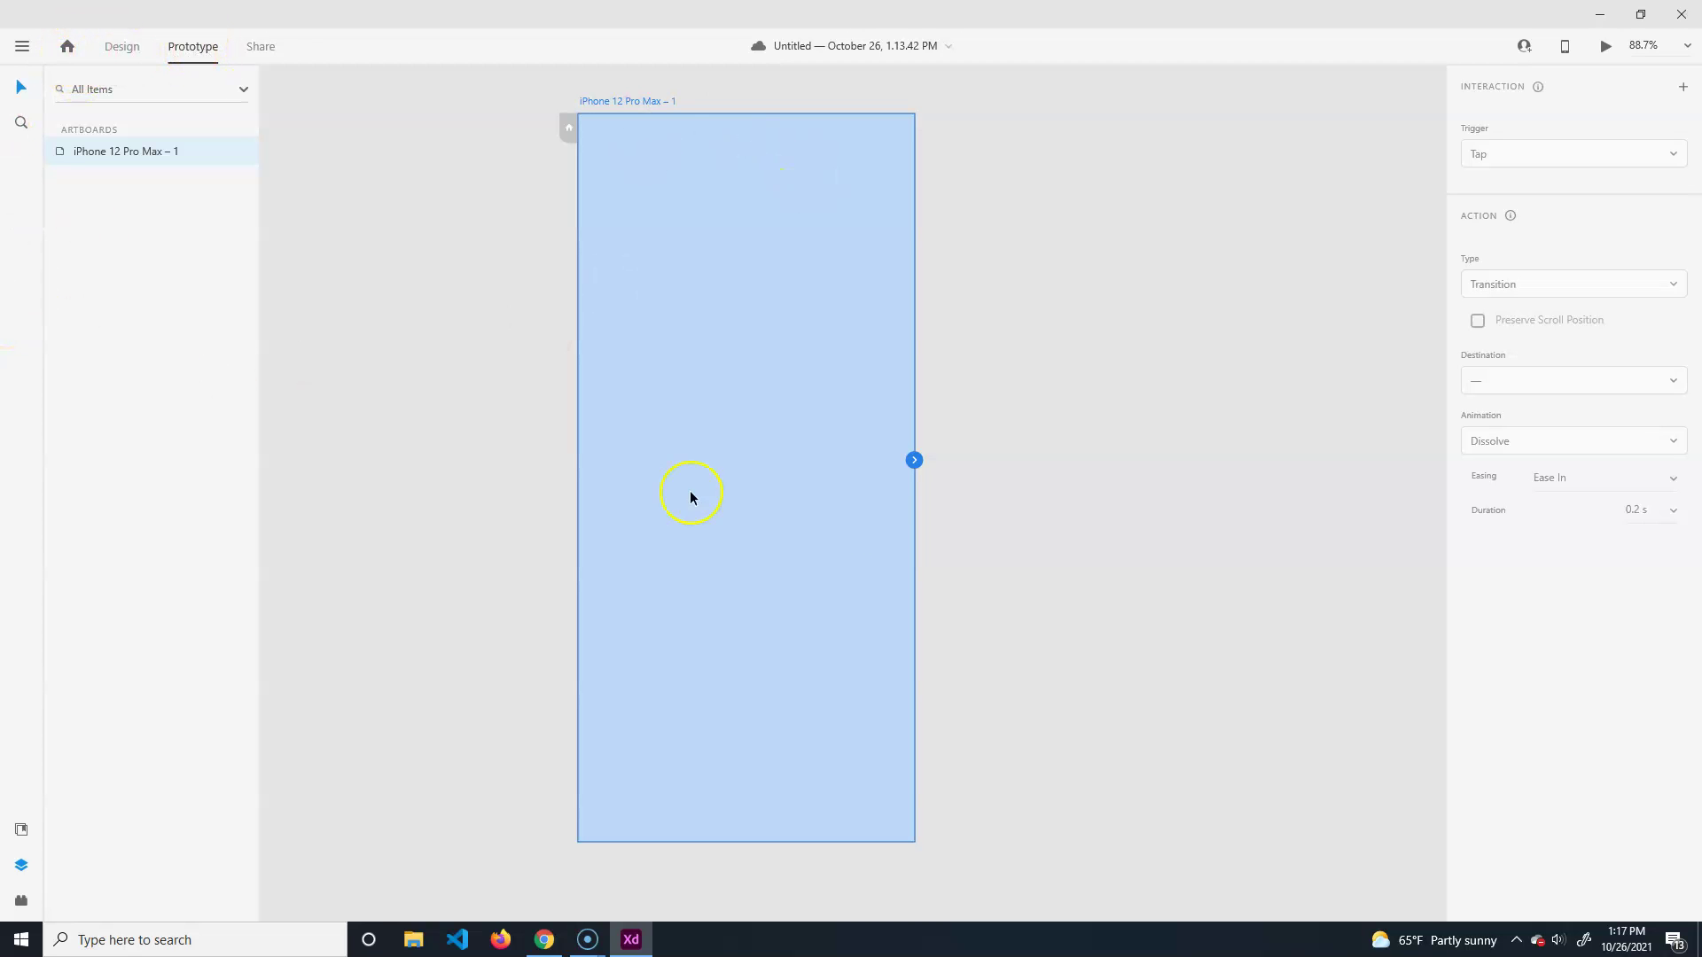
Step: Switch to Design mode and draw a test rectangle near the artboard's top left
{"action": "left_click", "coordinate": [123, 46]}
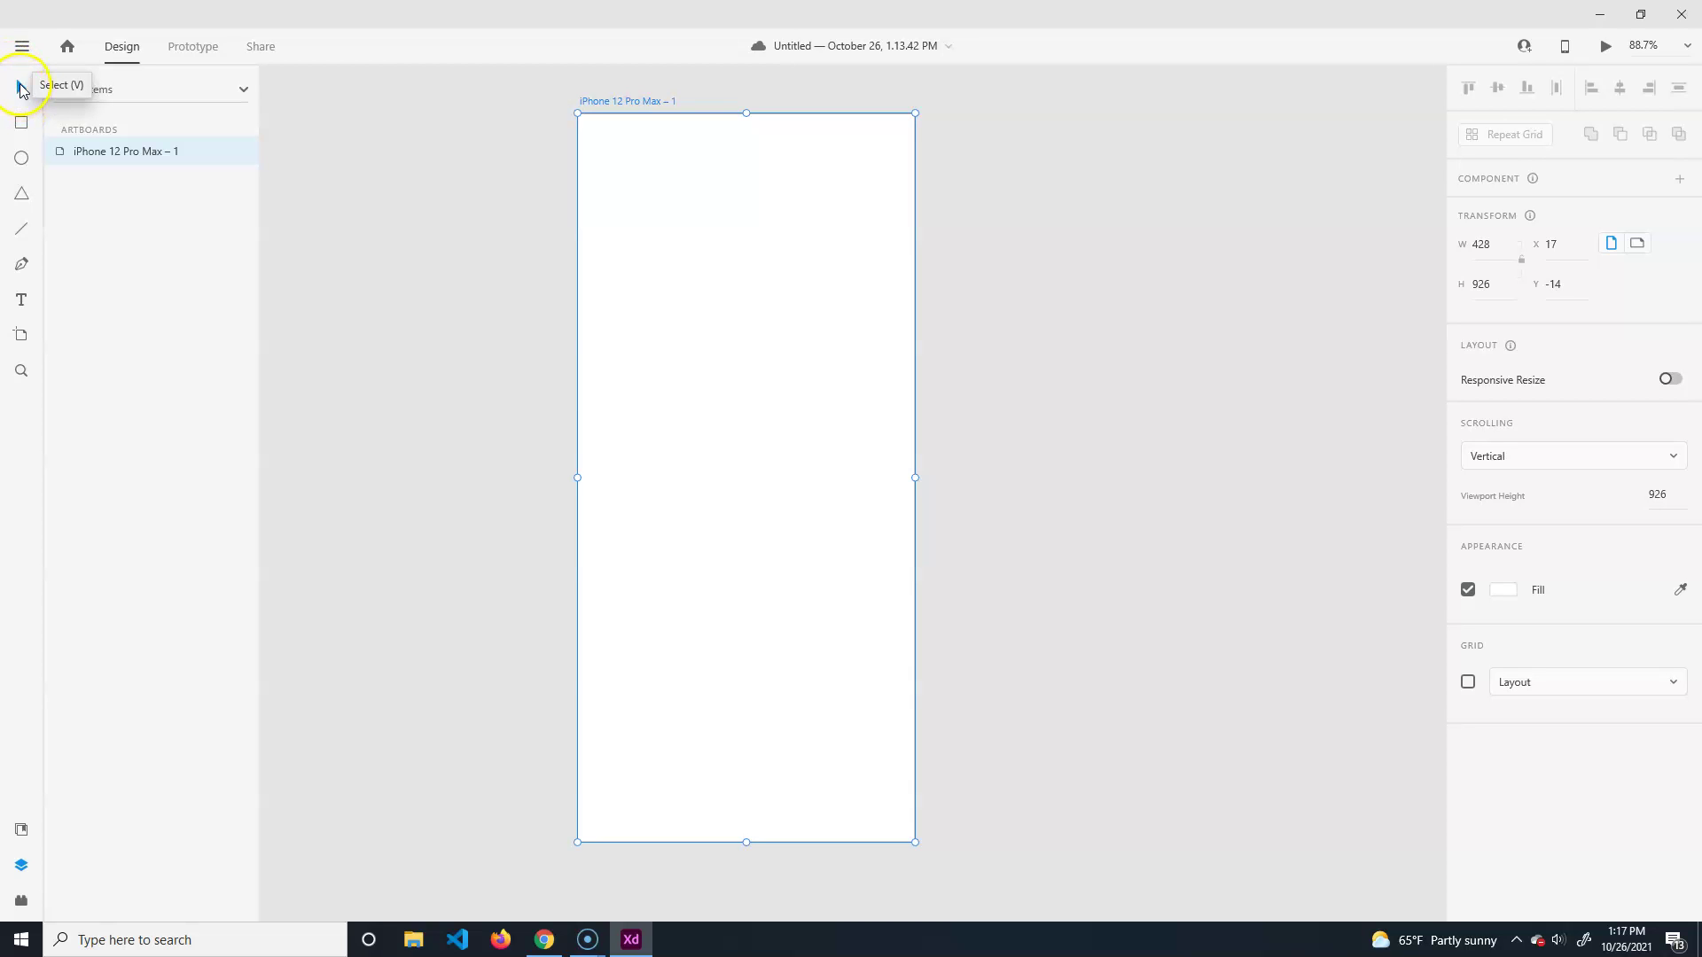
{"action": "left_click", "coordinate": [22, 122]}
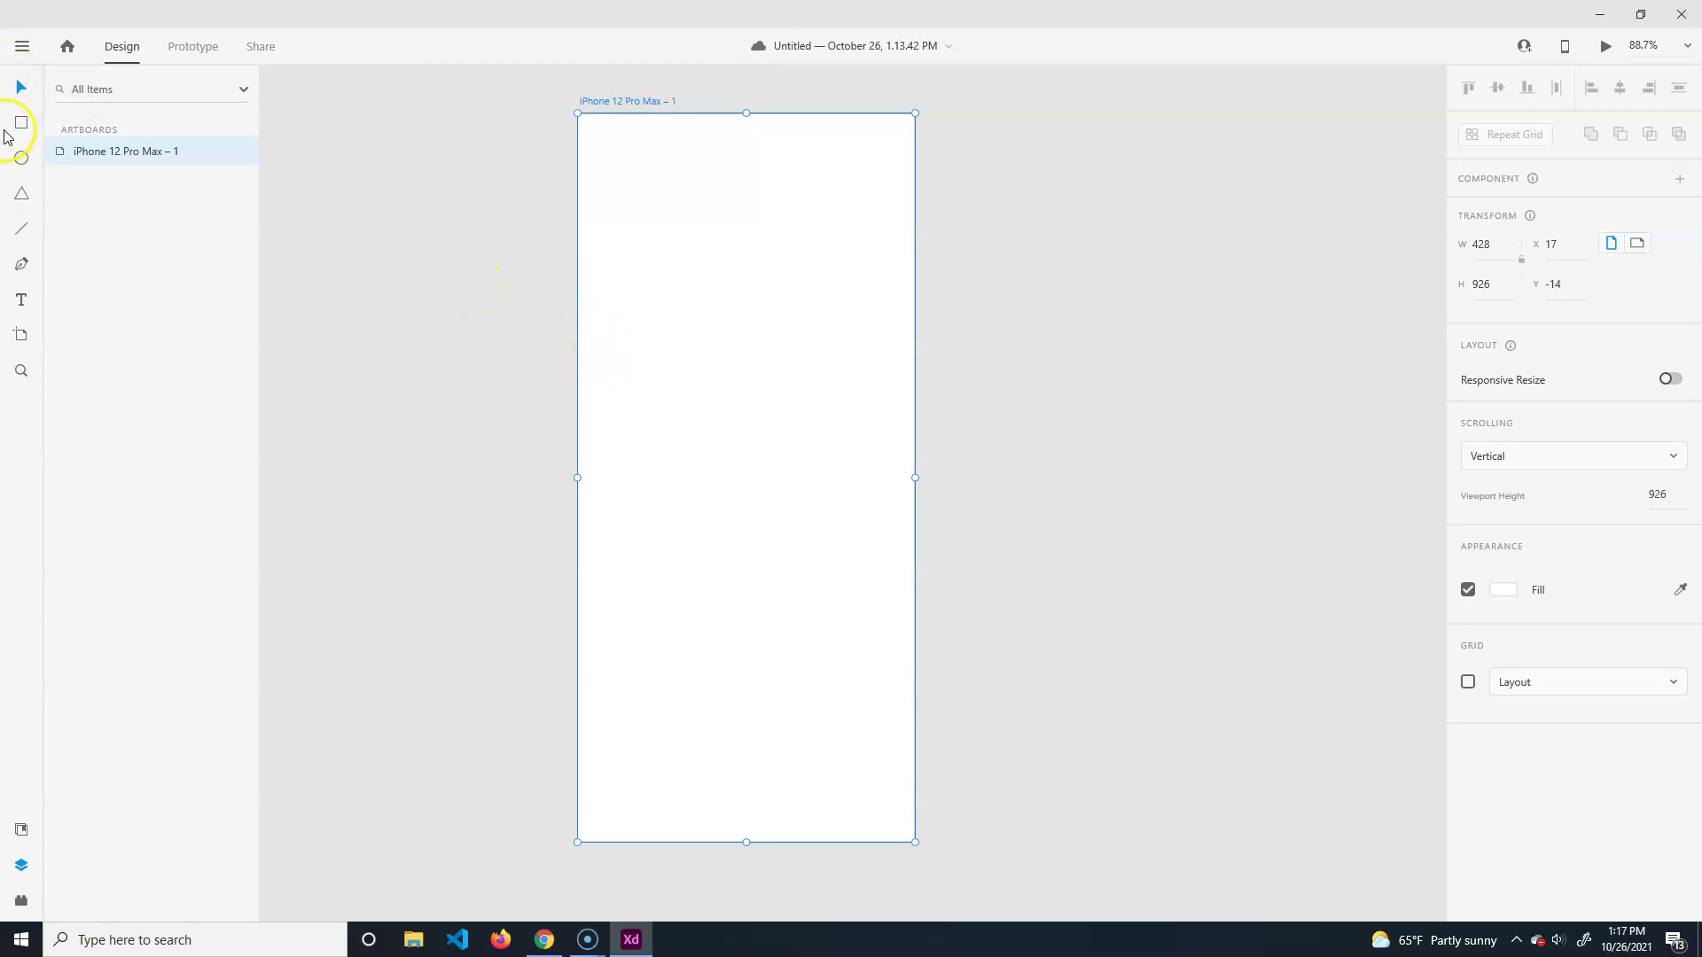
{"action": "left_click_drag", "start_coordinate": [598, 224], "coordinate": [706, 361]}
Step: Select Rectangle 1 and delete it, leaving the artboard empty
{"action": "left_click", "coordinate": [21, 87]}
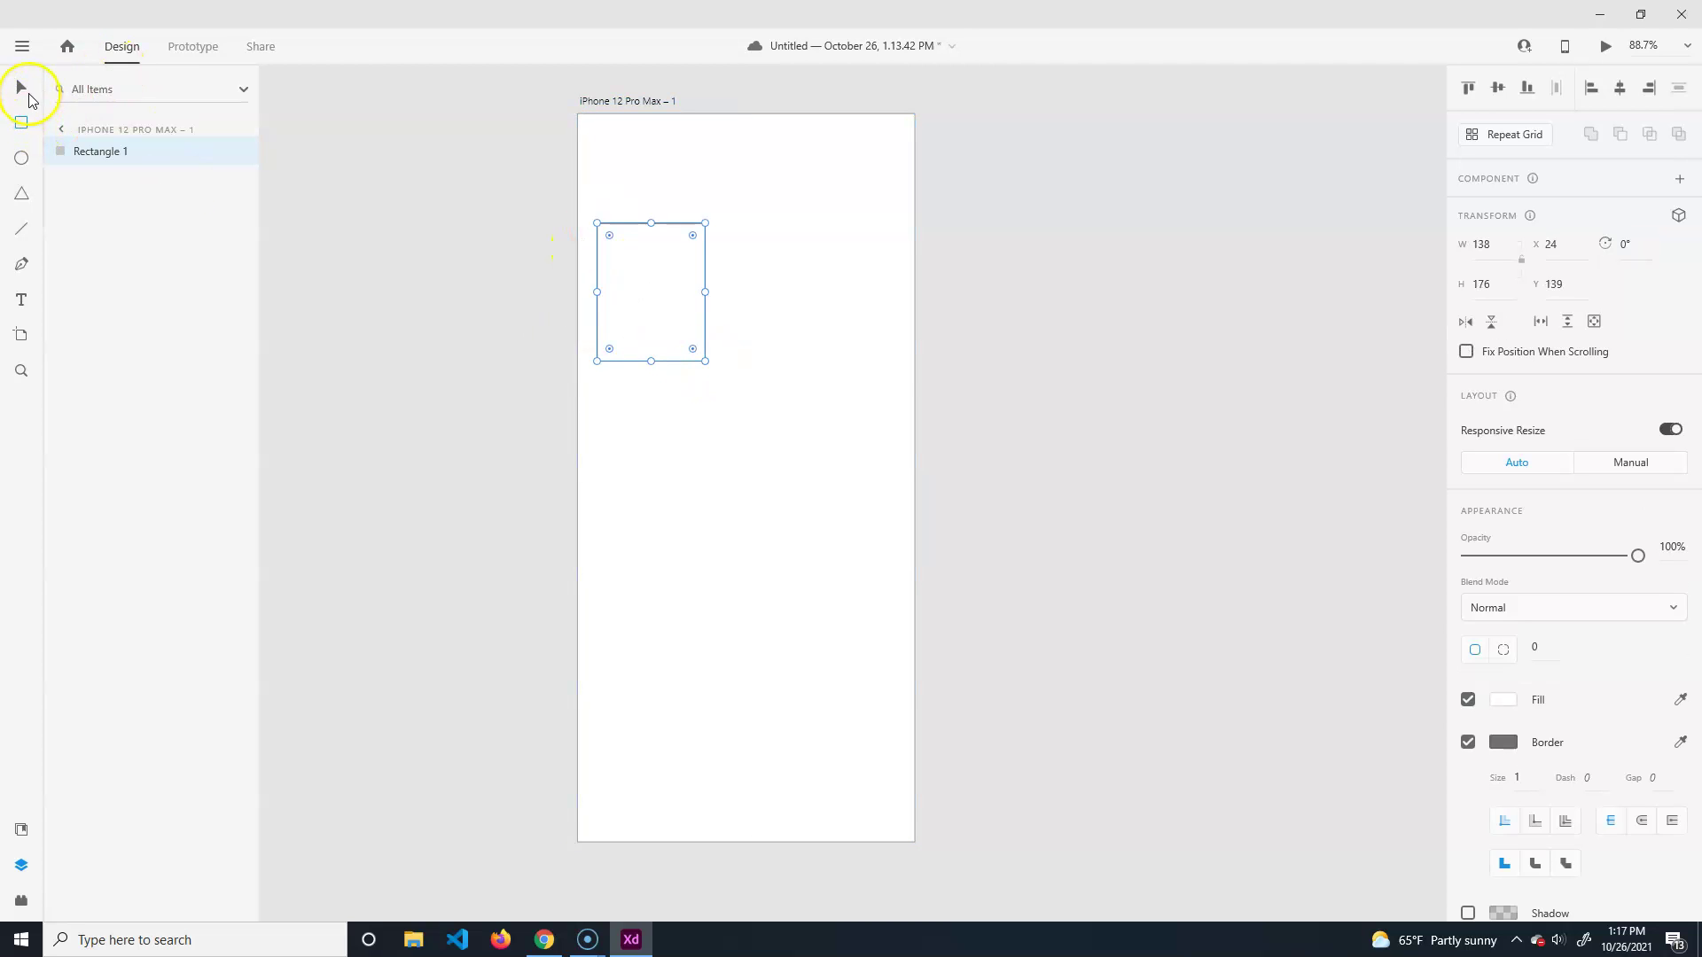
{"action": "left_click", "coordinate": [692, 127]}
{"action": "left_click", "coordinate": [678, 102]}
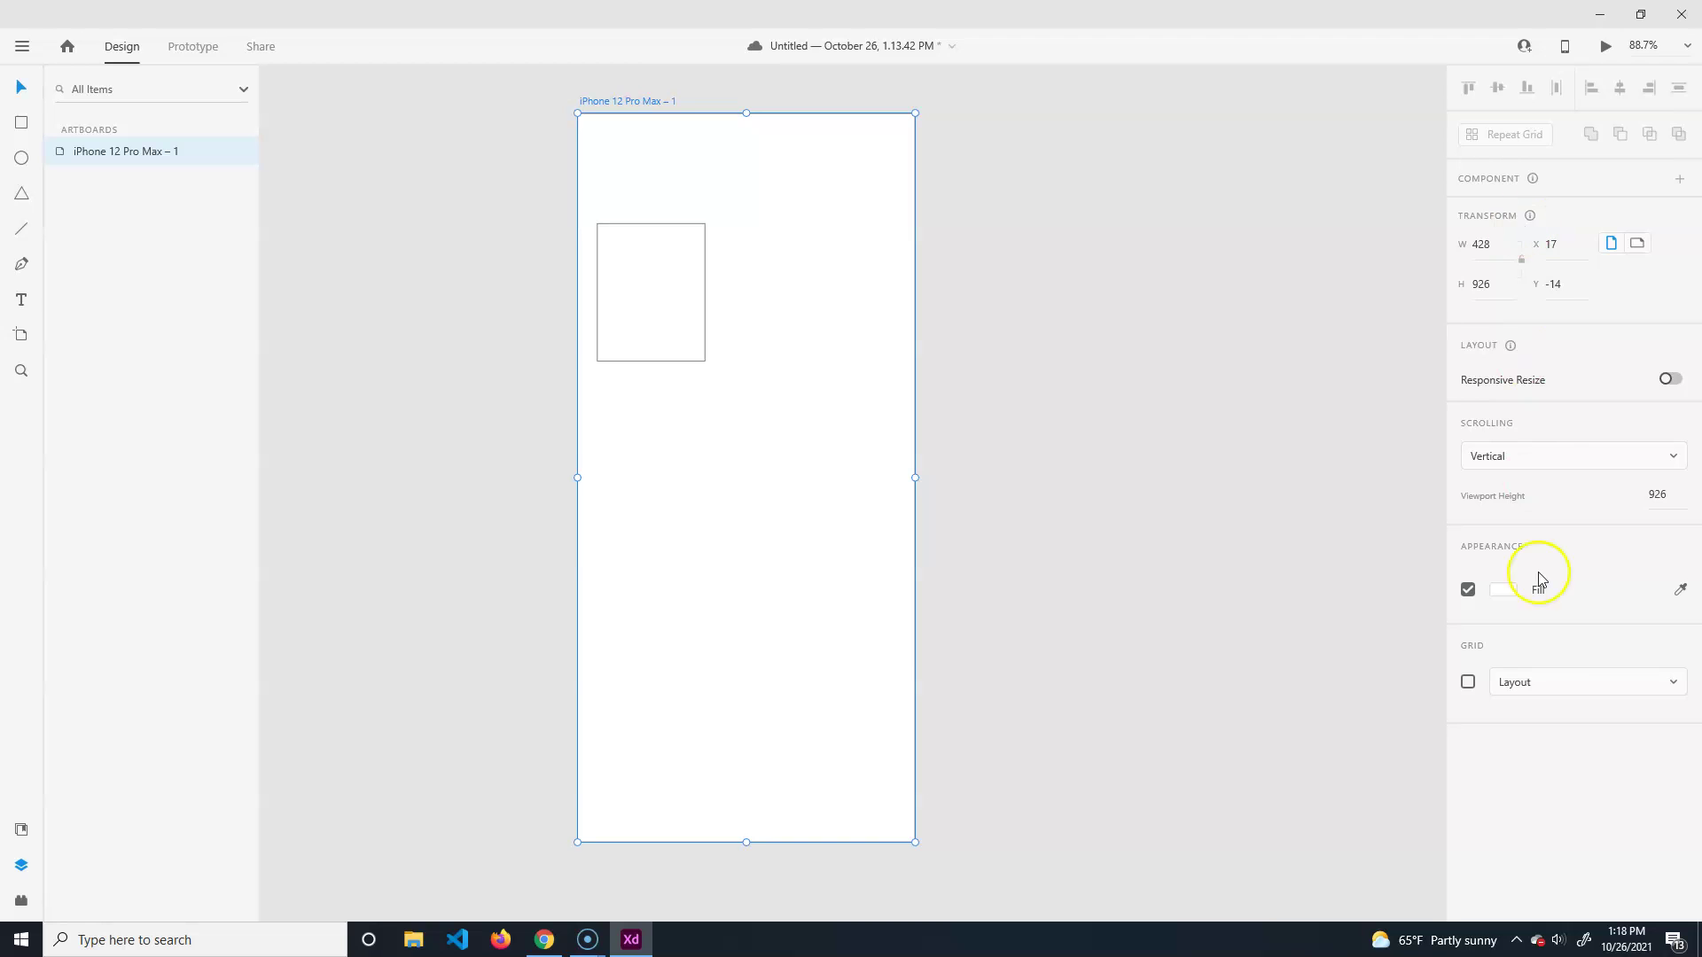
{"action": "left_click", "coordinate": [668, 310]}
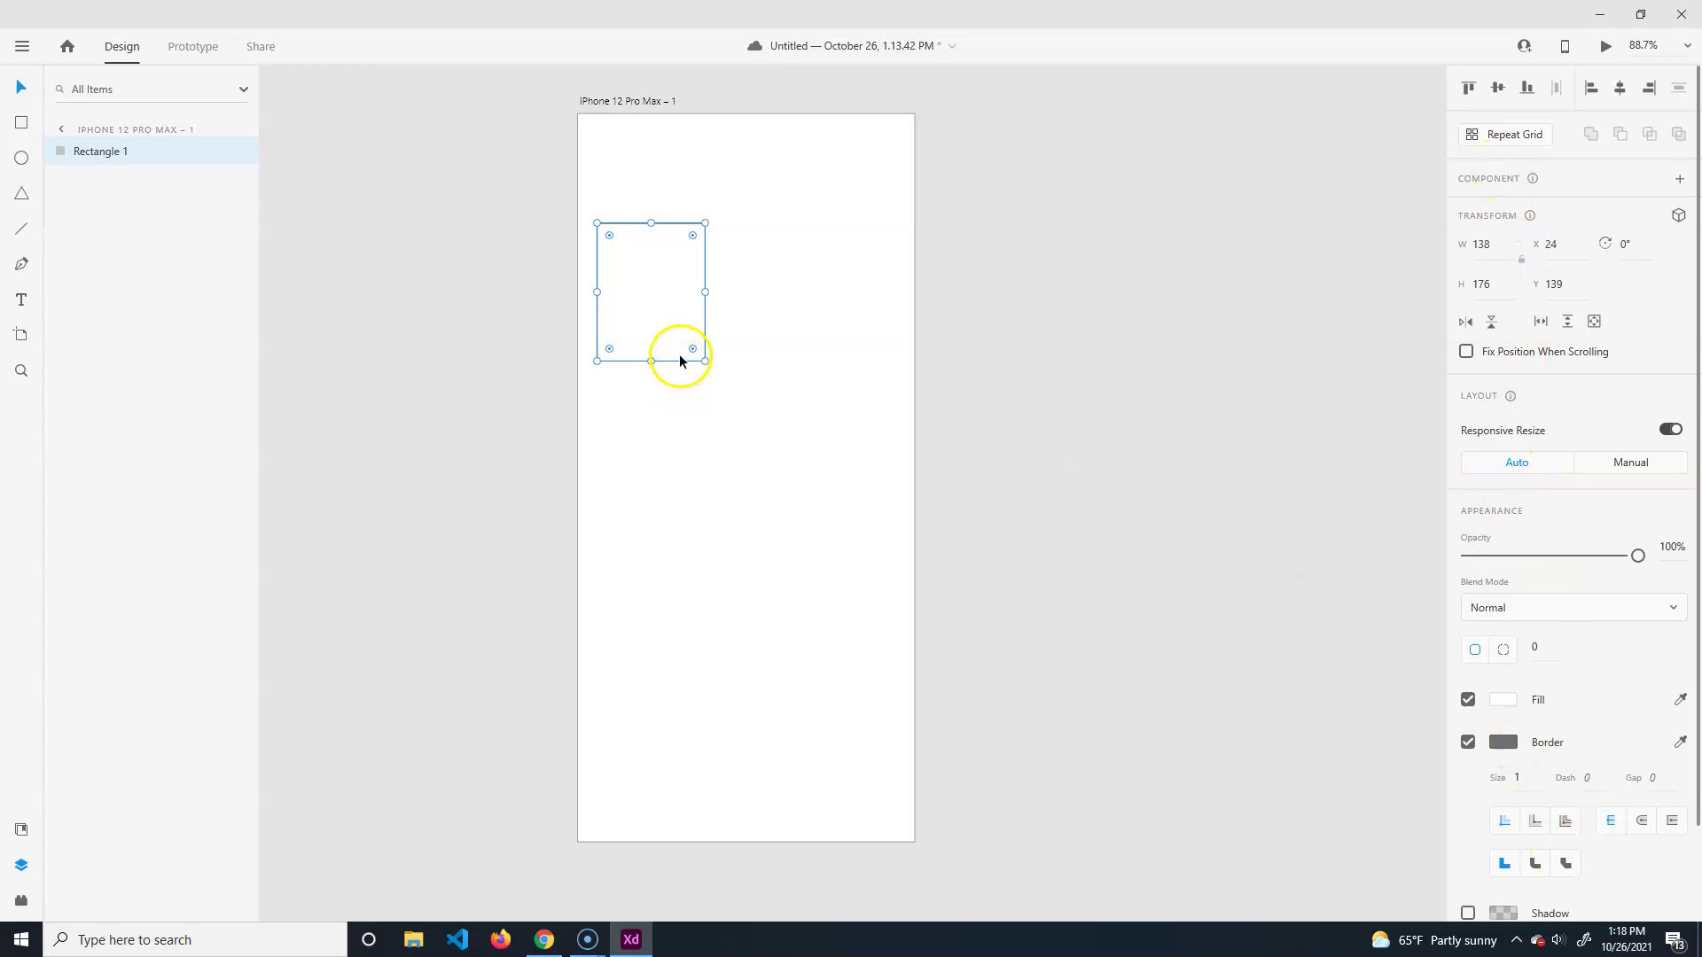
{"action": "key", "text": "Delete"}
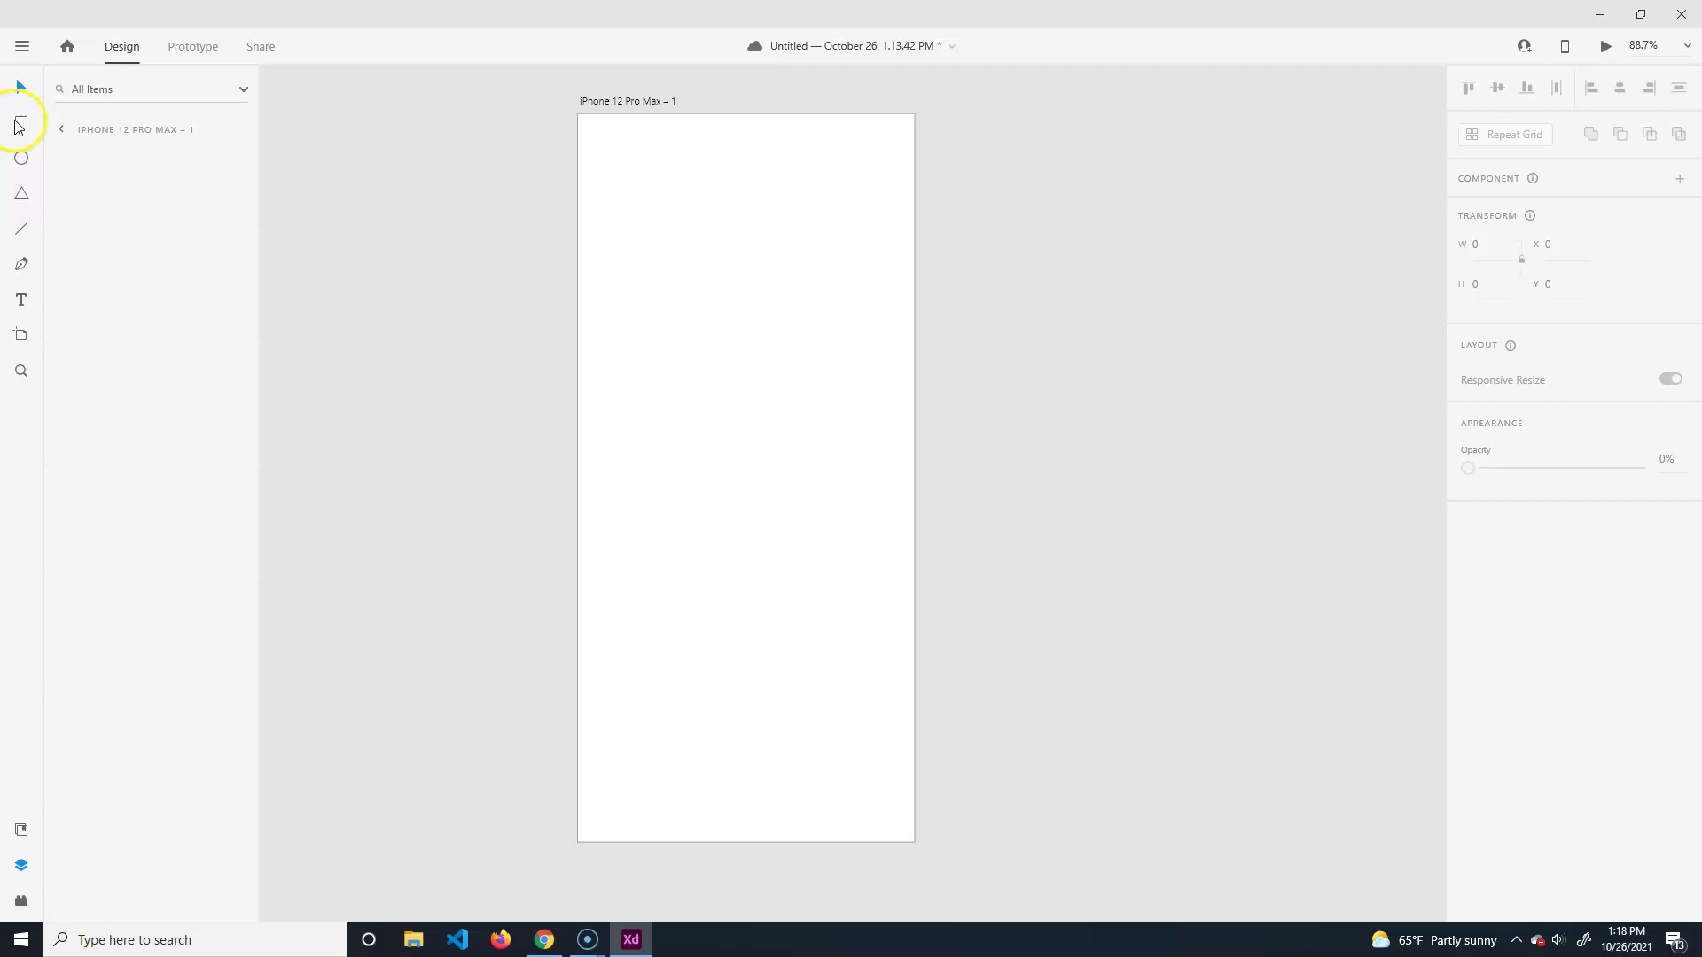
{"action": "left_click", "coordinate": [23, 194]}
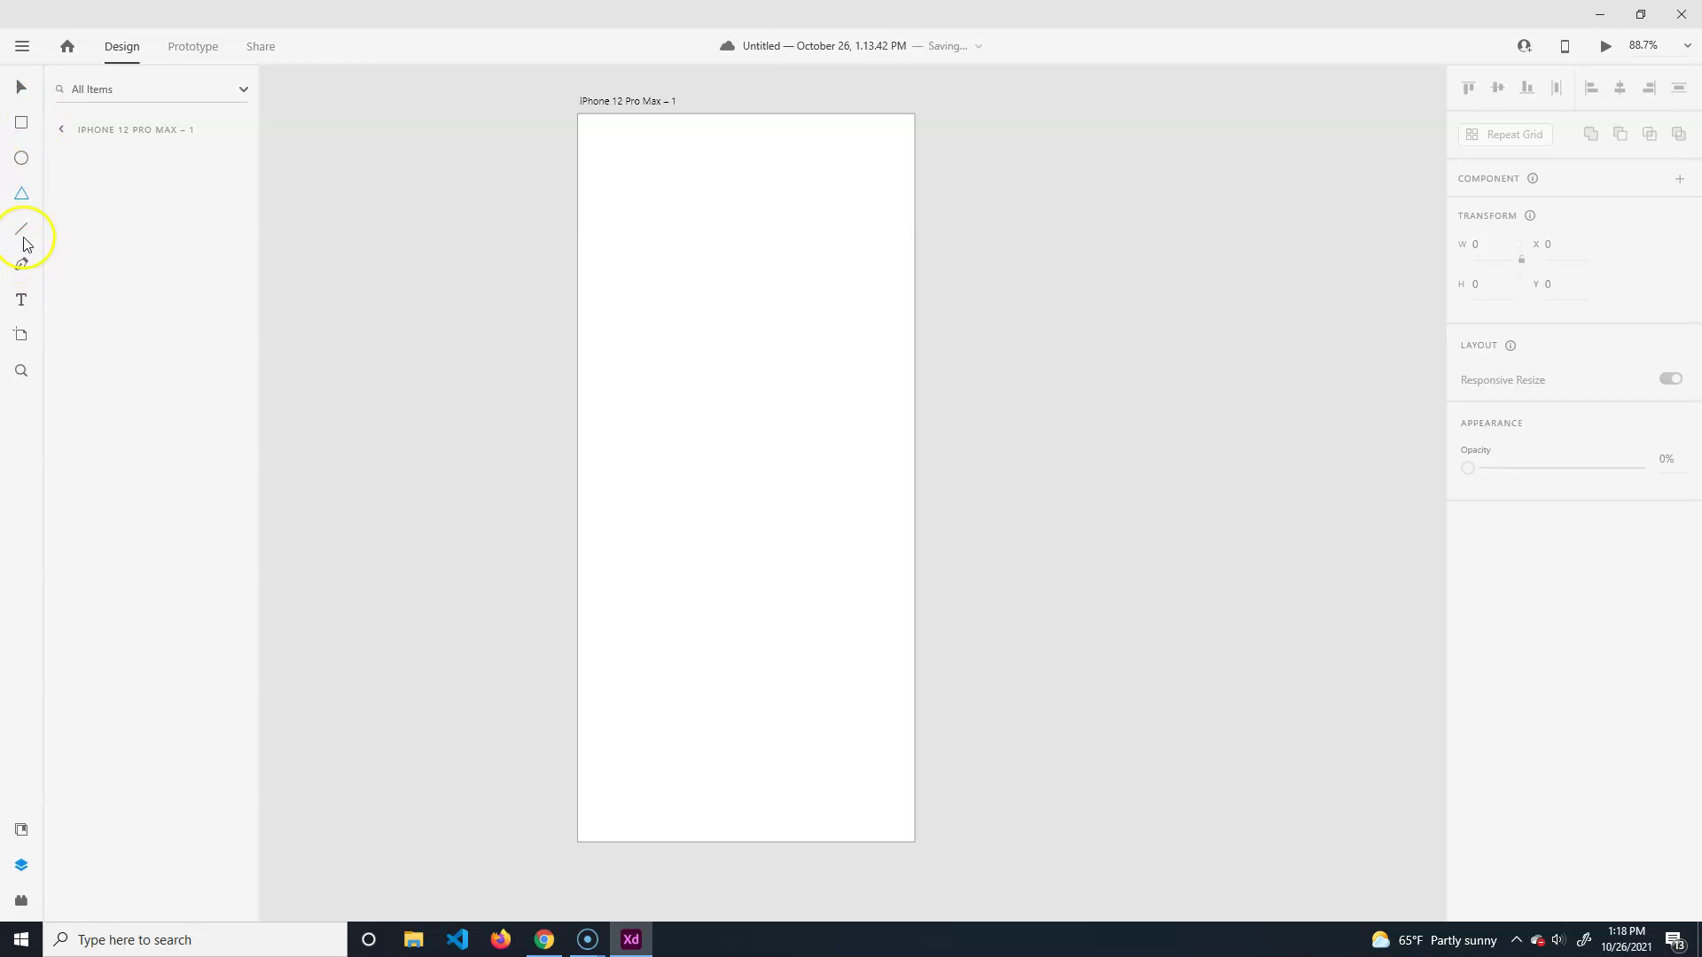
{"action": "left_click", "coordinate": [20, 301]}
{"action": "left_click", "coordinate": [22, 334]}
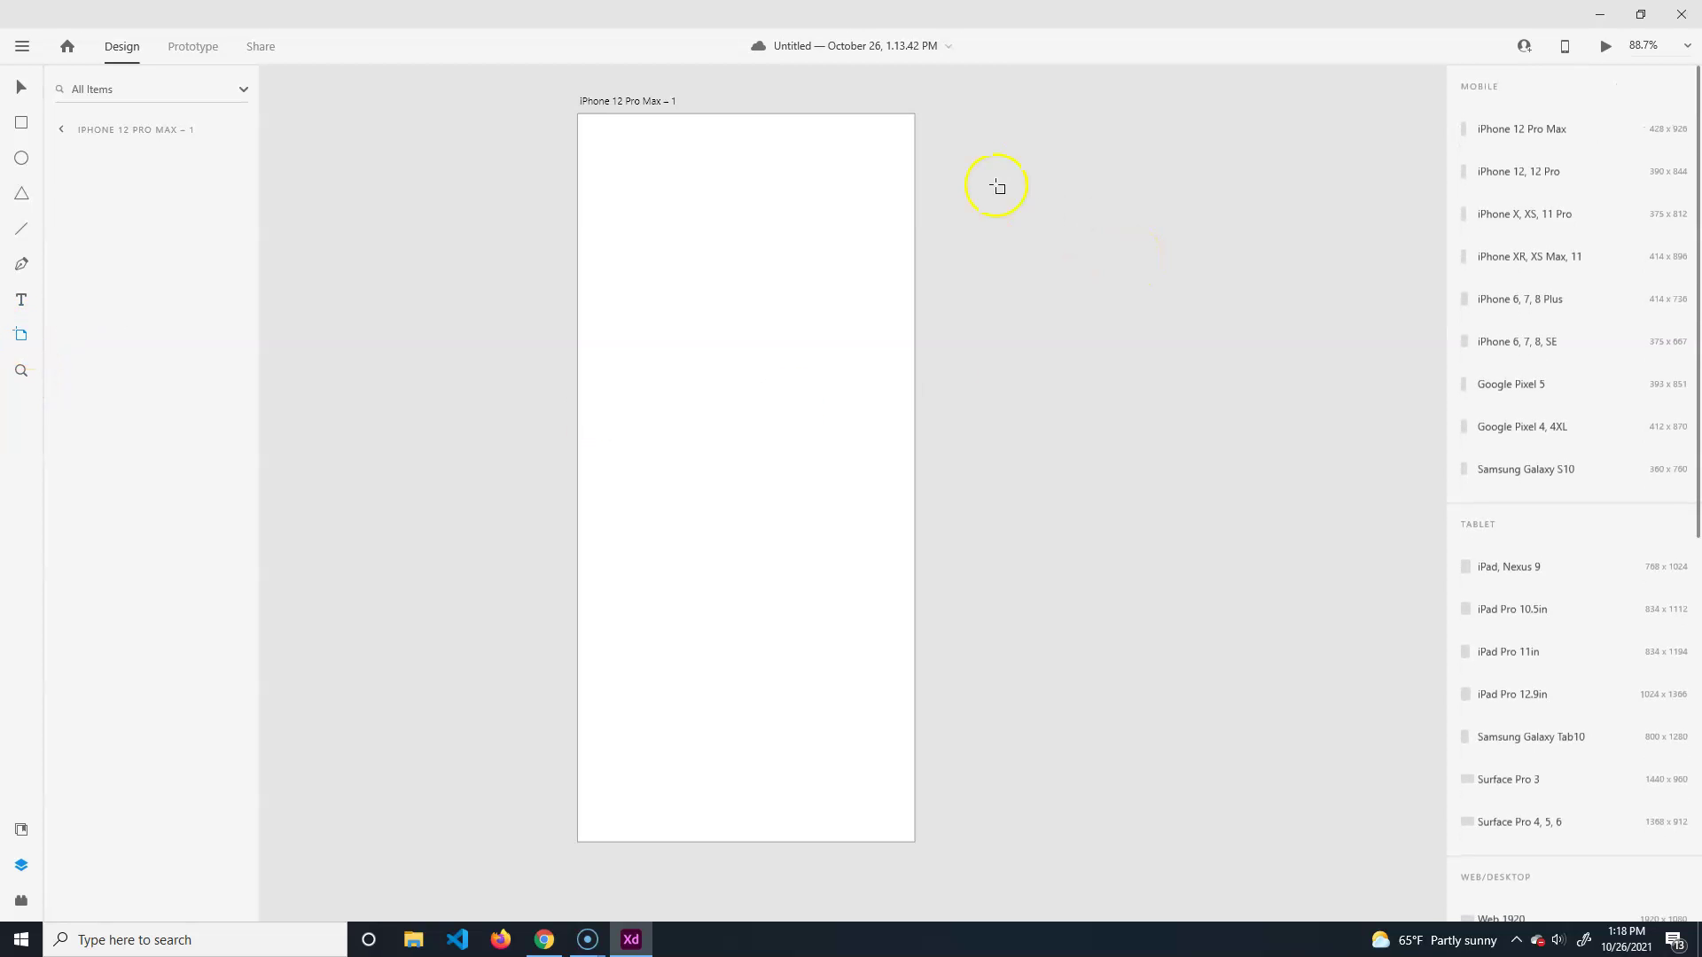
{"action": "left_click_drag", "start_coordinate": [981, 159], "coordinate": [1301, 674]}
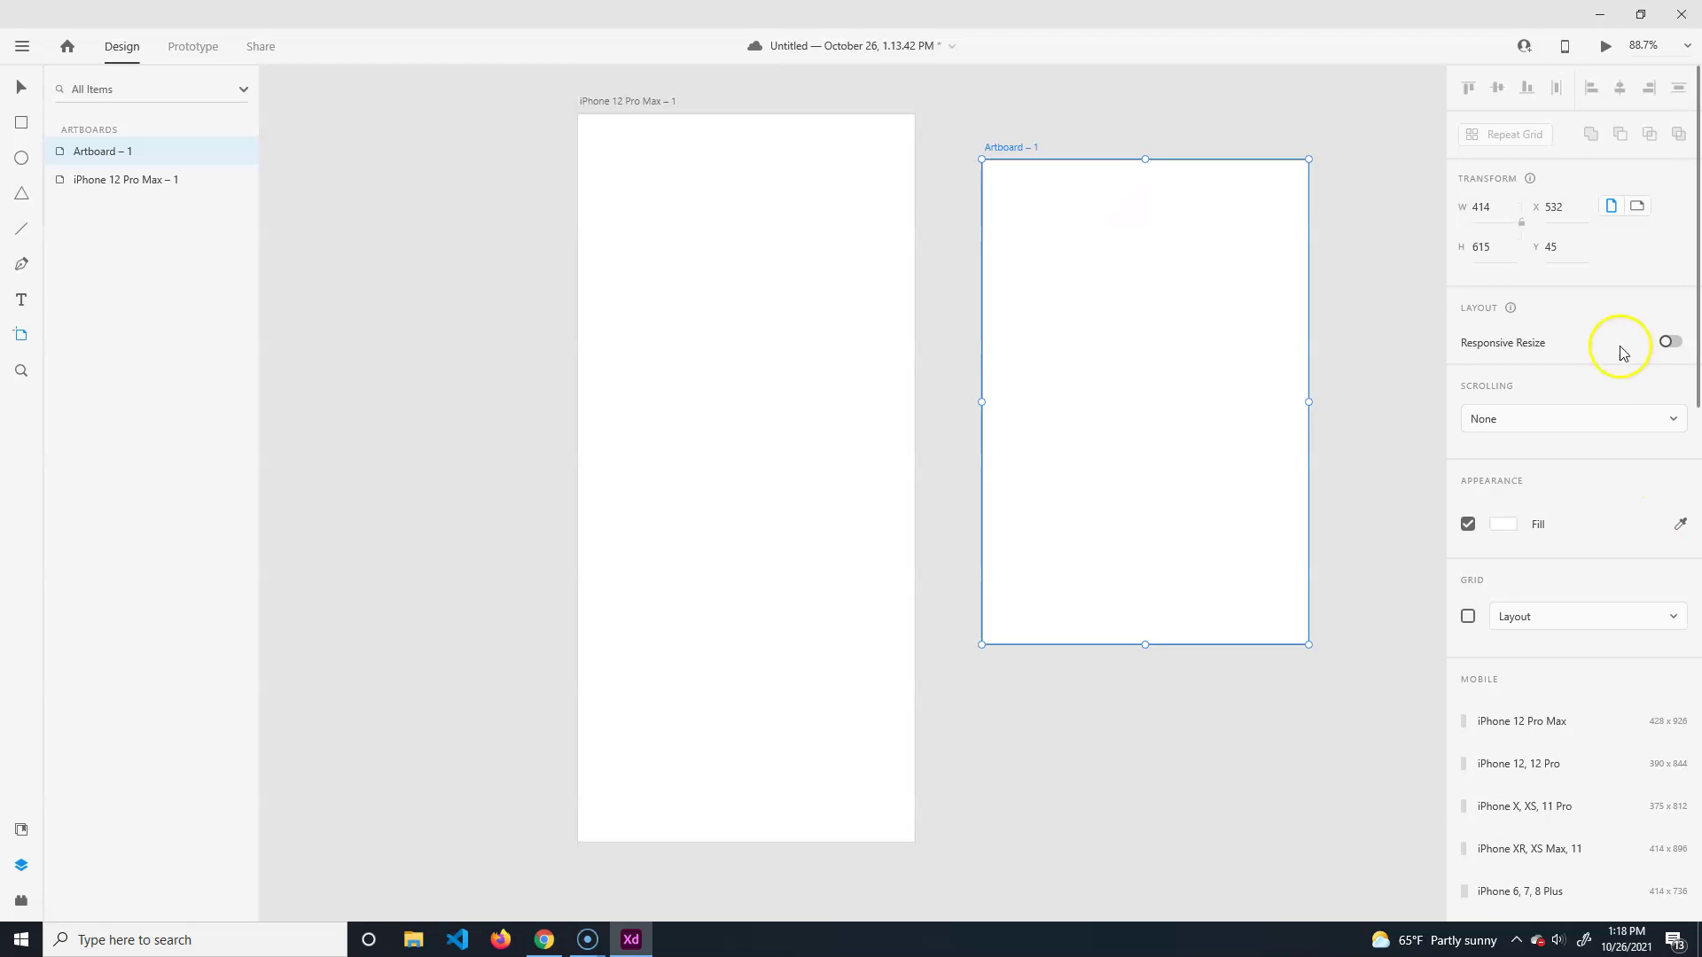
{"action": "scroll", "coordinate": [1592, 381], "scroll_direction": "down", "scroll_amount": 7}
{"action": "scroll", "coordinate": [1574, 756], "scroll_direction": "down", "scroll_amount": 2}
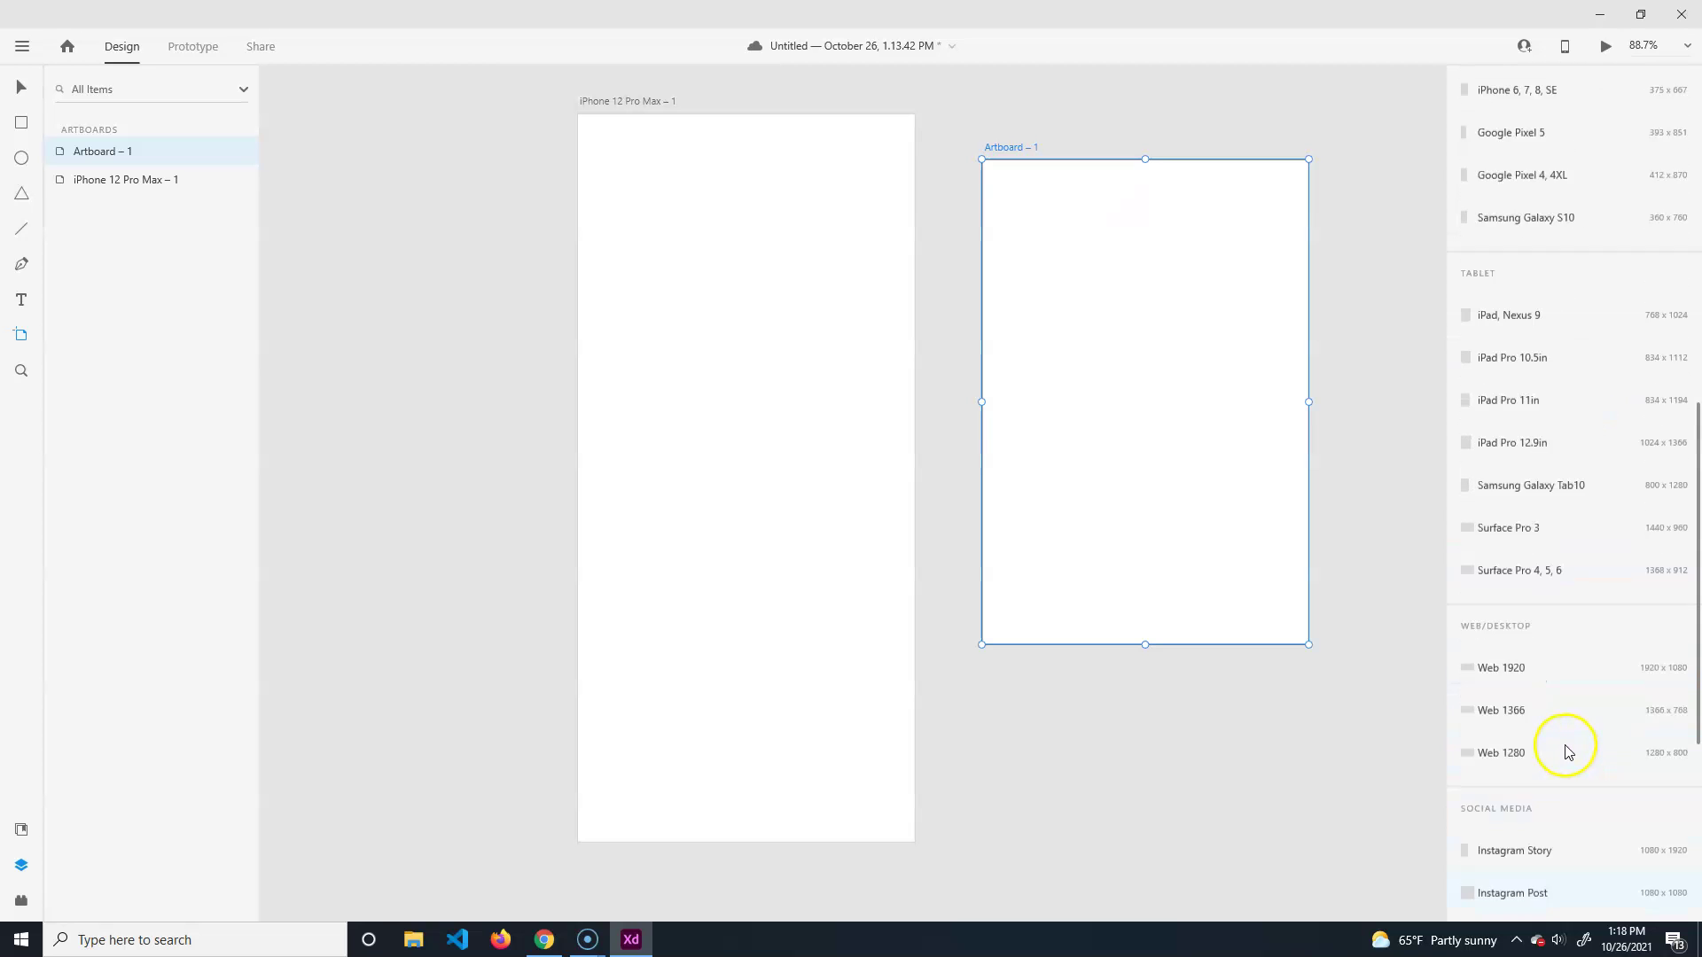
{"action": "scroll", "coordinate": [1566, 748], "scroll_direction": "up", "scroll_amount": 1}
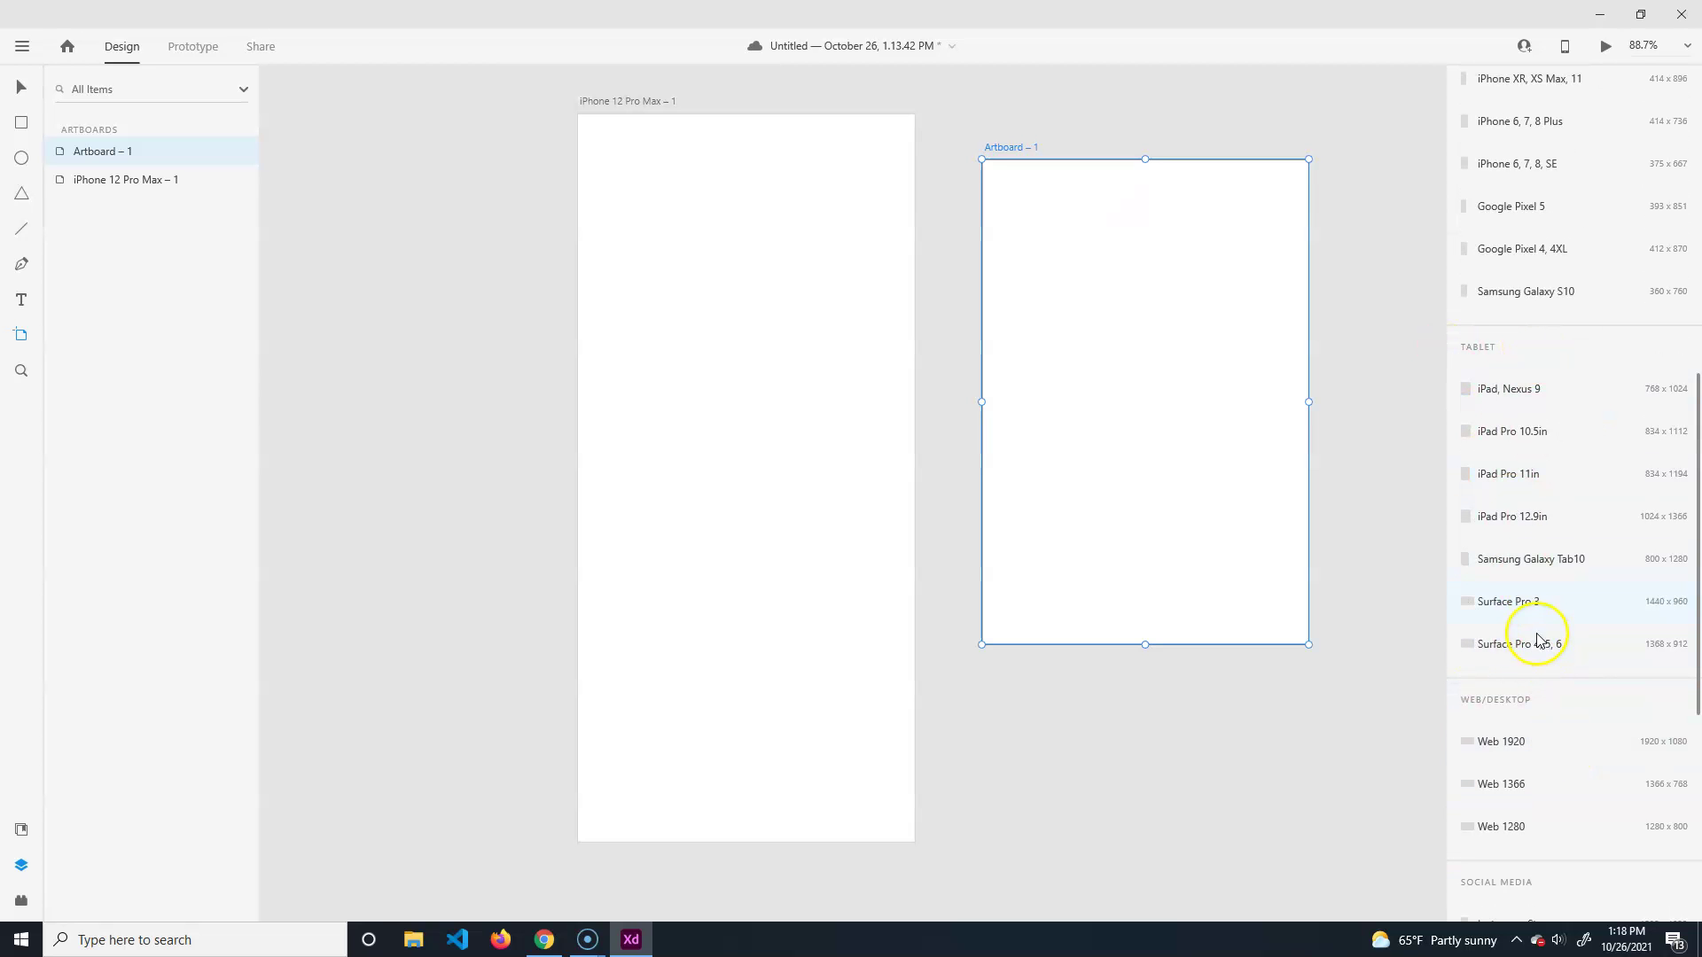
{"action": "scroll", "coordinate": [1562, 524], "scroll_direction": "up", "scroll_amount": 6}
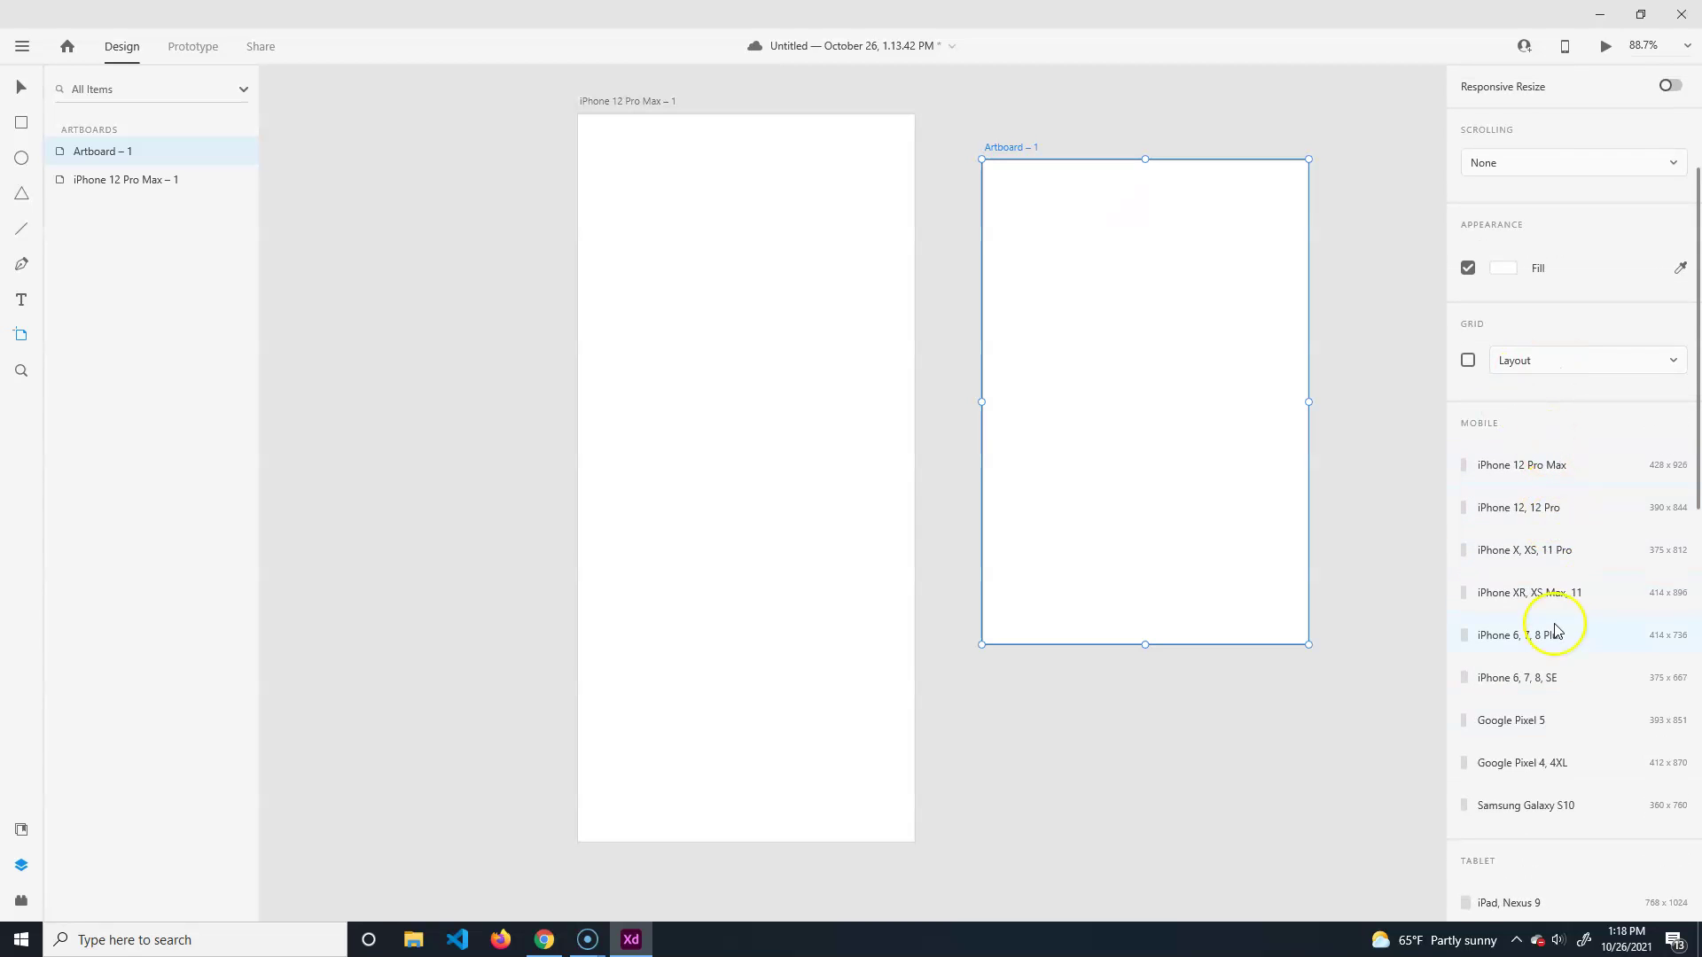
{"action": "left_click", "coordinate": [1558, 552]}
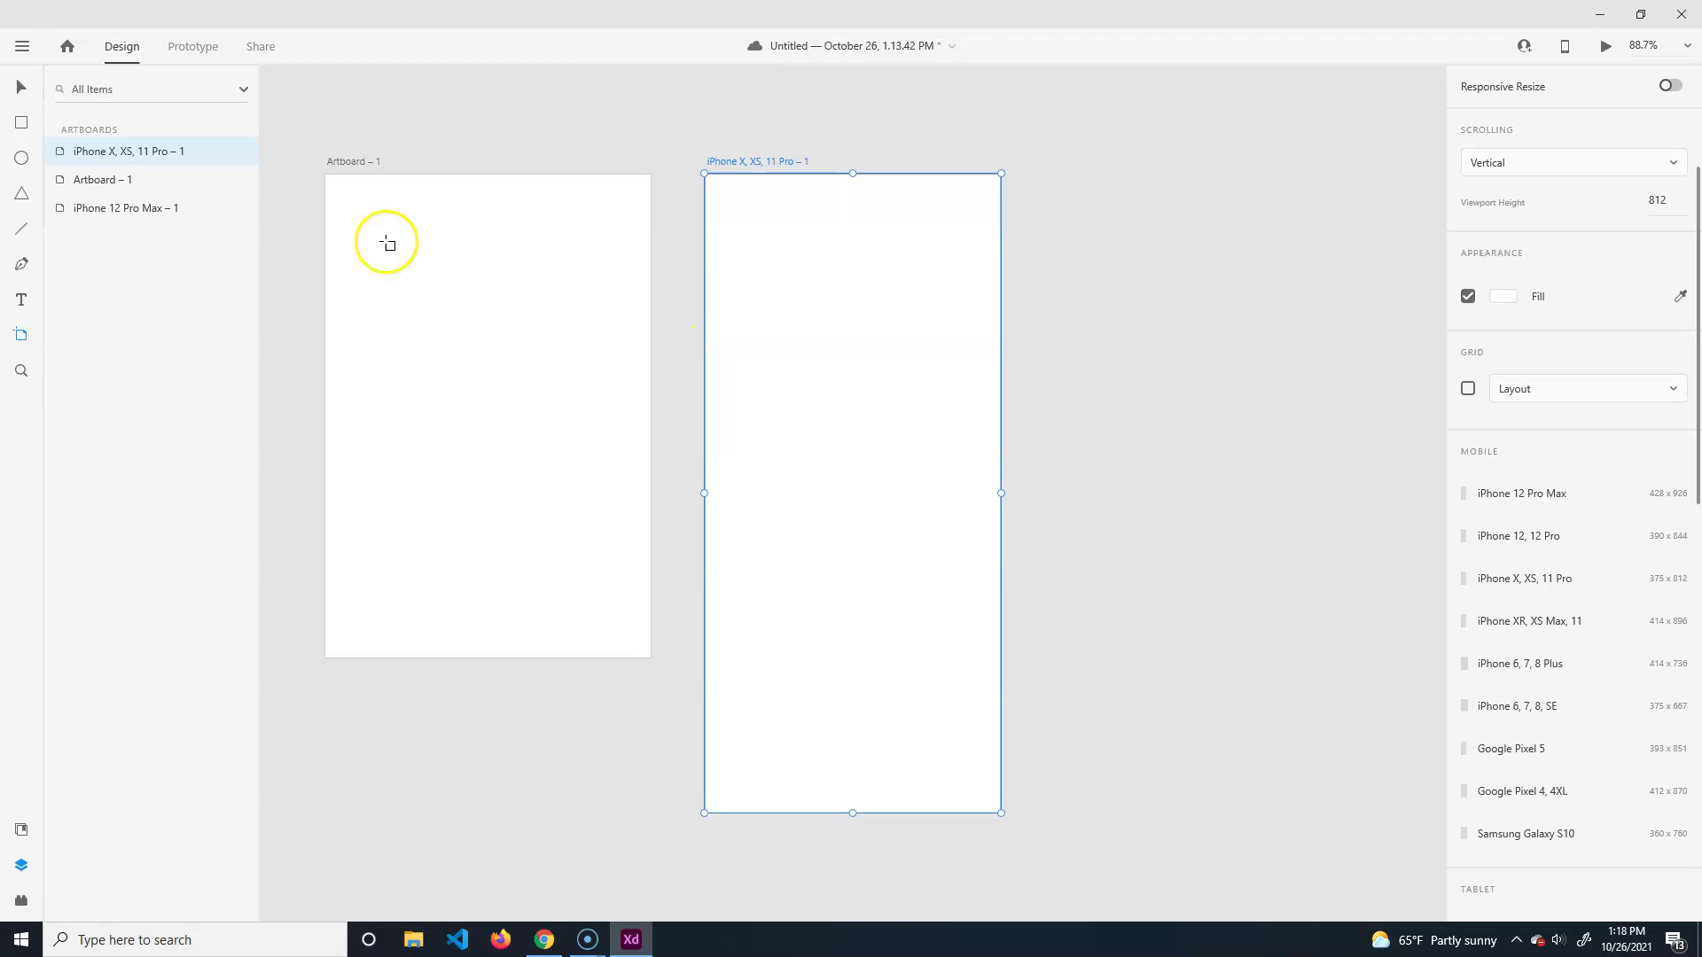
{"action": "key", "text": "Delete"}
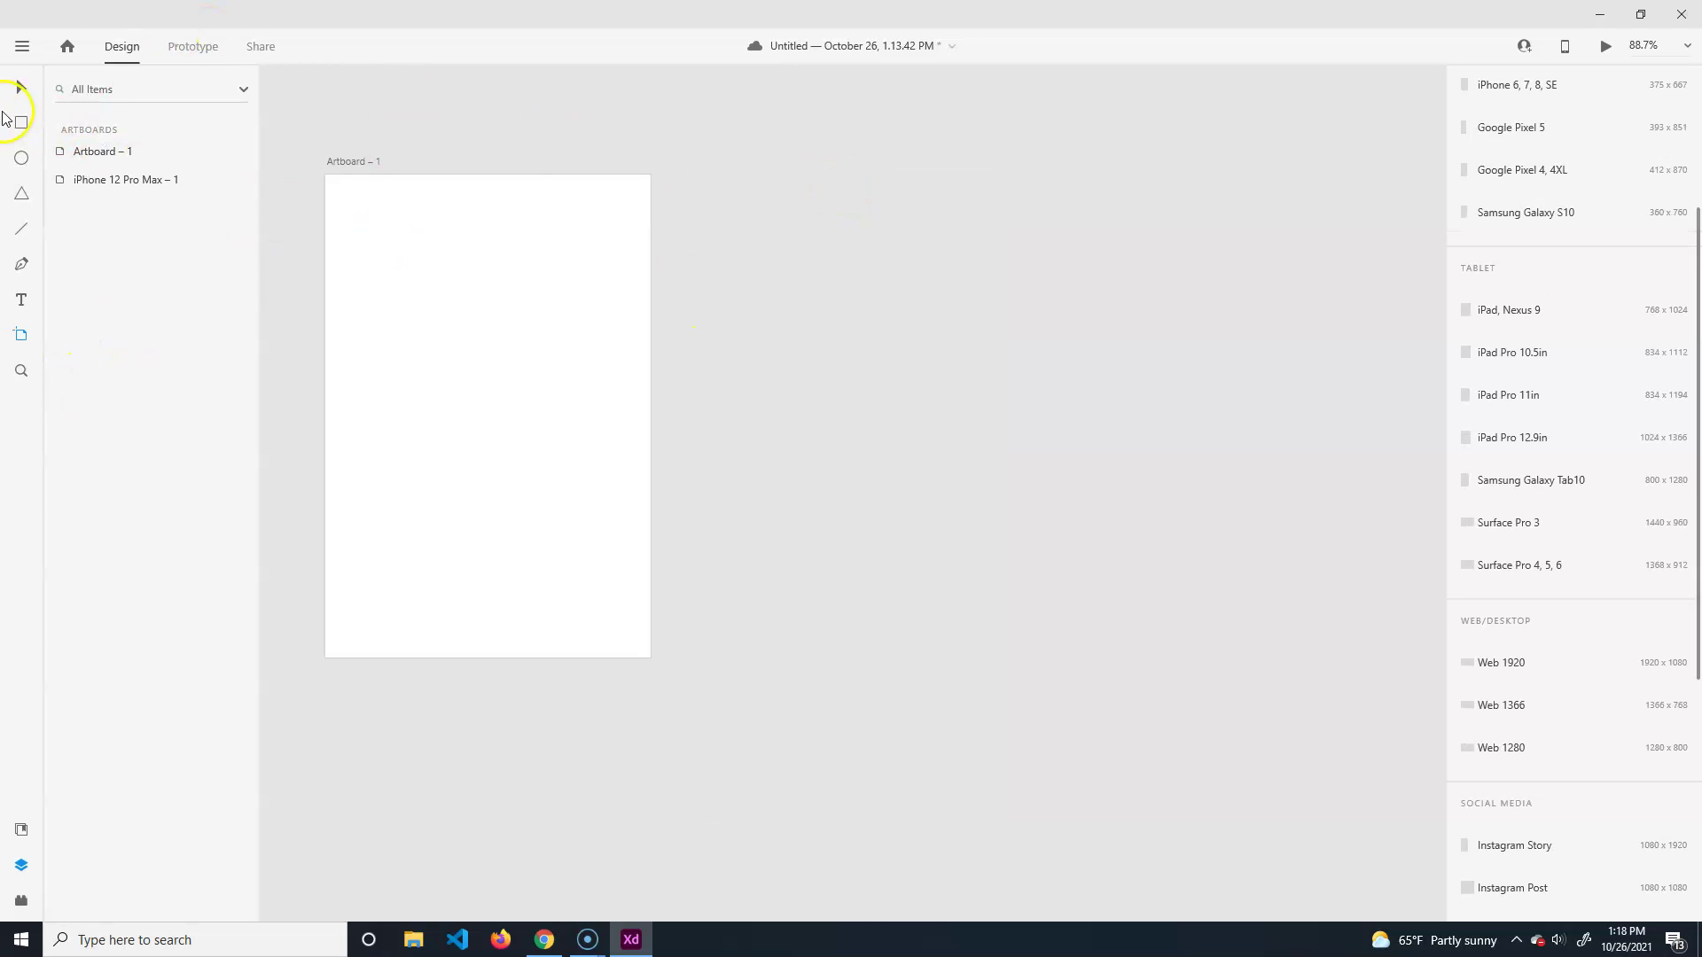
{"action": "left_click", "coordinate": [21, 87]}
{"action": "left_click", "coordinate": [370, 163]}
{"action": "key", "text": "Delete"}
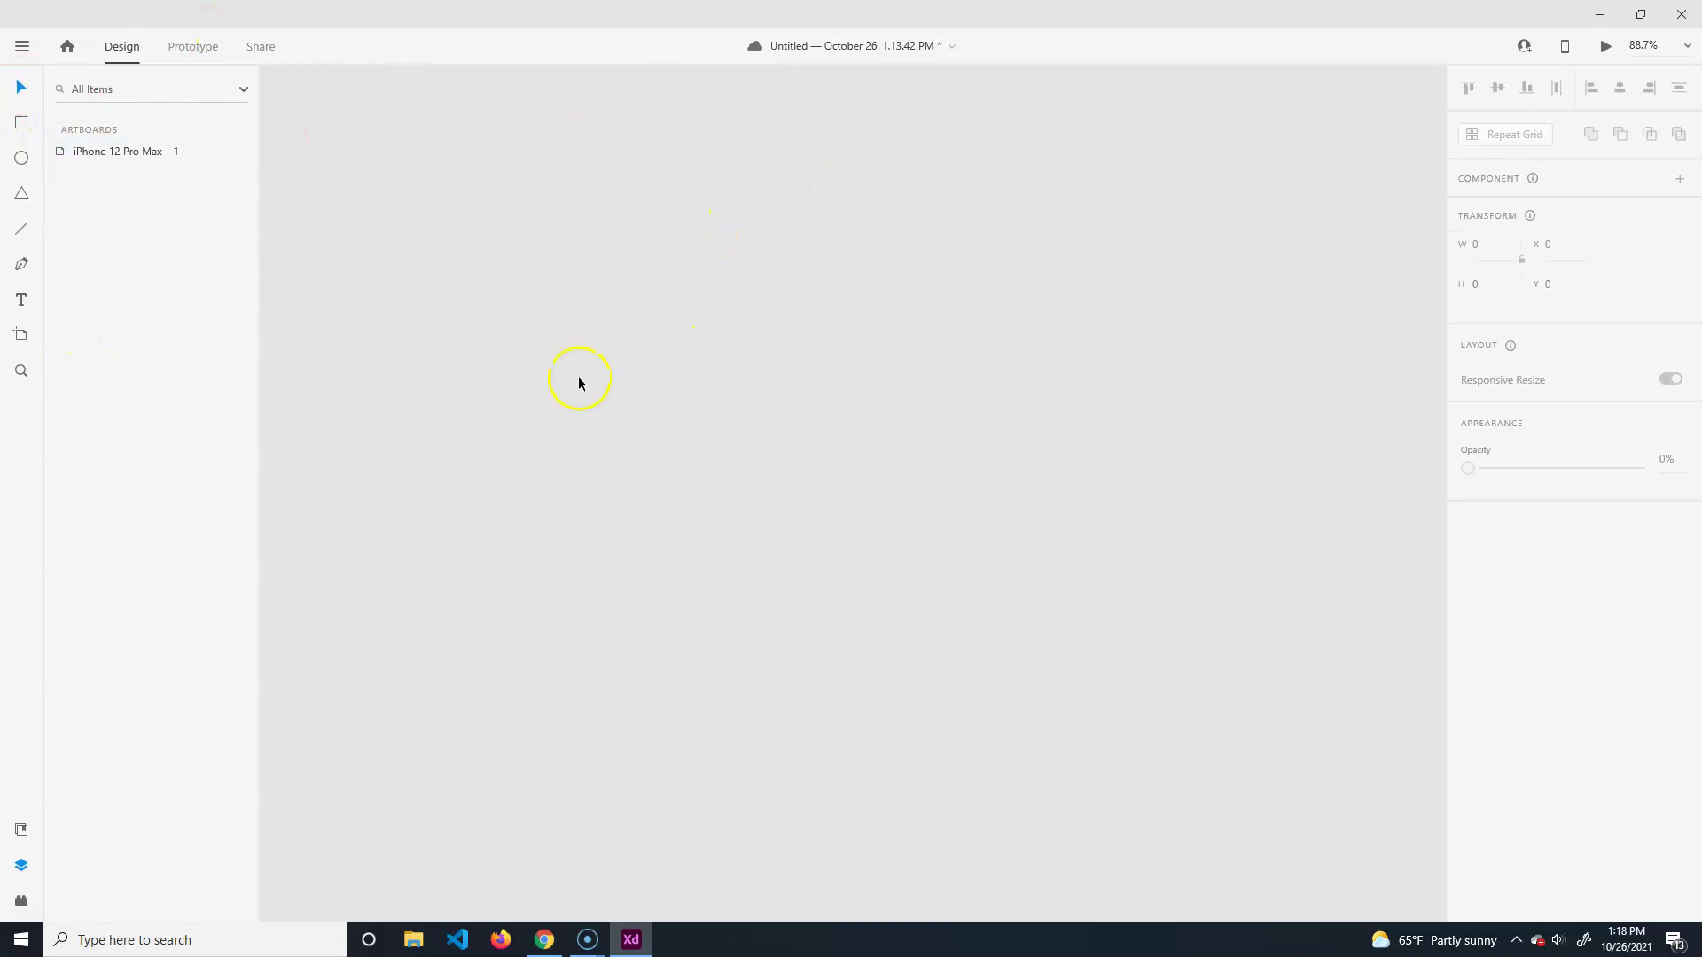
{"action": "right_click", "coordinate": [628, 166]}
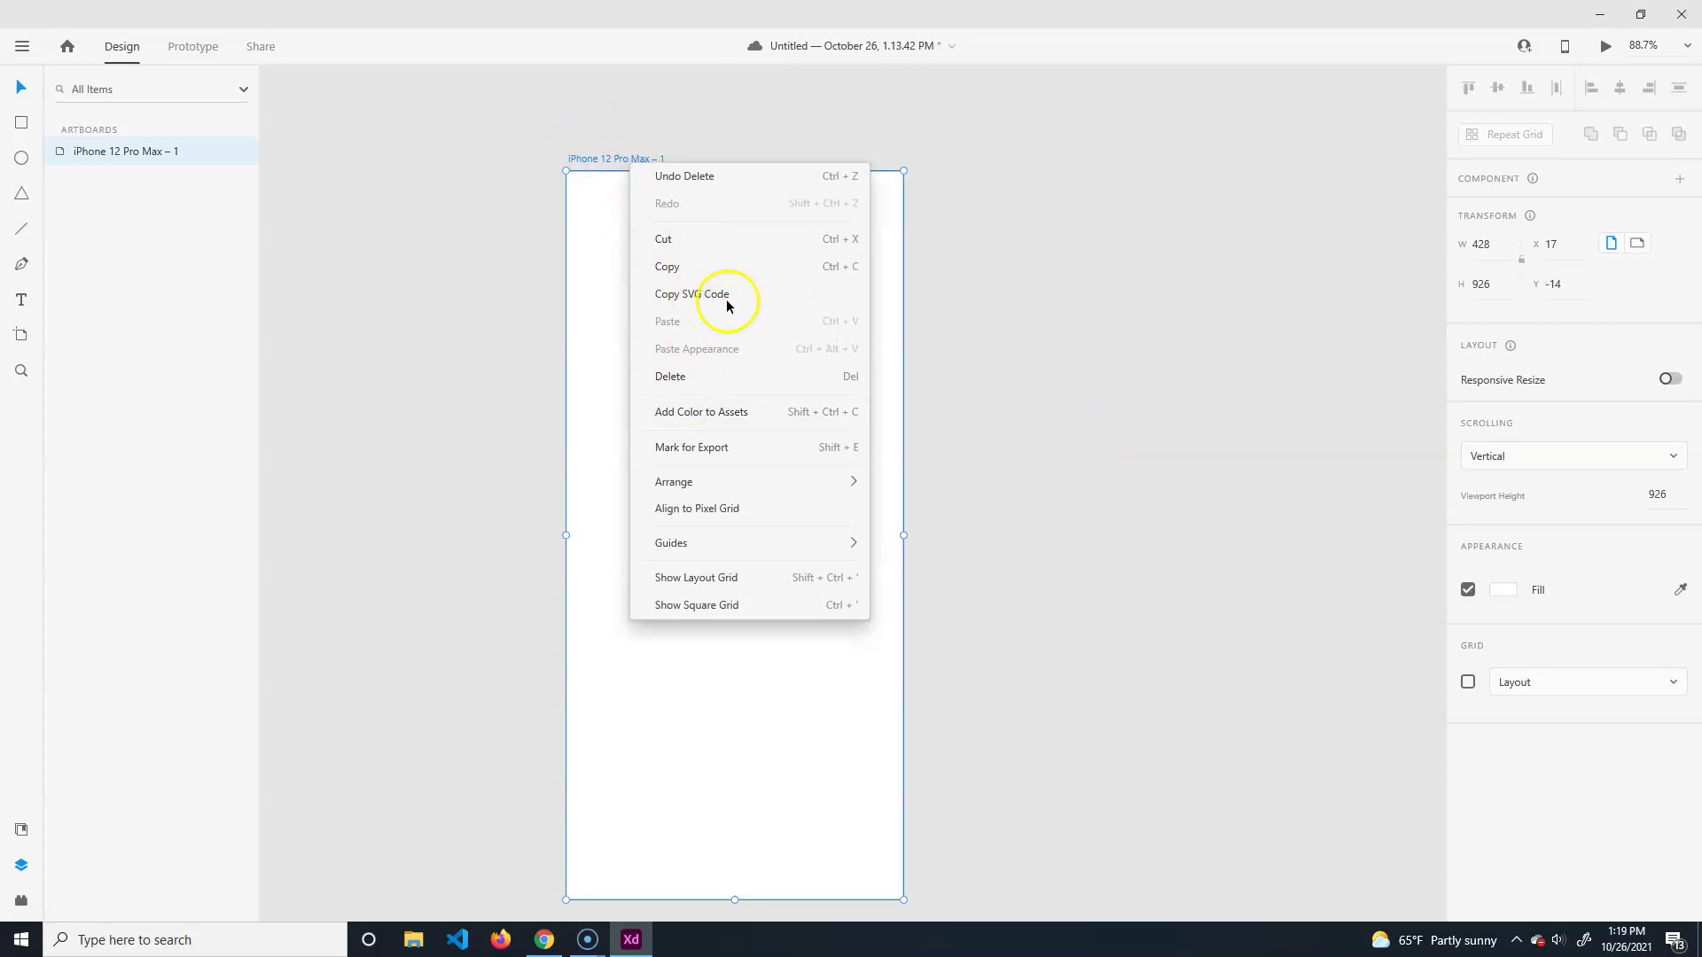
{"action": "left_click", "coordinate": [1212, 319]}
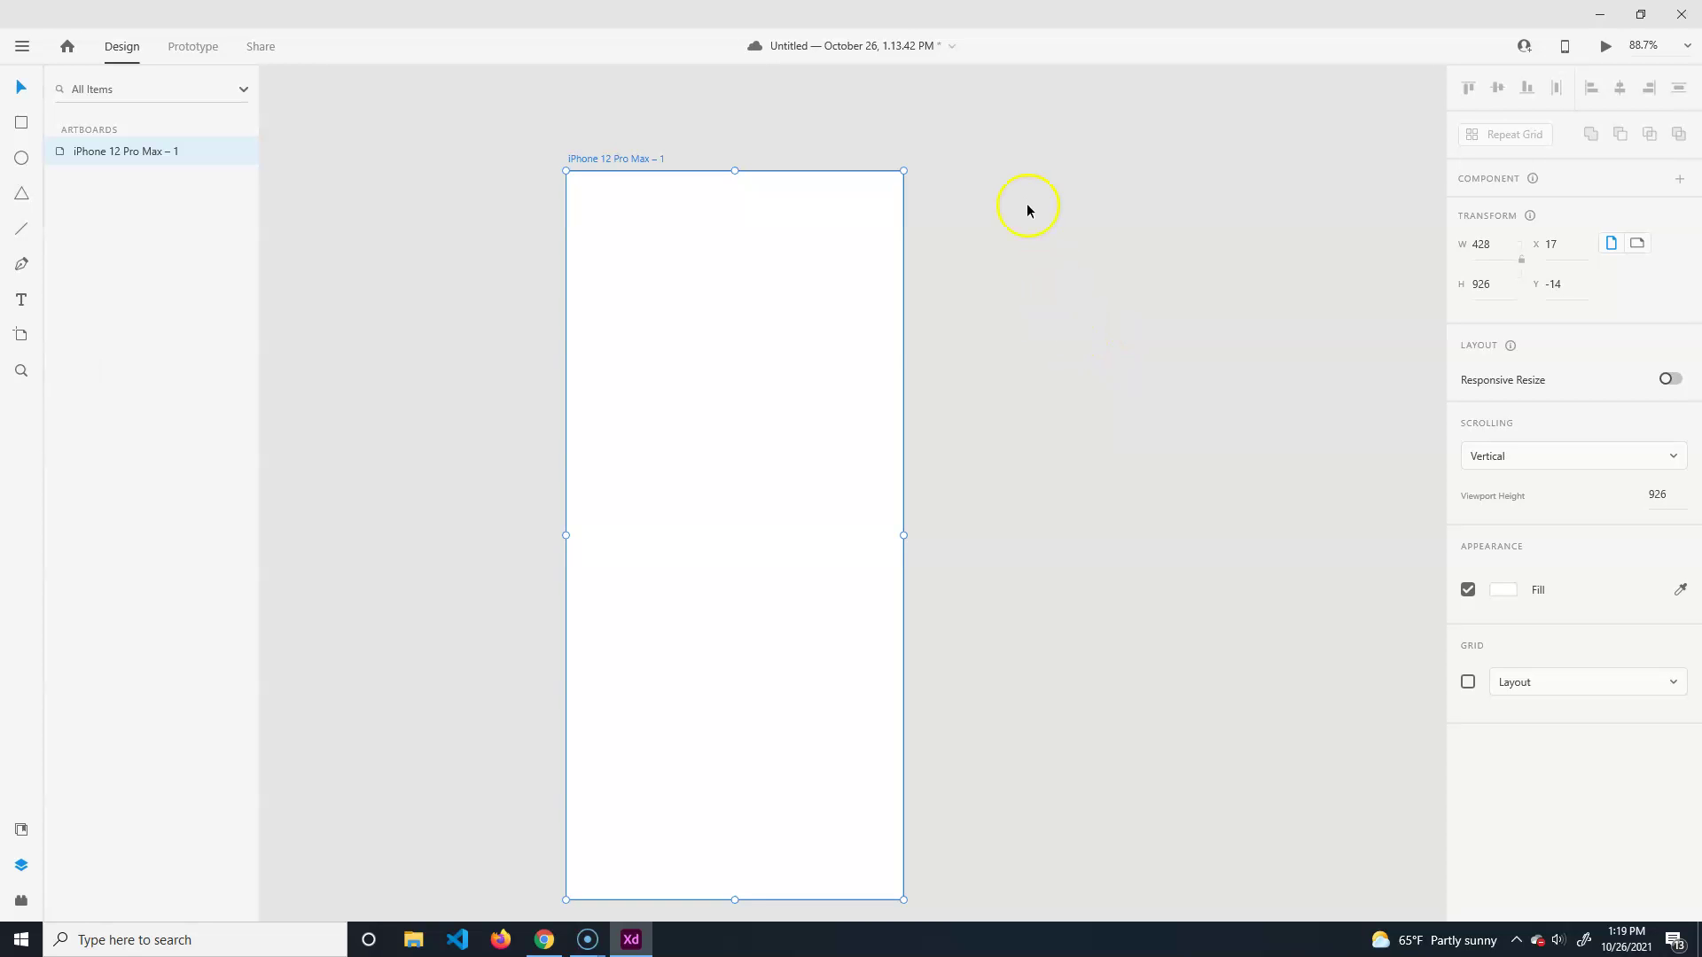
{"action": "scroll", "coordinate": [798, 392], "scroll_direction": "up", "scroll_amount": 3}
{"action": "scroll", "coordinate": [796, 390], "scroll_direction": "down", "scroll_amount": 3}
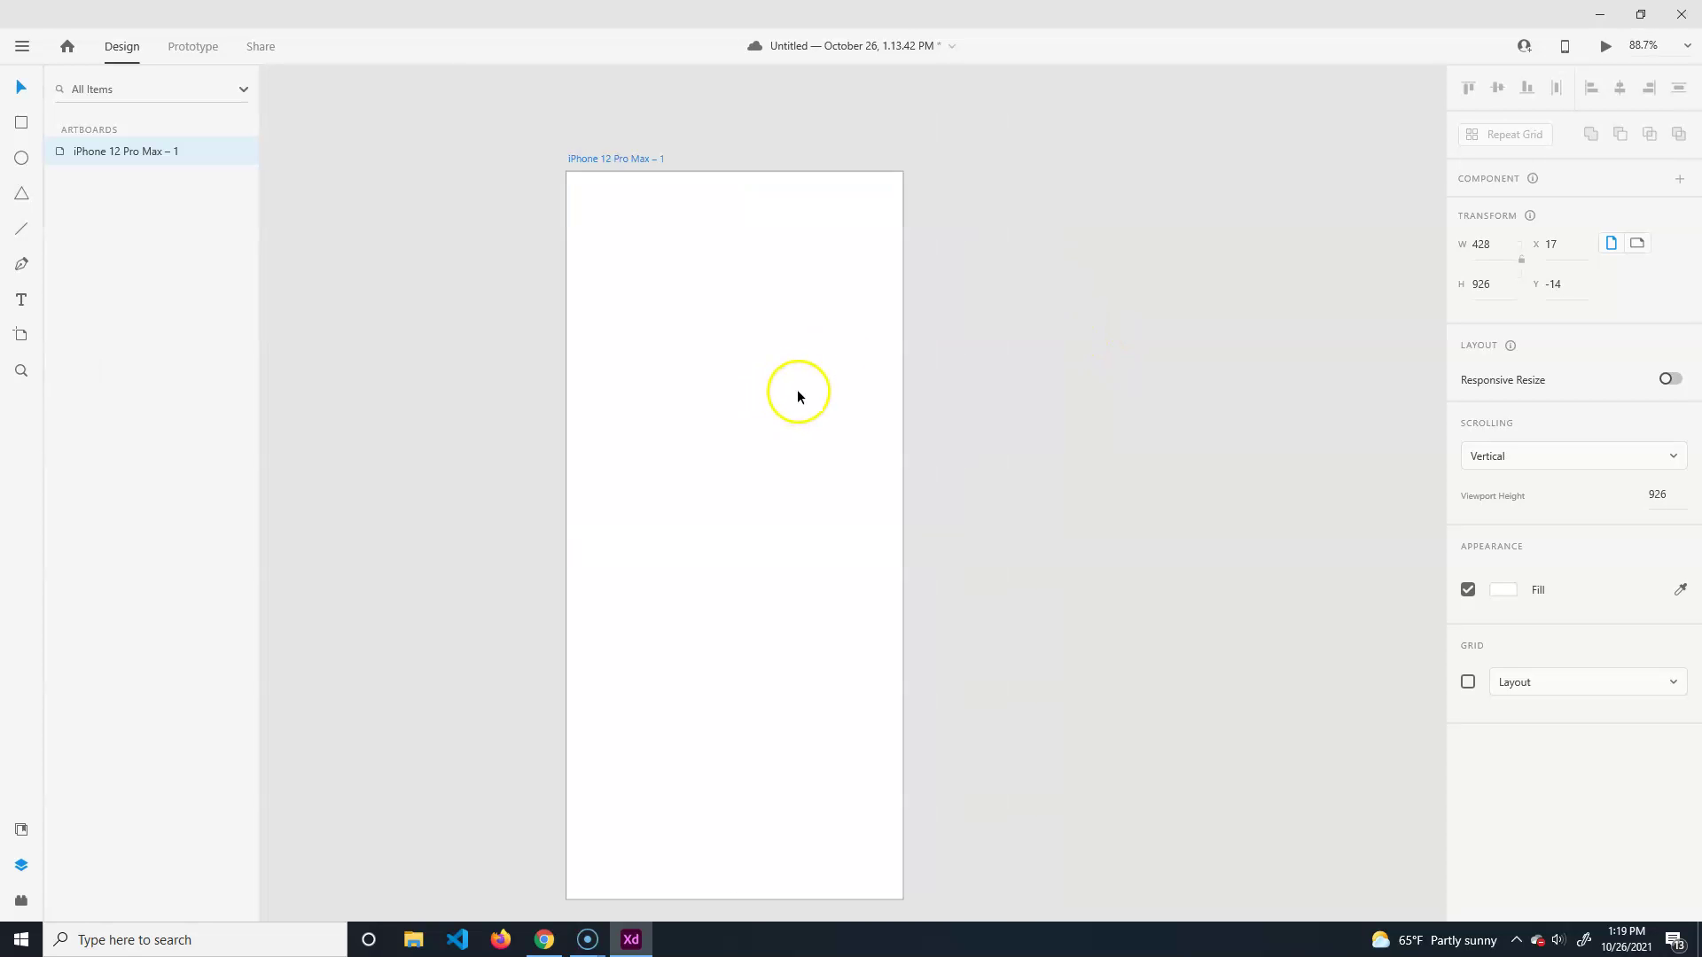
{"action": "scroll", "coordinate": [798, 396], "scroll_direction": "down", "scroll_amount": 1}
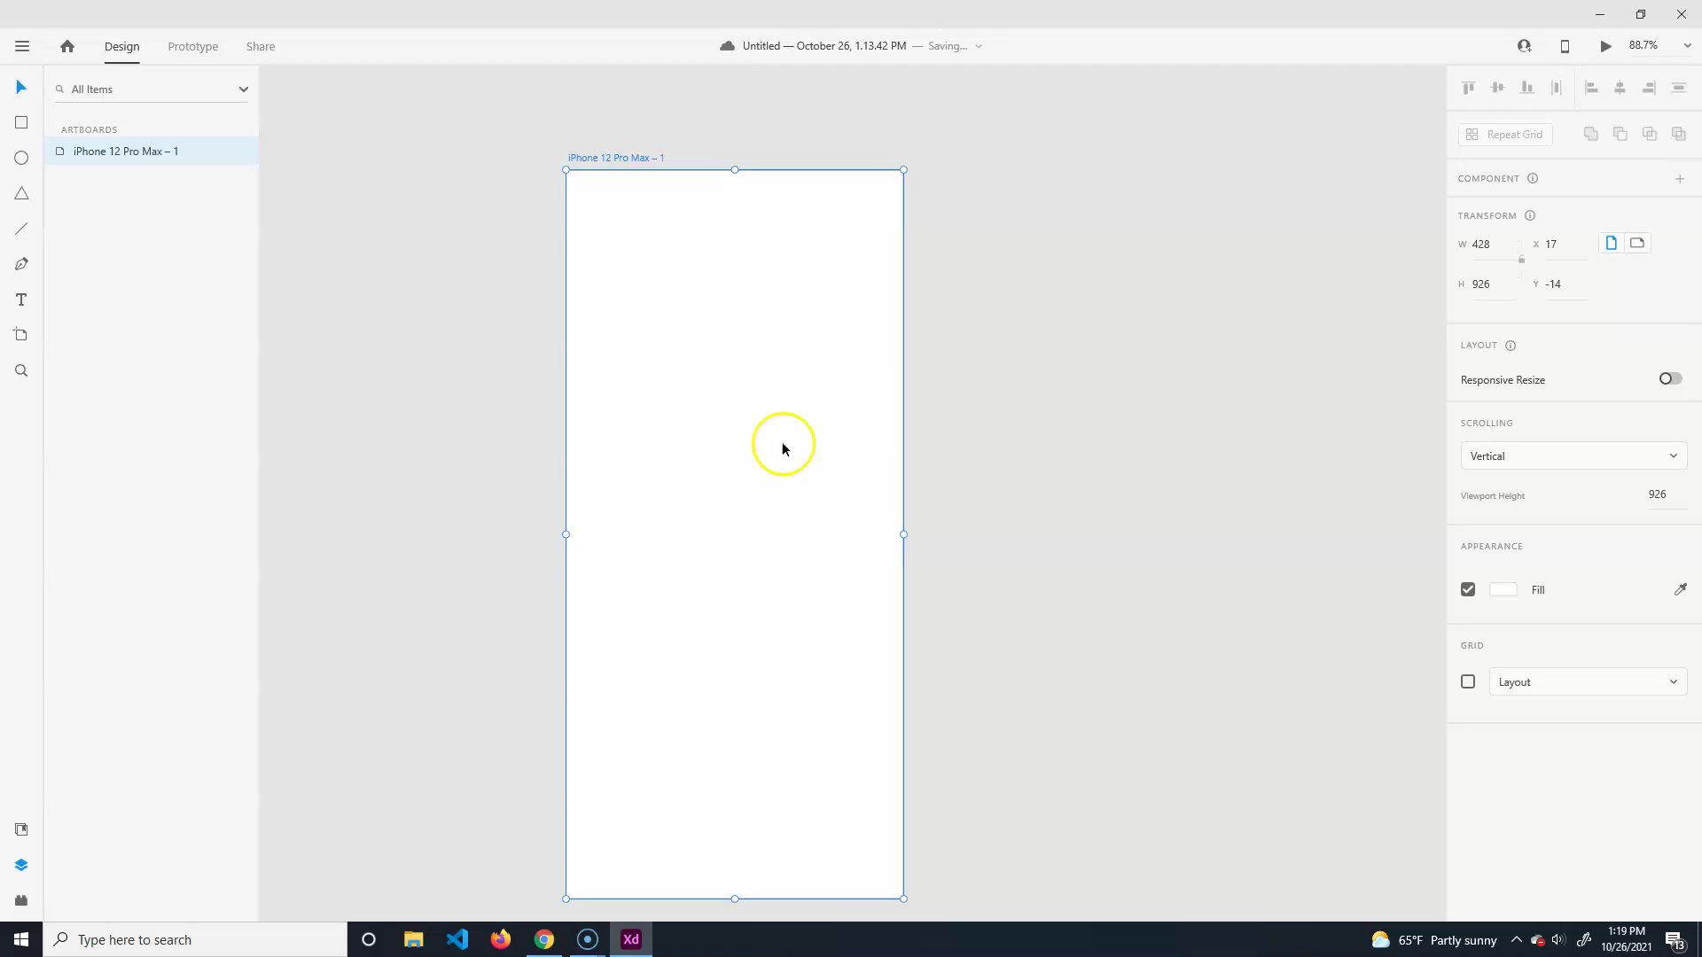
{"action": "scroll", "coordinate": [790, 342], "scroll_direction": "down", "scroll_amount": 1}
{"action": "scroll", "coordinate": [890, 369], "scroll_direction": "right", "scroll_amount": 2}
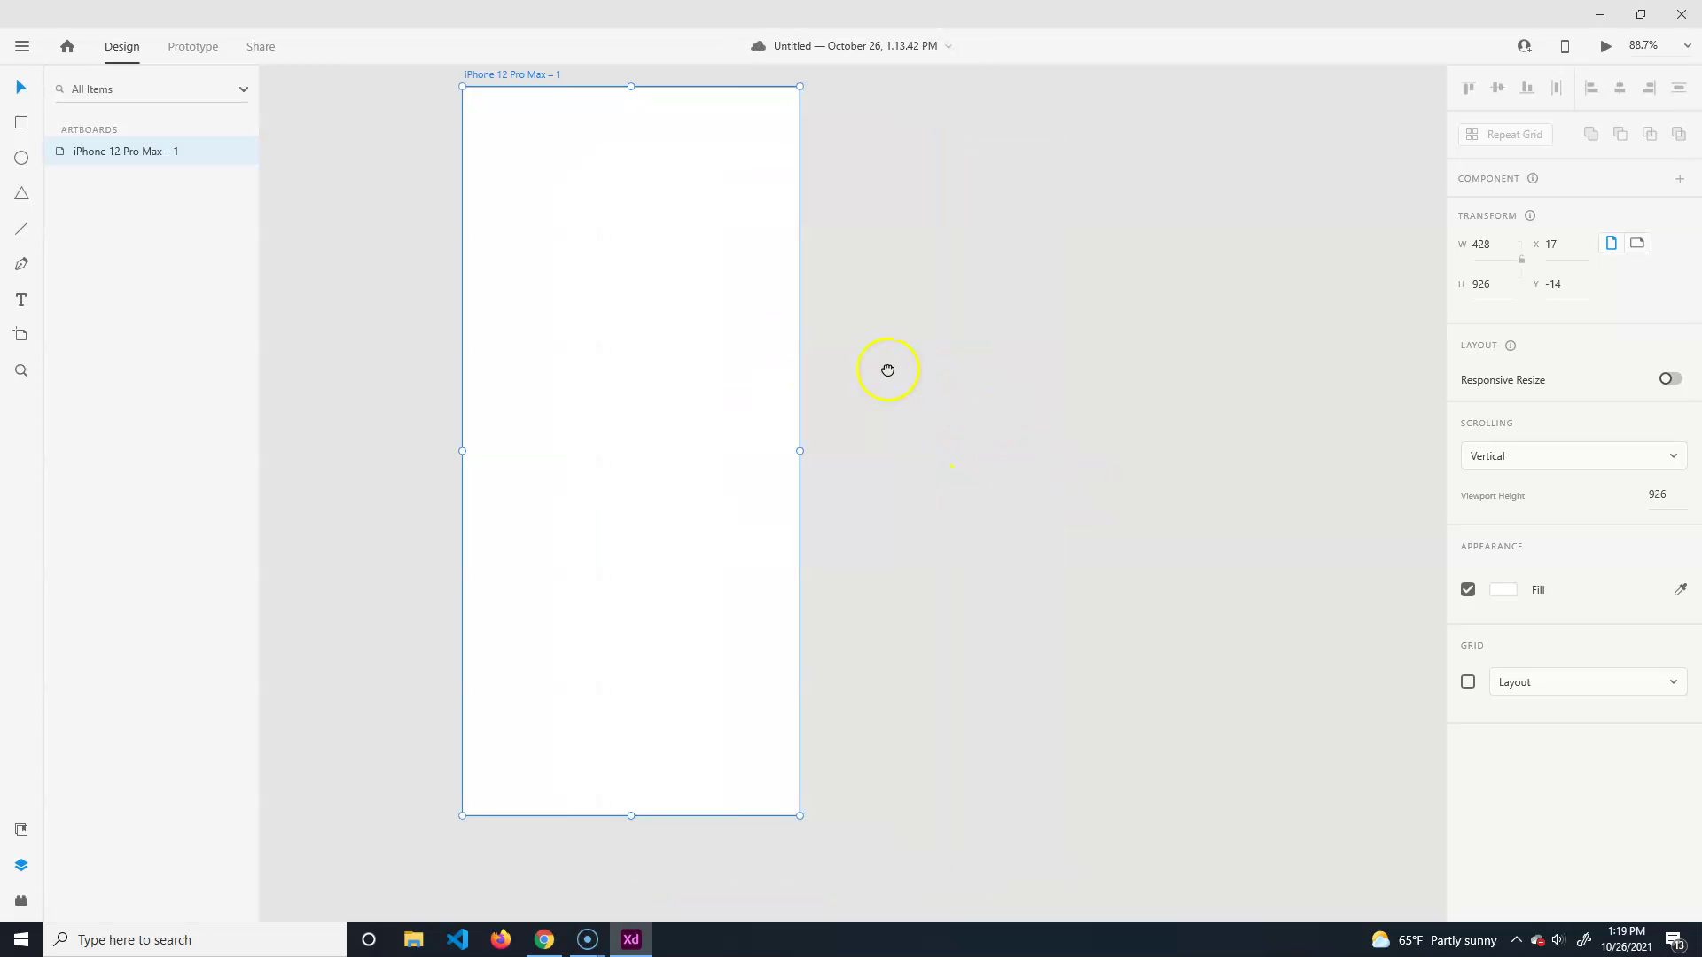
{"action": "scroll", "coordinate": [1060, 414], "scroll_direction": "left", "scroll_amount": 3}
{"action": "scroll", "coordinate": [1026, 403], "scroll_direction": "right", "scroll_amount": 4}
{"action": "scroll", "coordinate": [1039, 441], "scroll_direction": "left", "scroll_amount": 2}
{"action": "left_click_drag", "start_coordinate": [1039, 441], "coordinate": [1166, 431]}
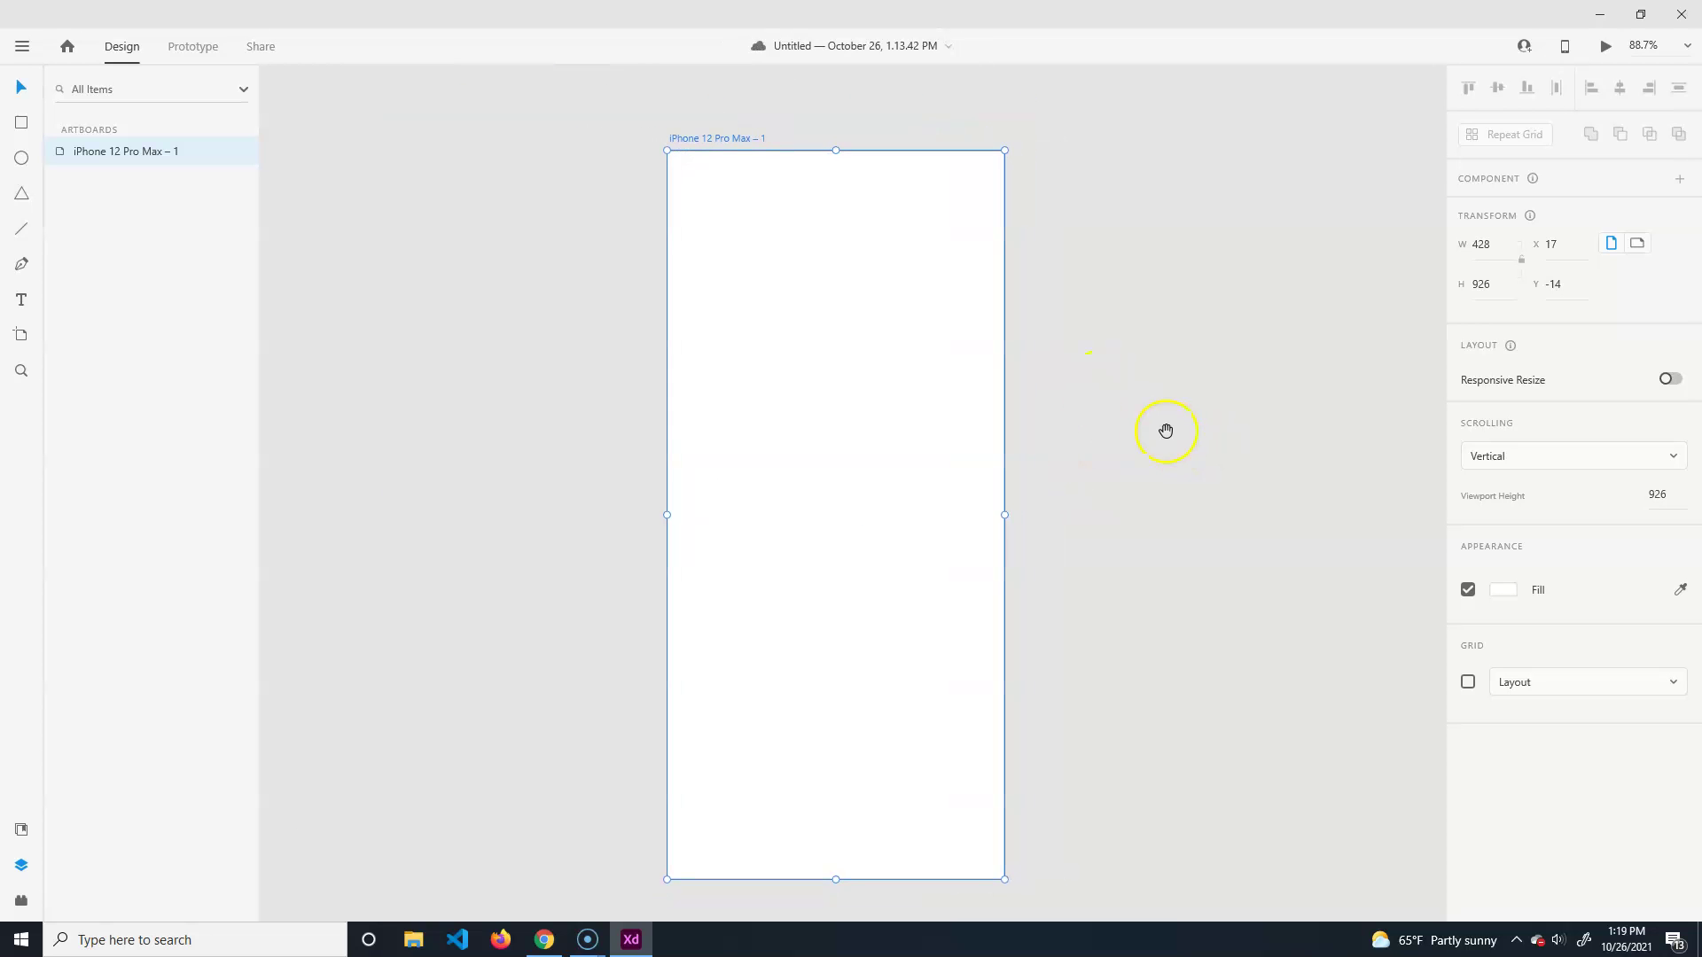
{"action": "scroll", "coordinate": [1137, 457], "scroll_direction": "right", "scroll_amount": 3}
{"action": "scroll", "coordinate": [927, 396], "scroll_direction": "up", "scroll_amount": 1}
{"action": "scroll", "coordinate": [1003, 429], "scroll_direction": "down", "scroll_amount": 1}
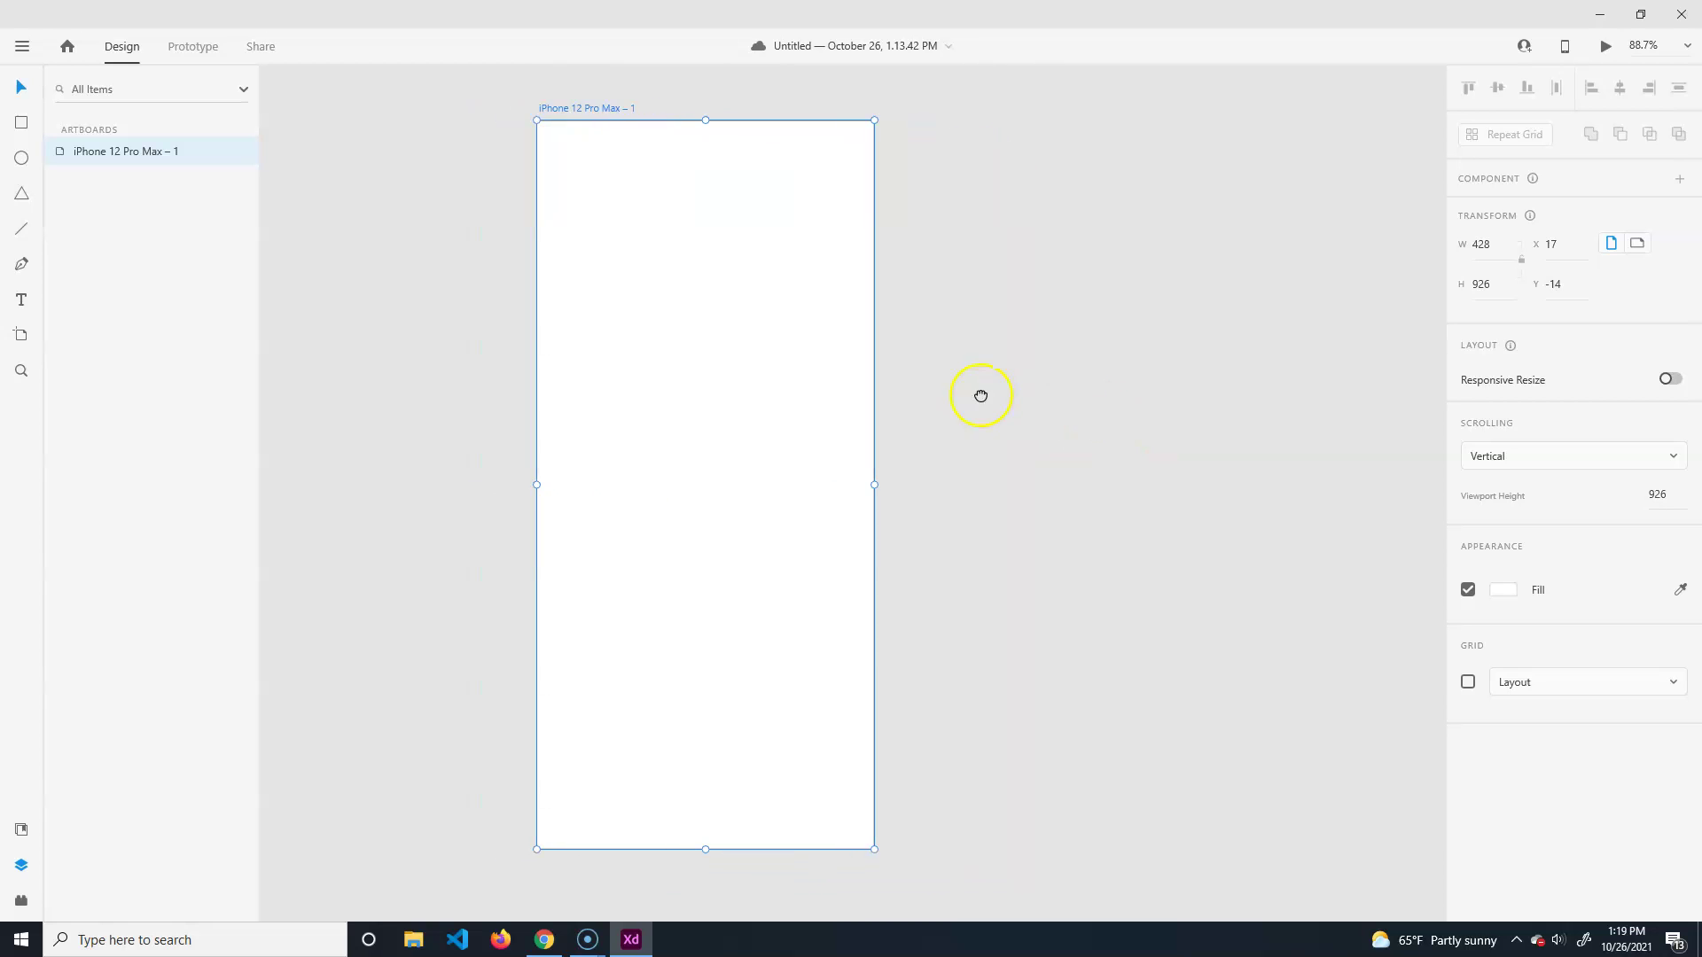
{"action": "scroll", "coordinate": [981, 391], "scroll_direction": "left", "scroll_amount": 1}
{"action": "scroll", "coordinate": [991, 388], "scroll_direction": "right", "scroll_amount": 2}
{"action": "scroll", "coordinate": [961, 399], "scroll_direction": "left", "scroll_amount": 1}
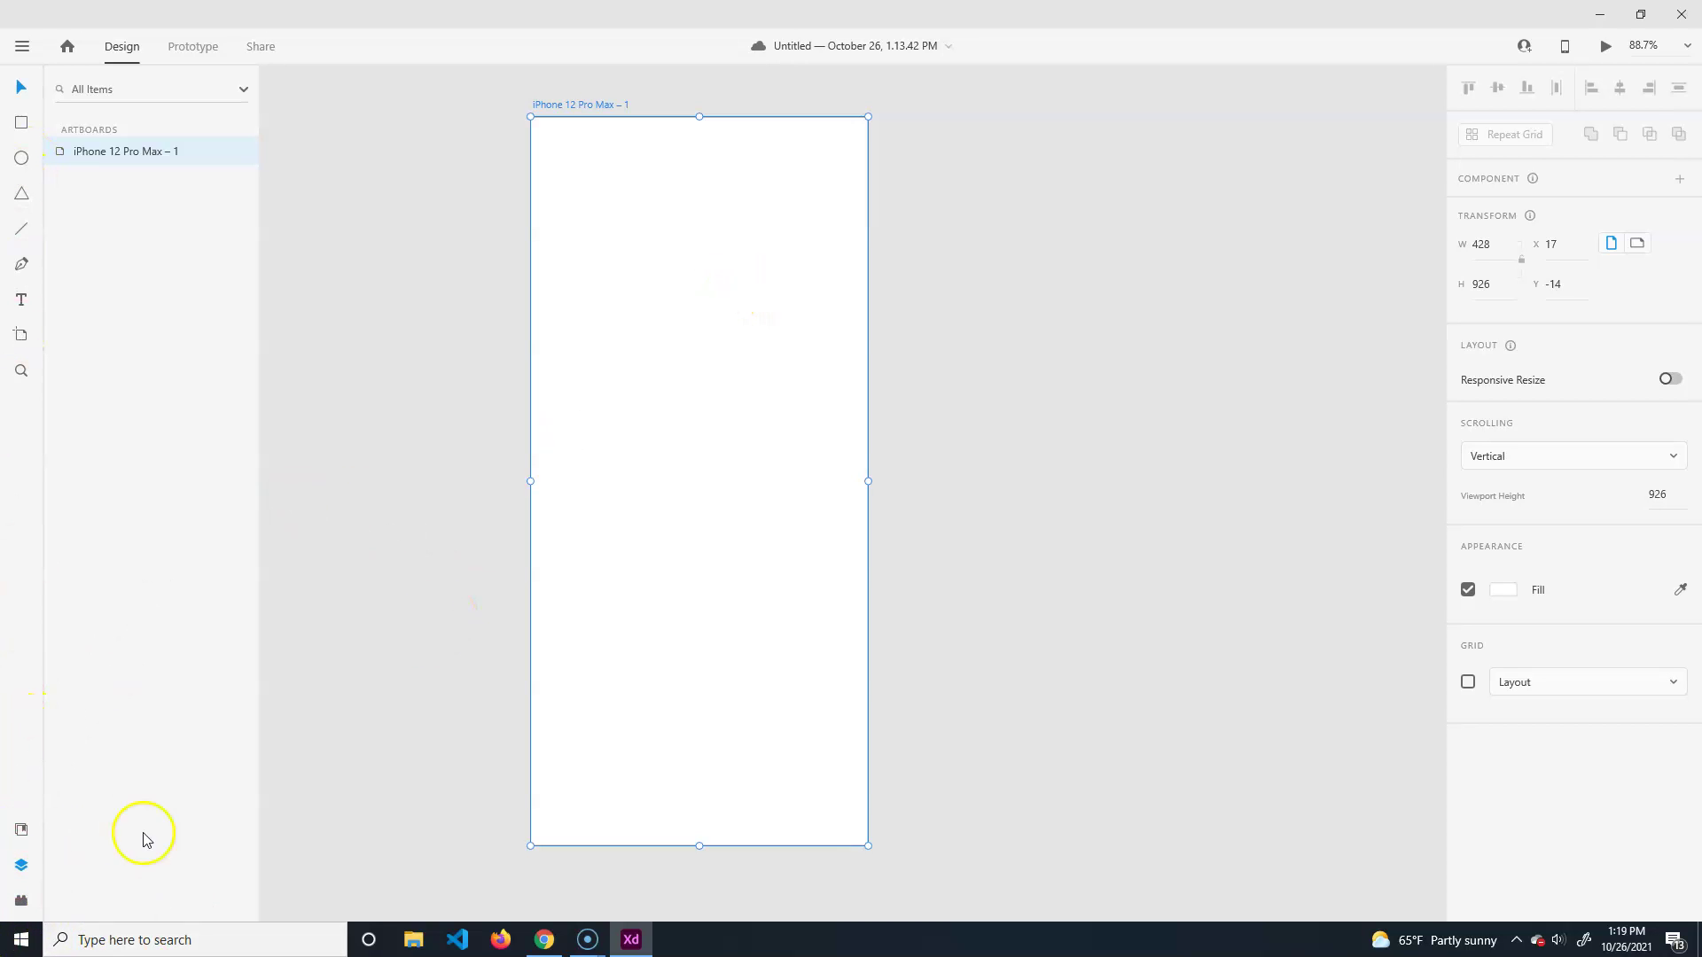
Step: Show the Document Assets panel with its empty Colors, Character Styles and Components sections
{"action": "left_click", "coordinate": [22, 830]}
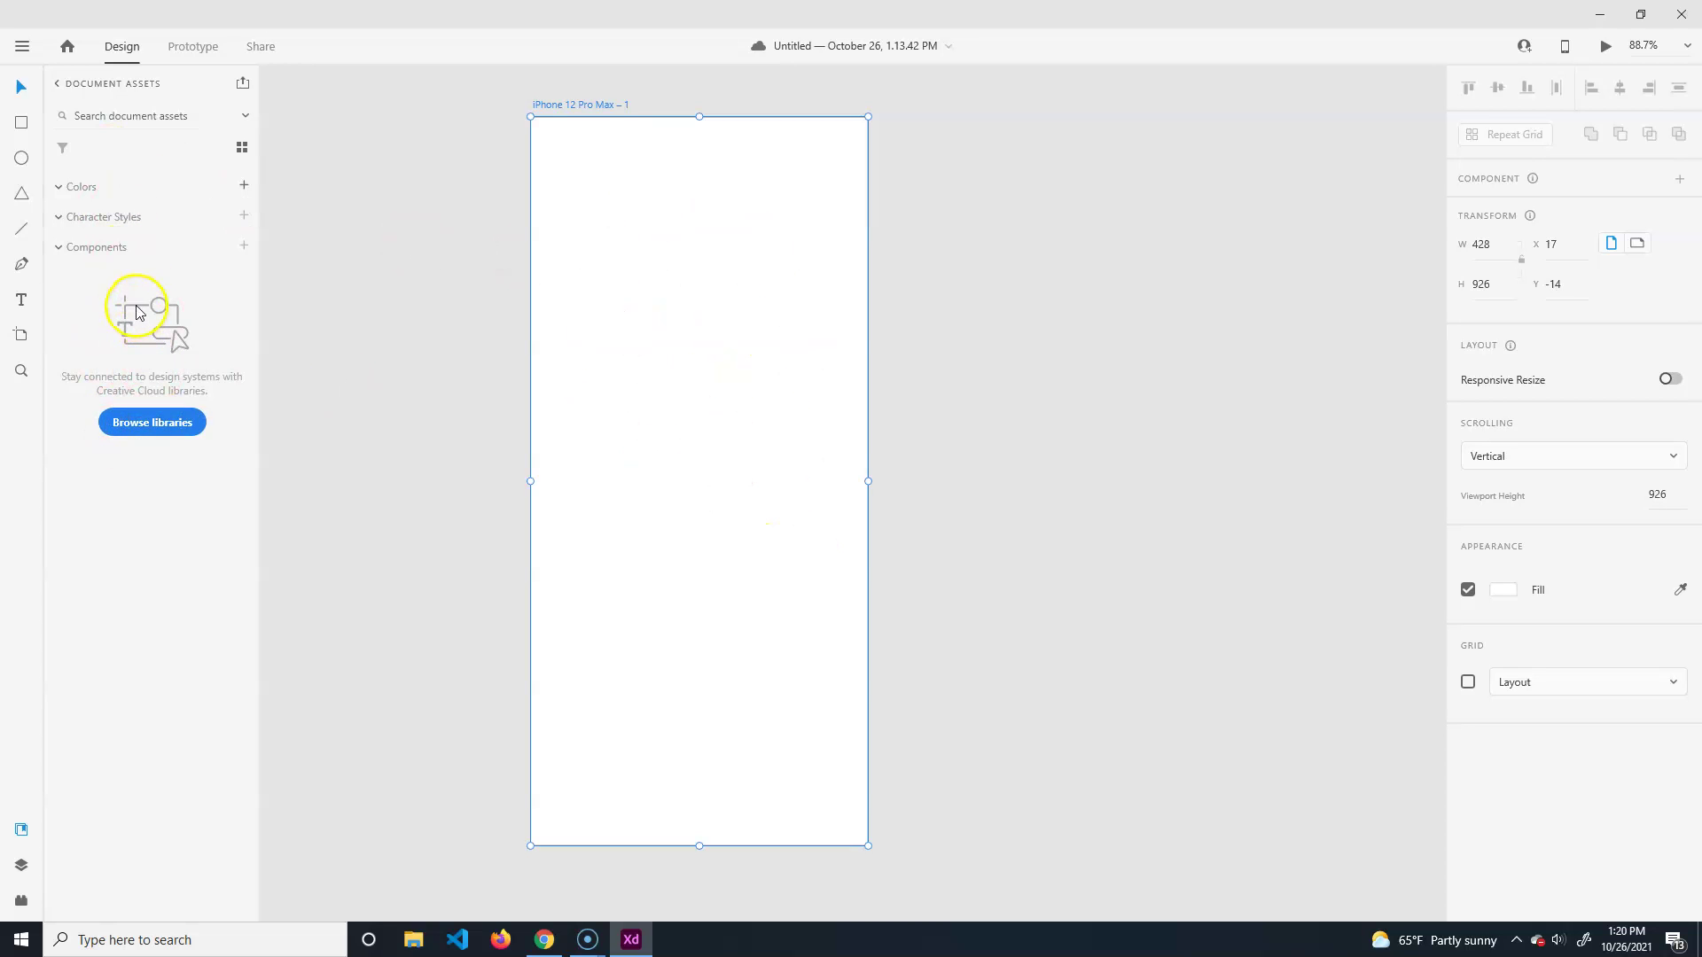
Step: In Layers, duplicate the artboard with Ctrl+D and inspect iPhone 12 Pro Max – 1 and – 2
{"action": "left_click", "coordinate": [22, 865]}
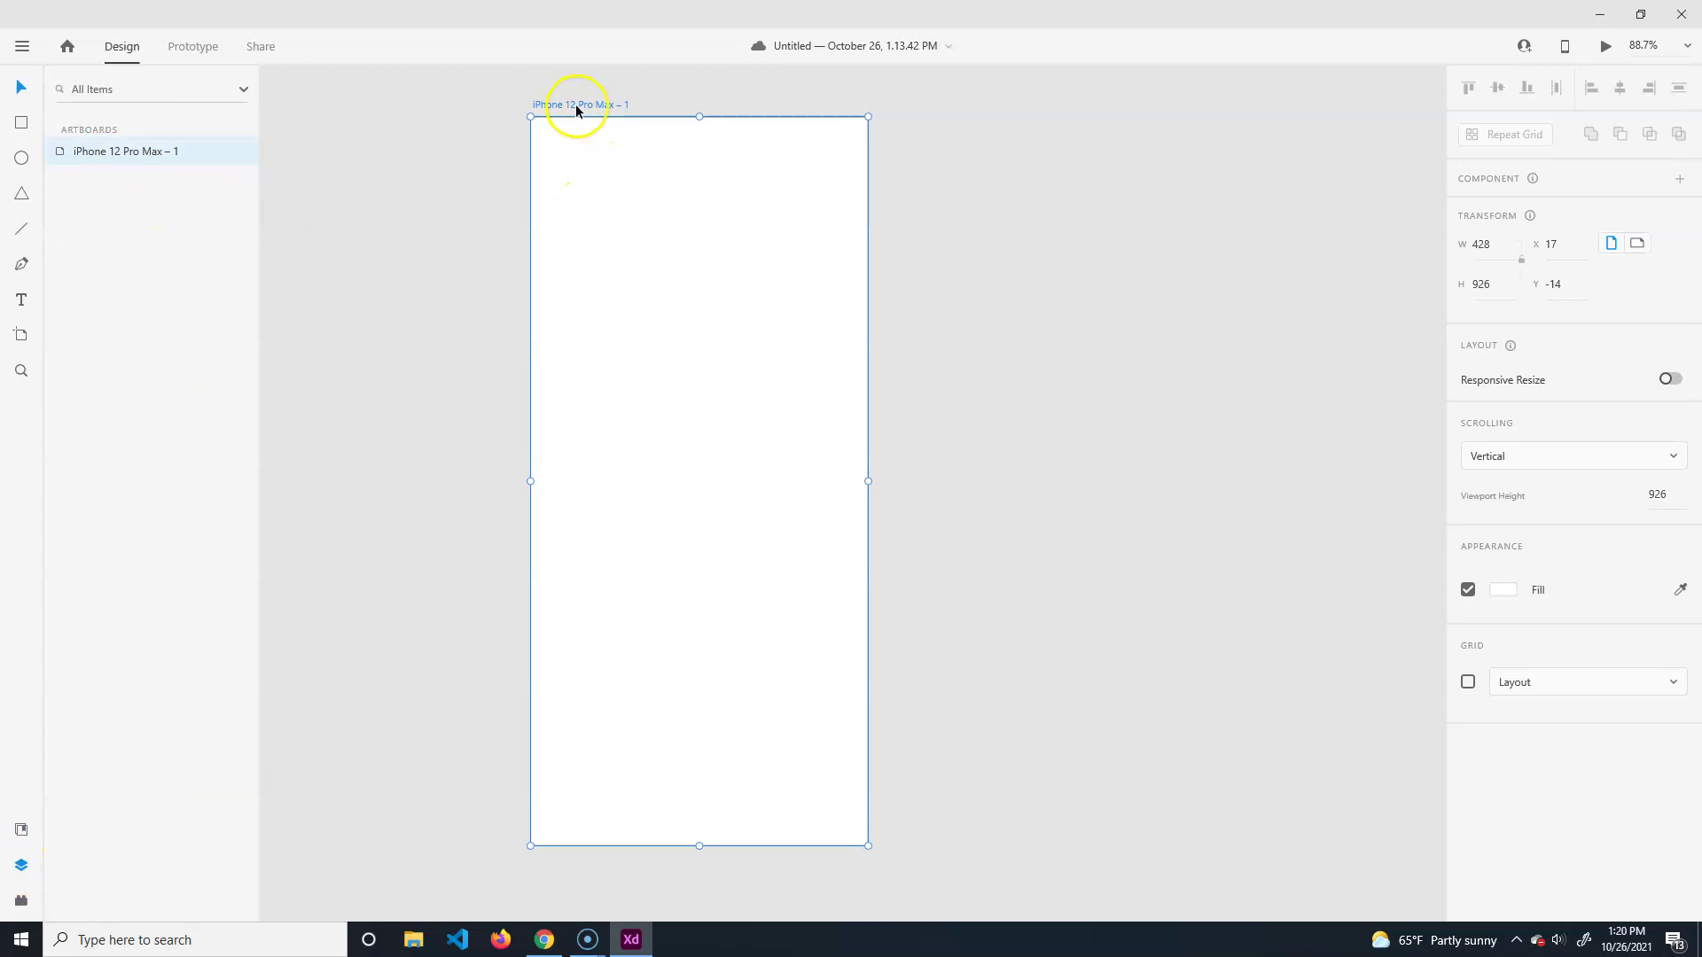
{"action": "key", "text": "ctrl+d"}
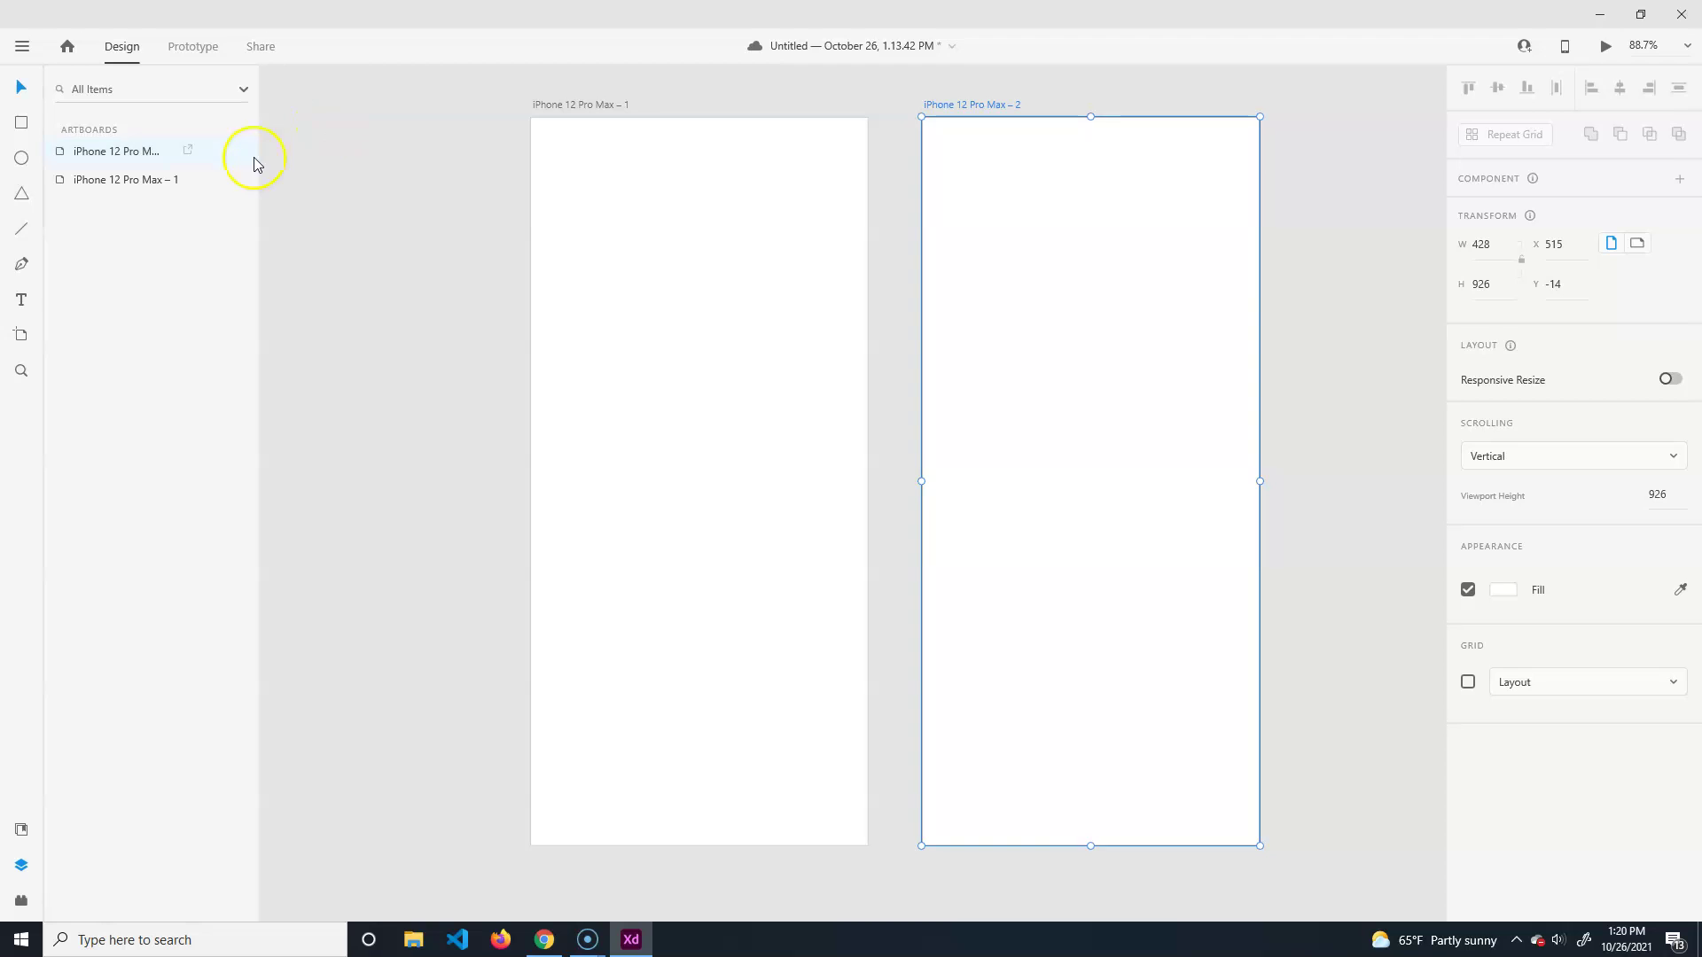
{"action": "left_click", "coordinate": [158, 186]}
{"action": "left_click", "coordinate": [62, 152]}
{"action": "left_click", "coordinate": [58, 181]}
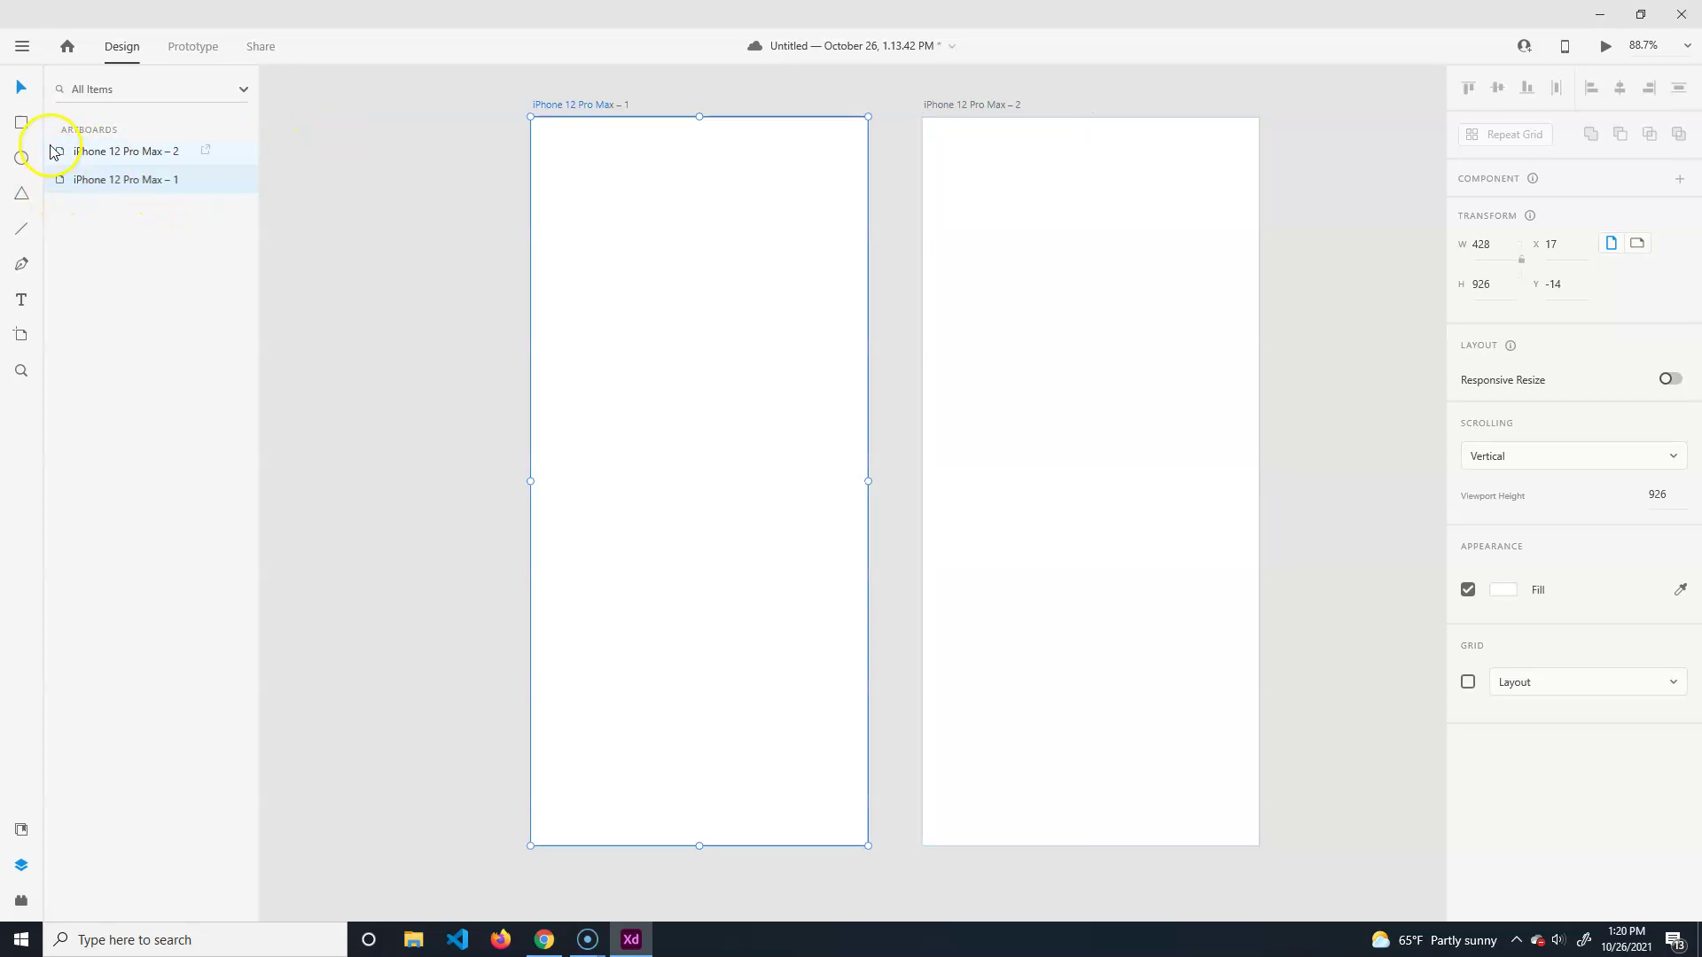
{"action": "left_click", "coordinate": [59, 152]}
{"action": "left_click", "coordinate": [62, 181]}
{"action": "double_click", "coordinate": [64, 153]}
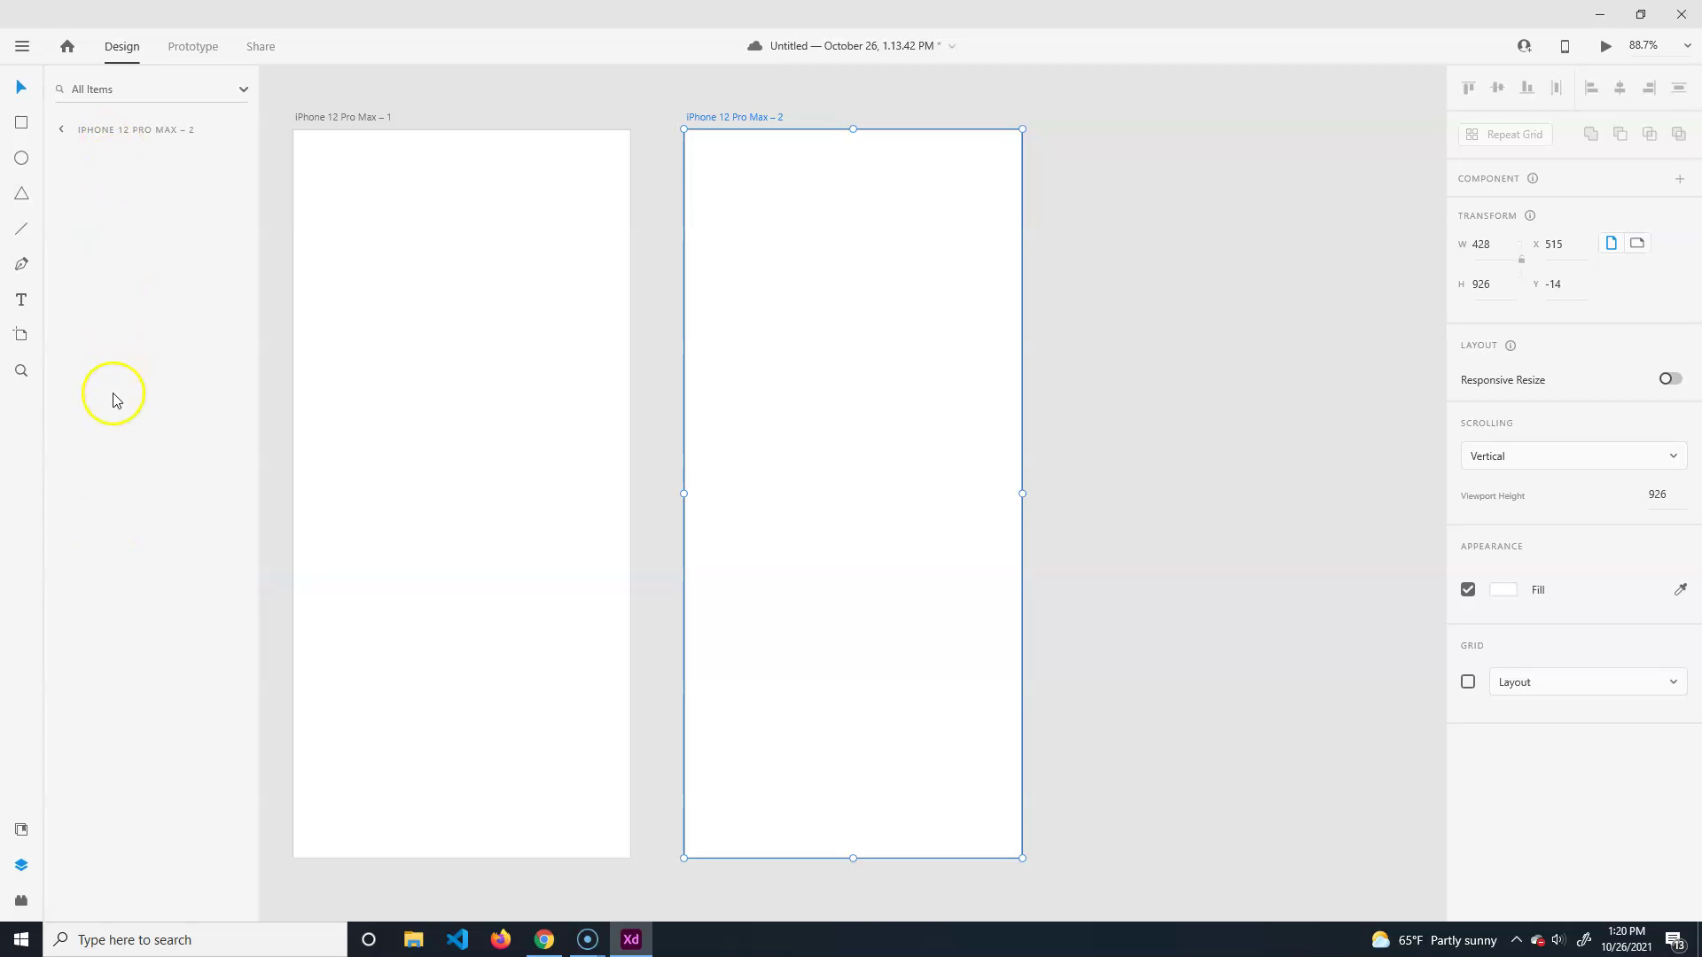
{"action": "left_click", "coordinate": [61, 129]}
{"action": "double_click", "coordinate": [61, 178]}
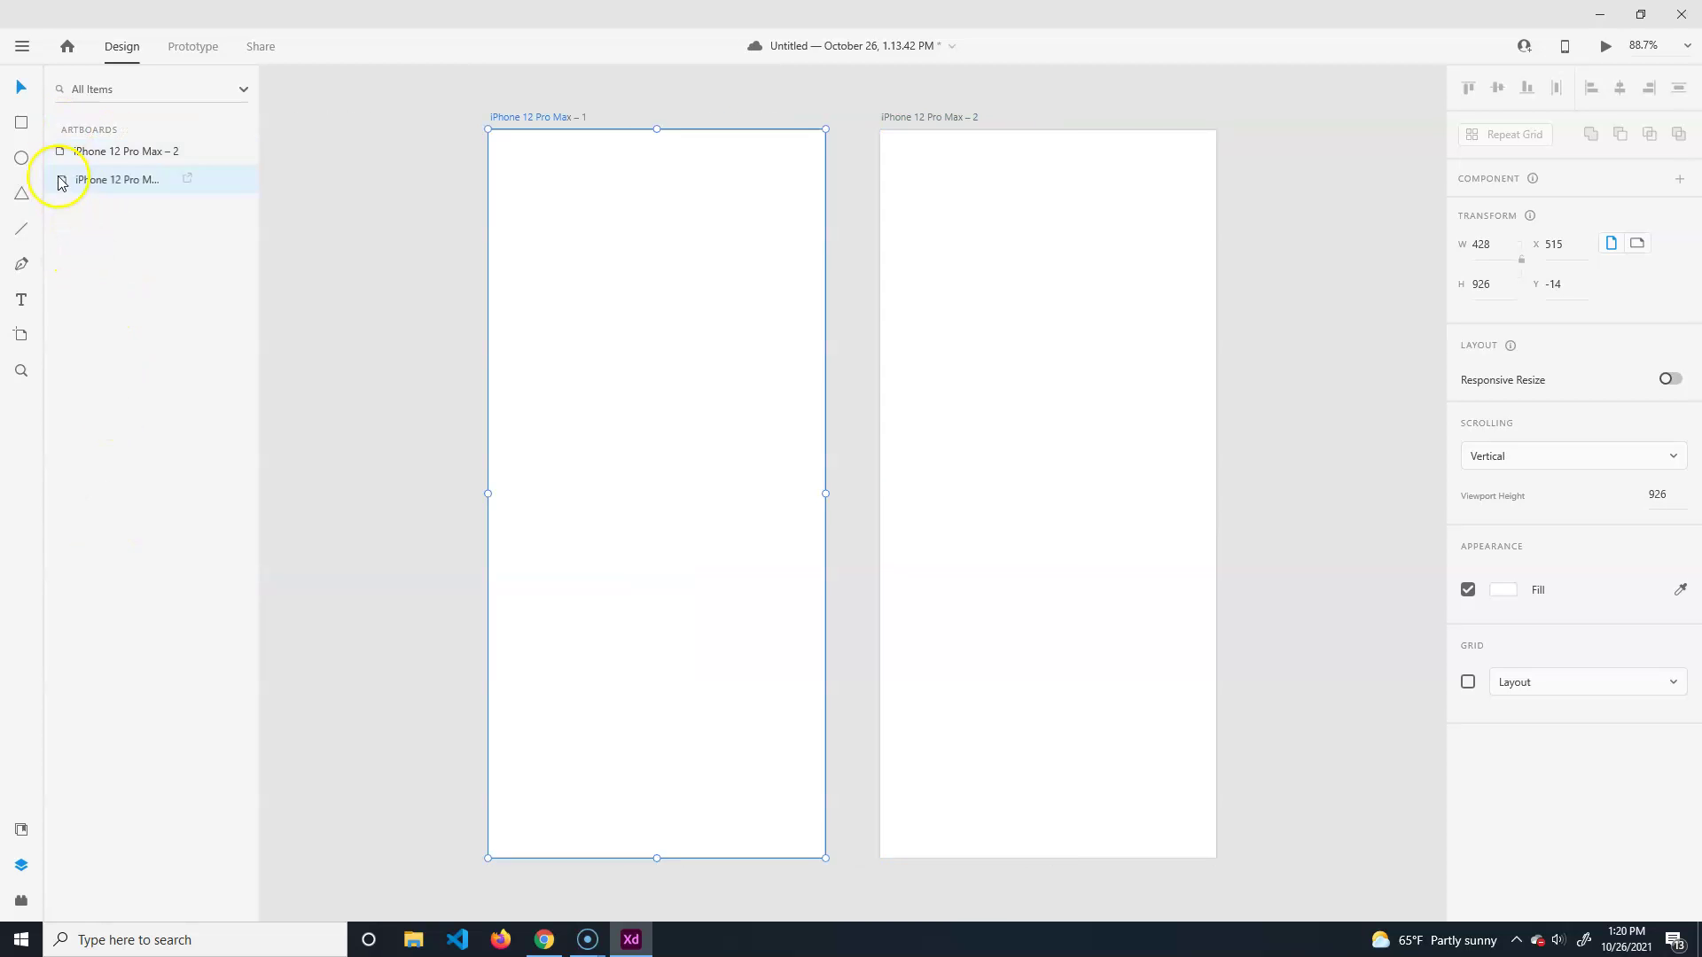
Step: Draw a tall test rectangle on iPhone 12 Pro Max – 1, then delete its Rectangle 1 layer
{"action": "left_click", "coordinate": [21, 122]}
{"action": "mouse_move", "coordinate": [752, 268]}
{"action": "left_mouse_down"}
{"action": "mouse_move", "coordinate": [870, 505]}
{"action": "mouse_move", "coordinate": [913, 554]}
{"action": "left_mouse_up"}
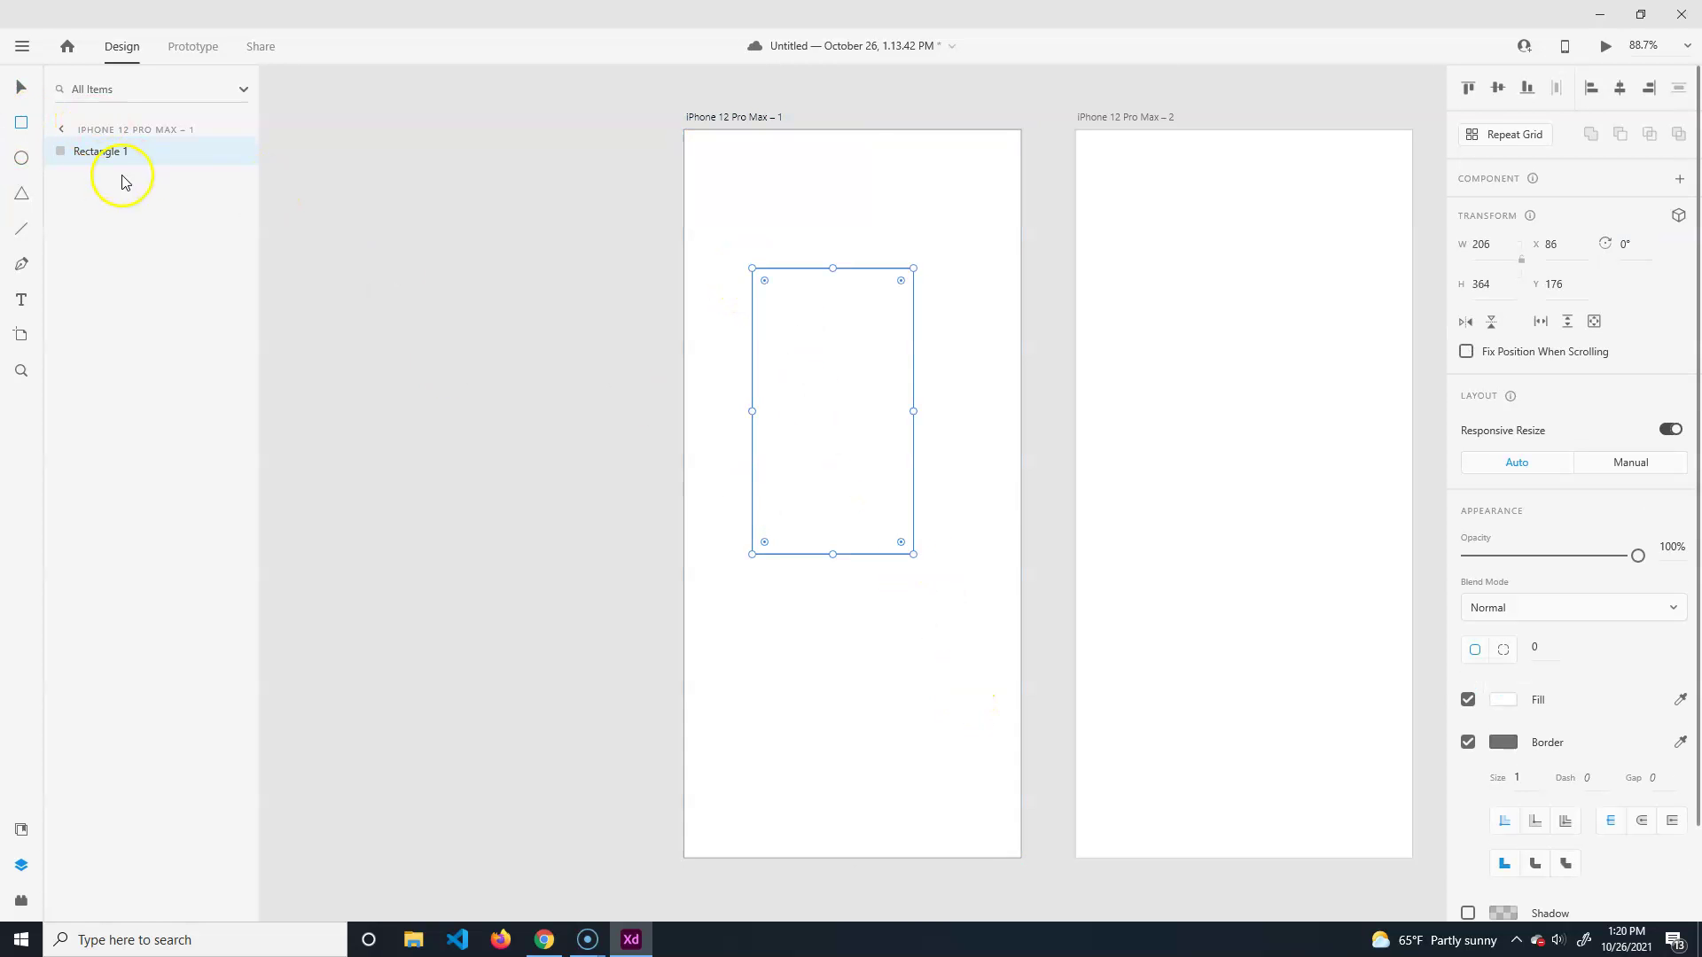
{"action": "left_click", "coordinate": [61, 131]}
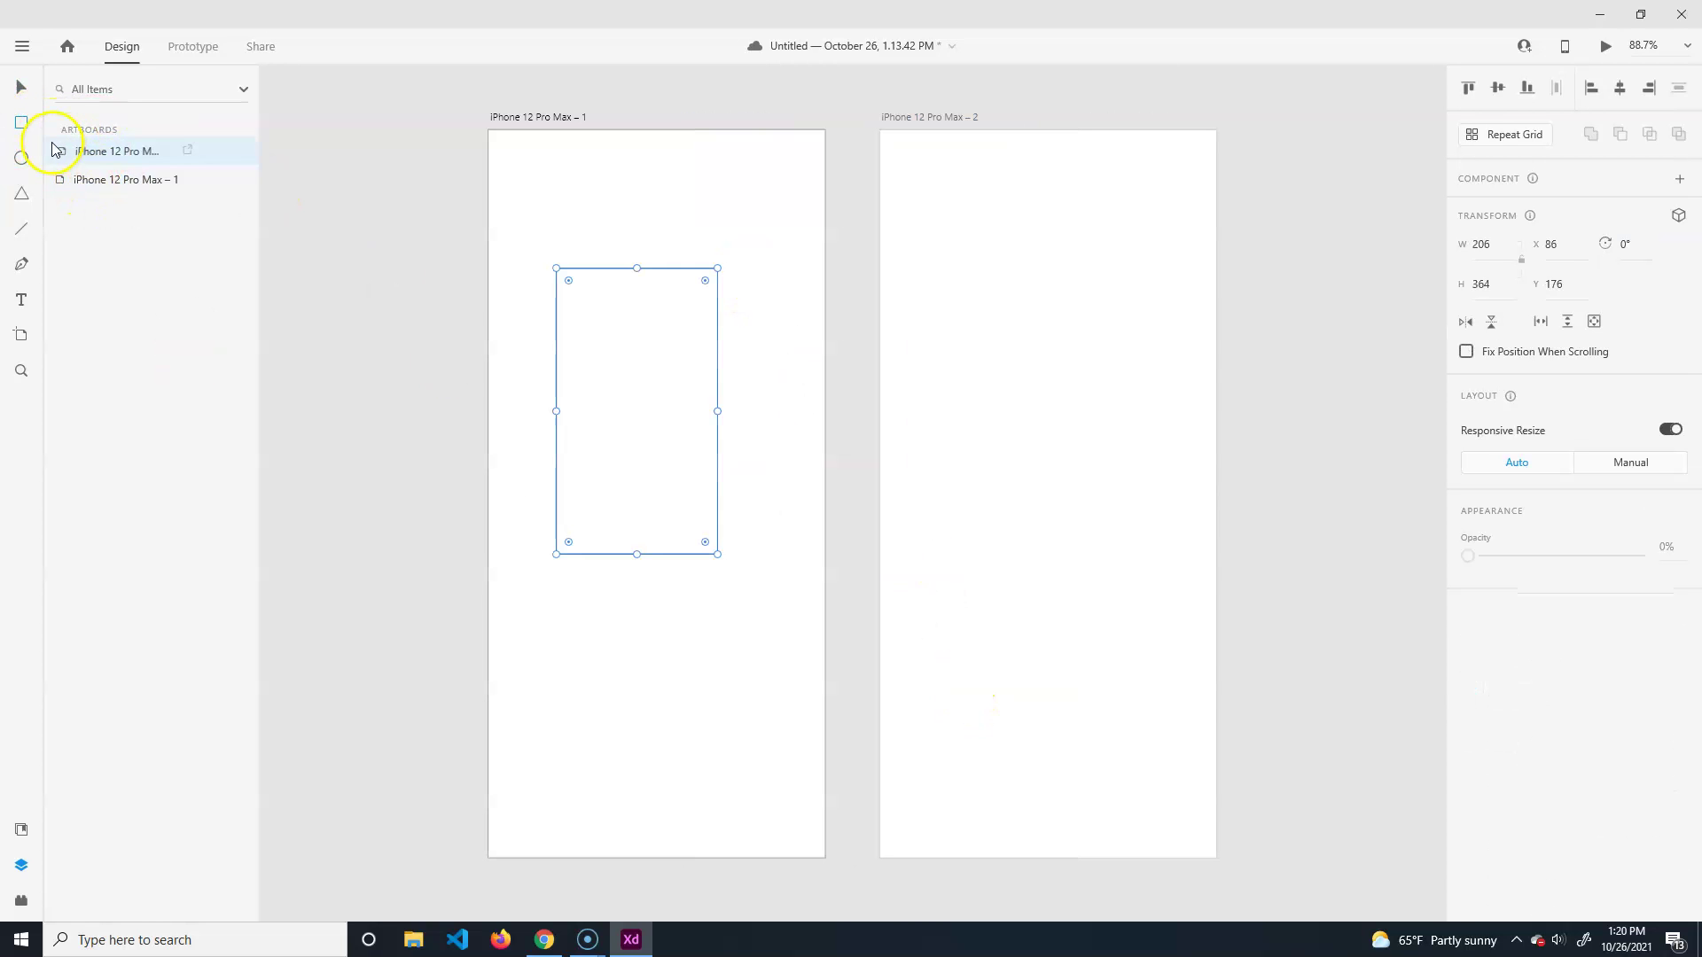
{"action": "double_click", "coordinate": [59, 151]}
{"action": "left_click", "coordinate": [61, 130]}
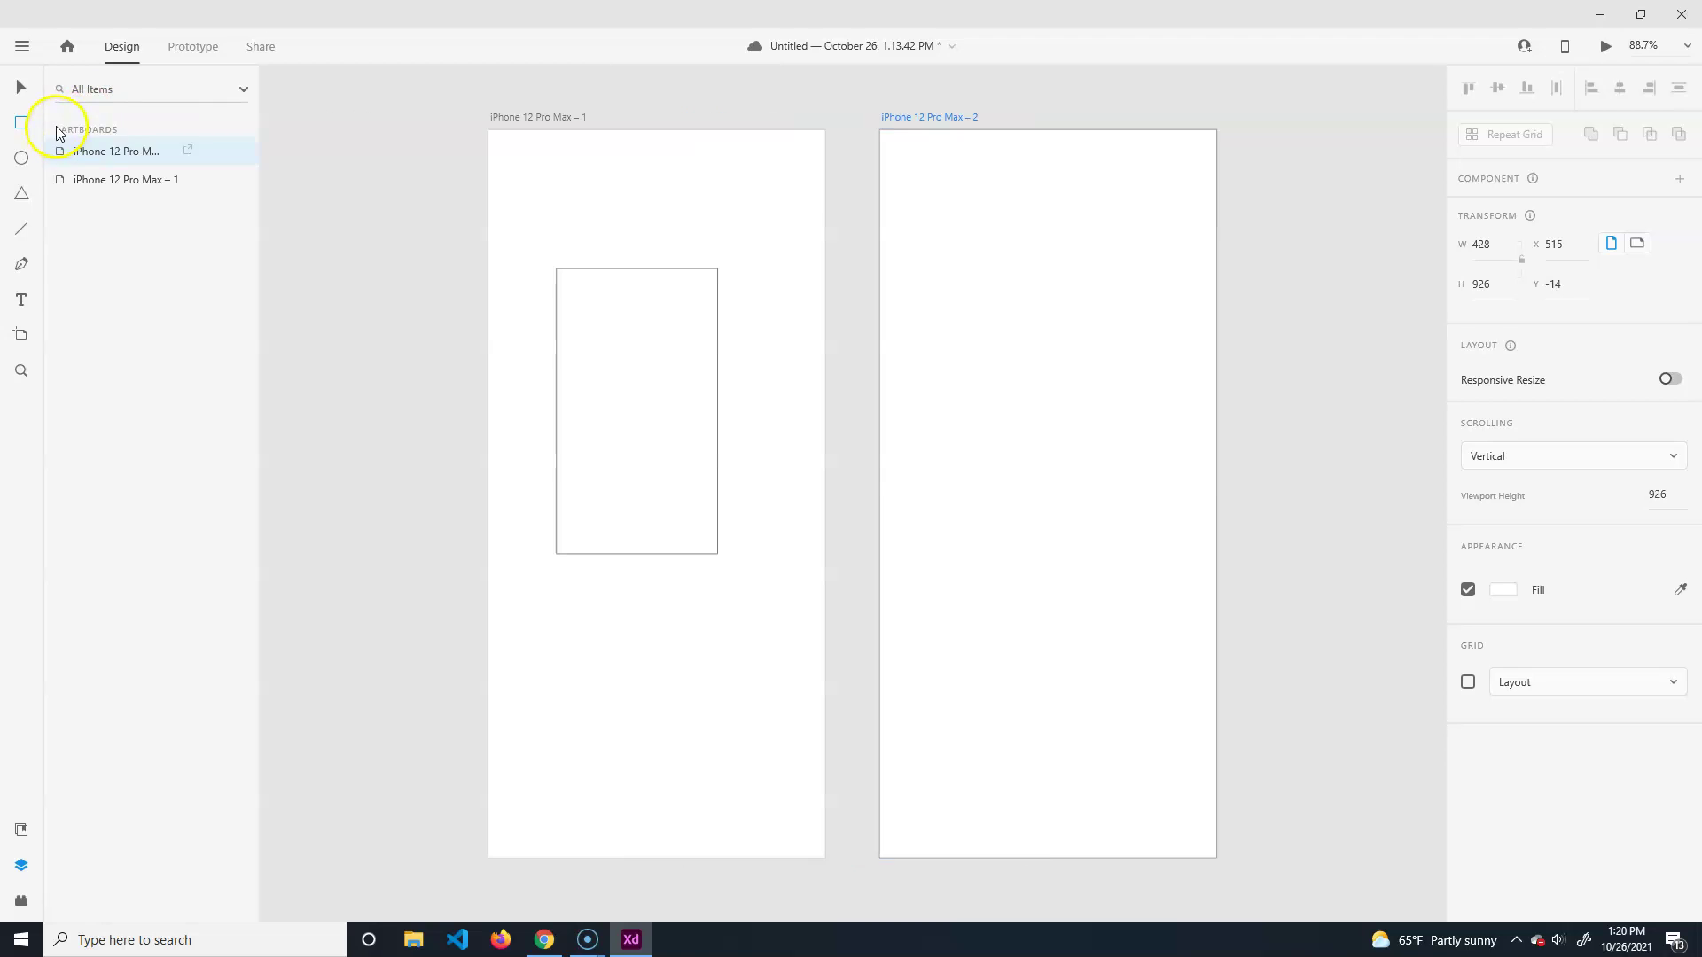
{"action": "double_click", "coordinate": [59, 178]}
{"action": "left_click", "coordinate": [111, 153]}
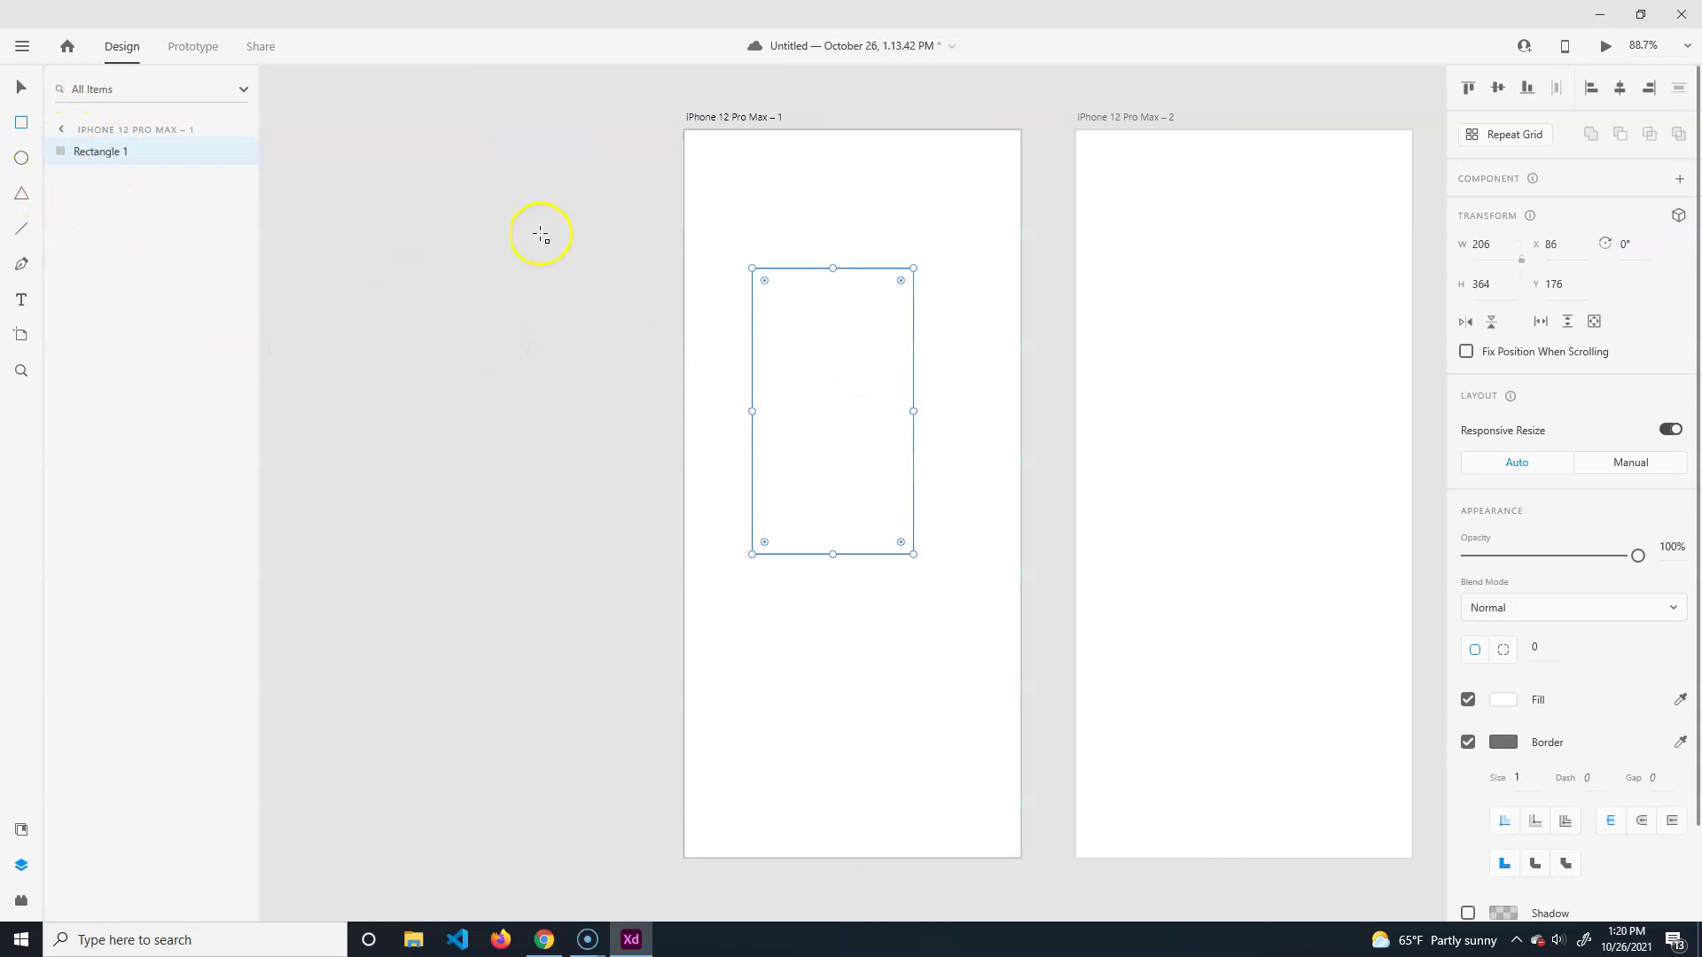
{"action": "key", "text": "Delete"}
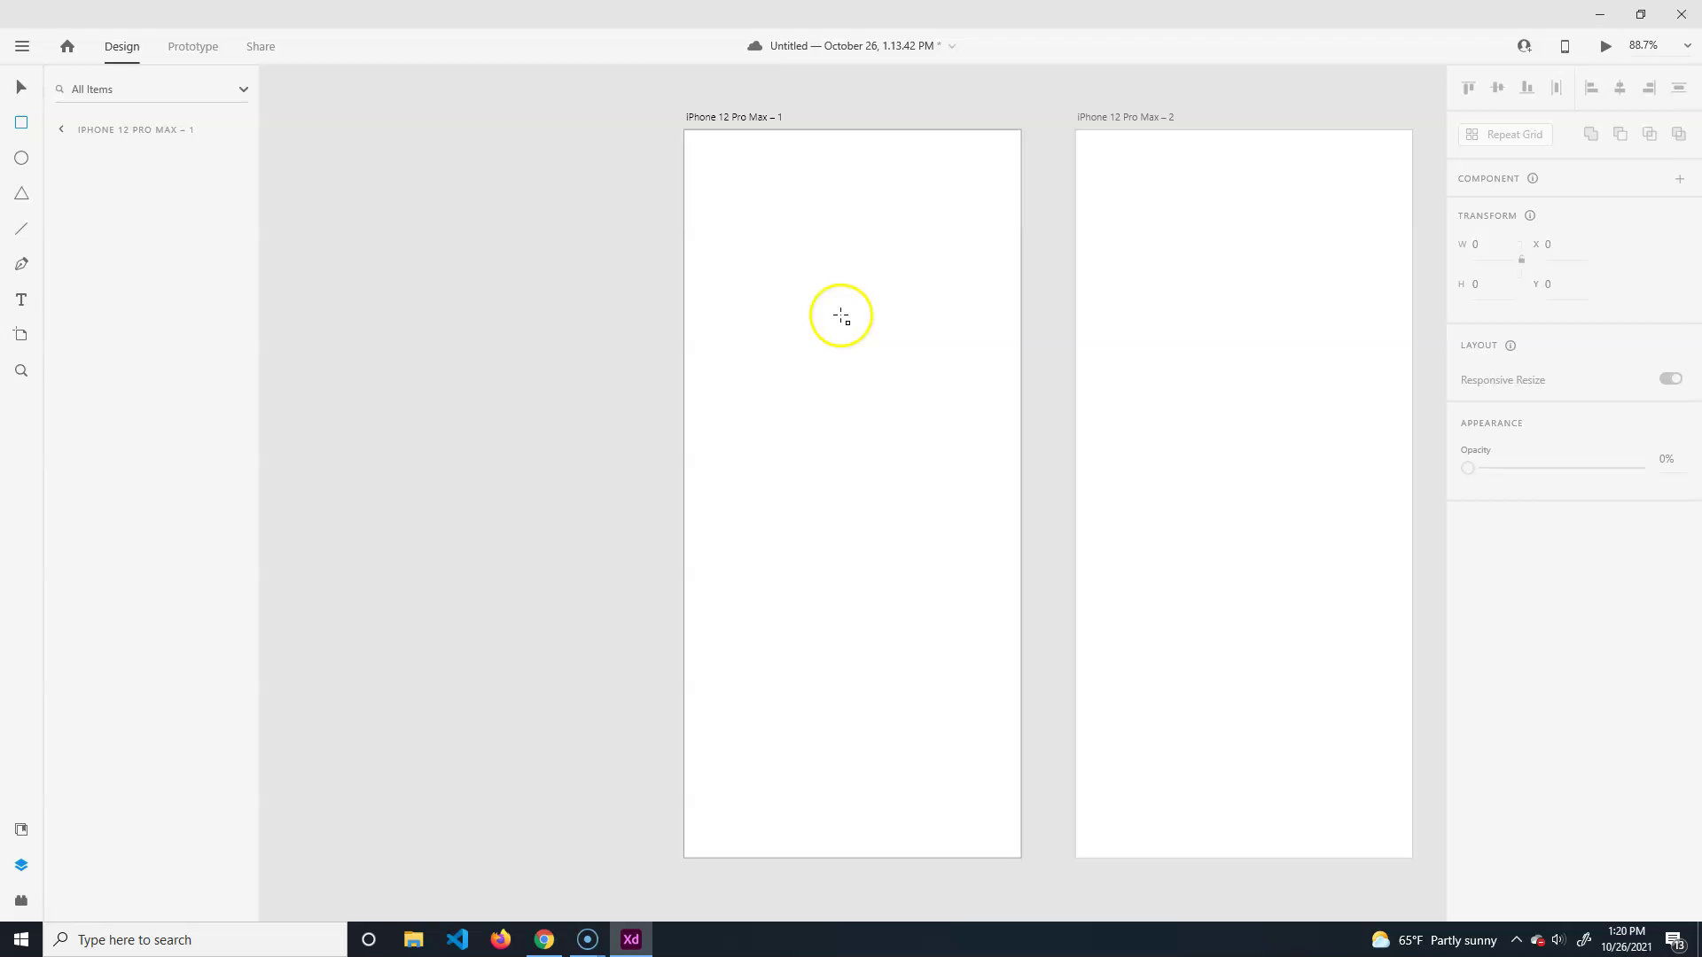
{"action": "left_click", "coordinate": [61, 129]}
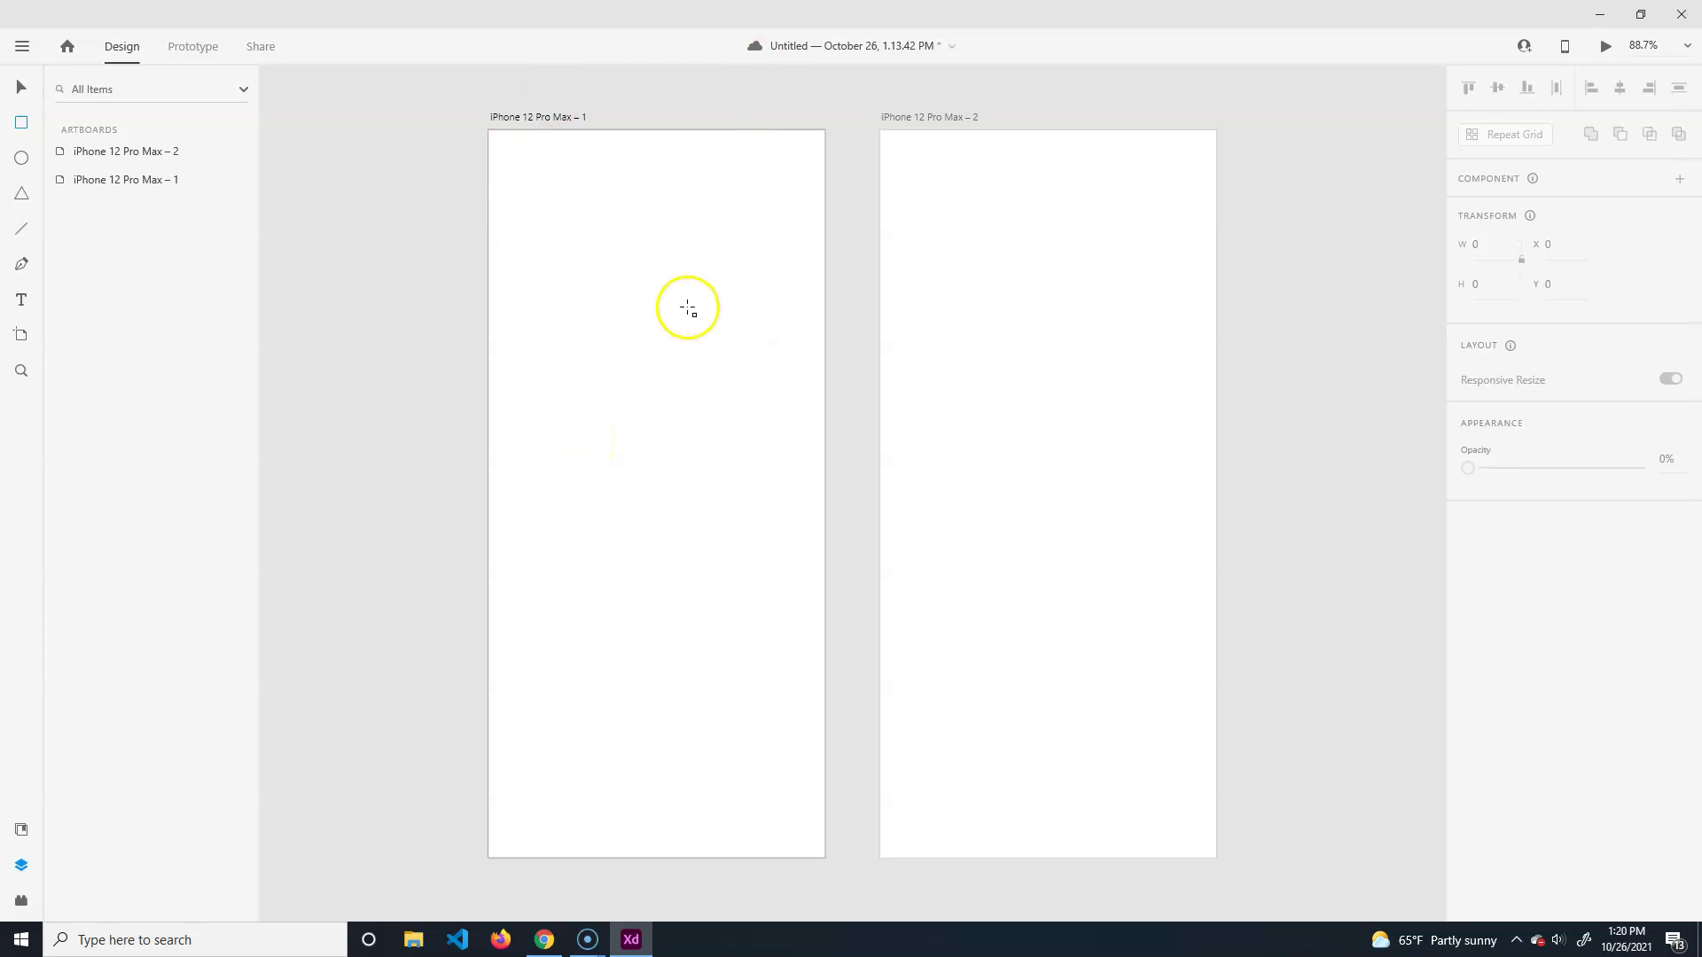
Step: Show the Plugins panel, which is empty and offers to discover plugins
{"action": "left_click", "coordinate": [21, 900]}
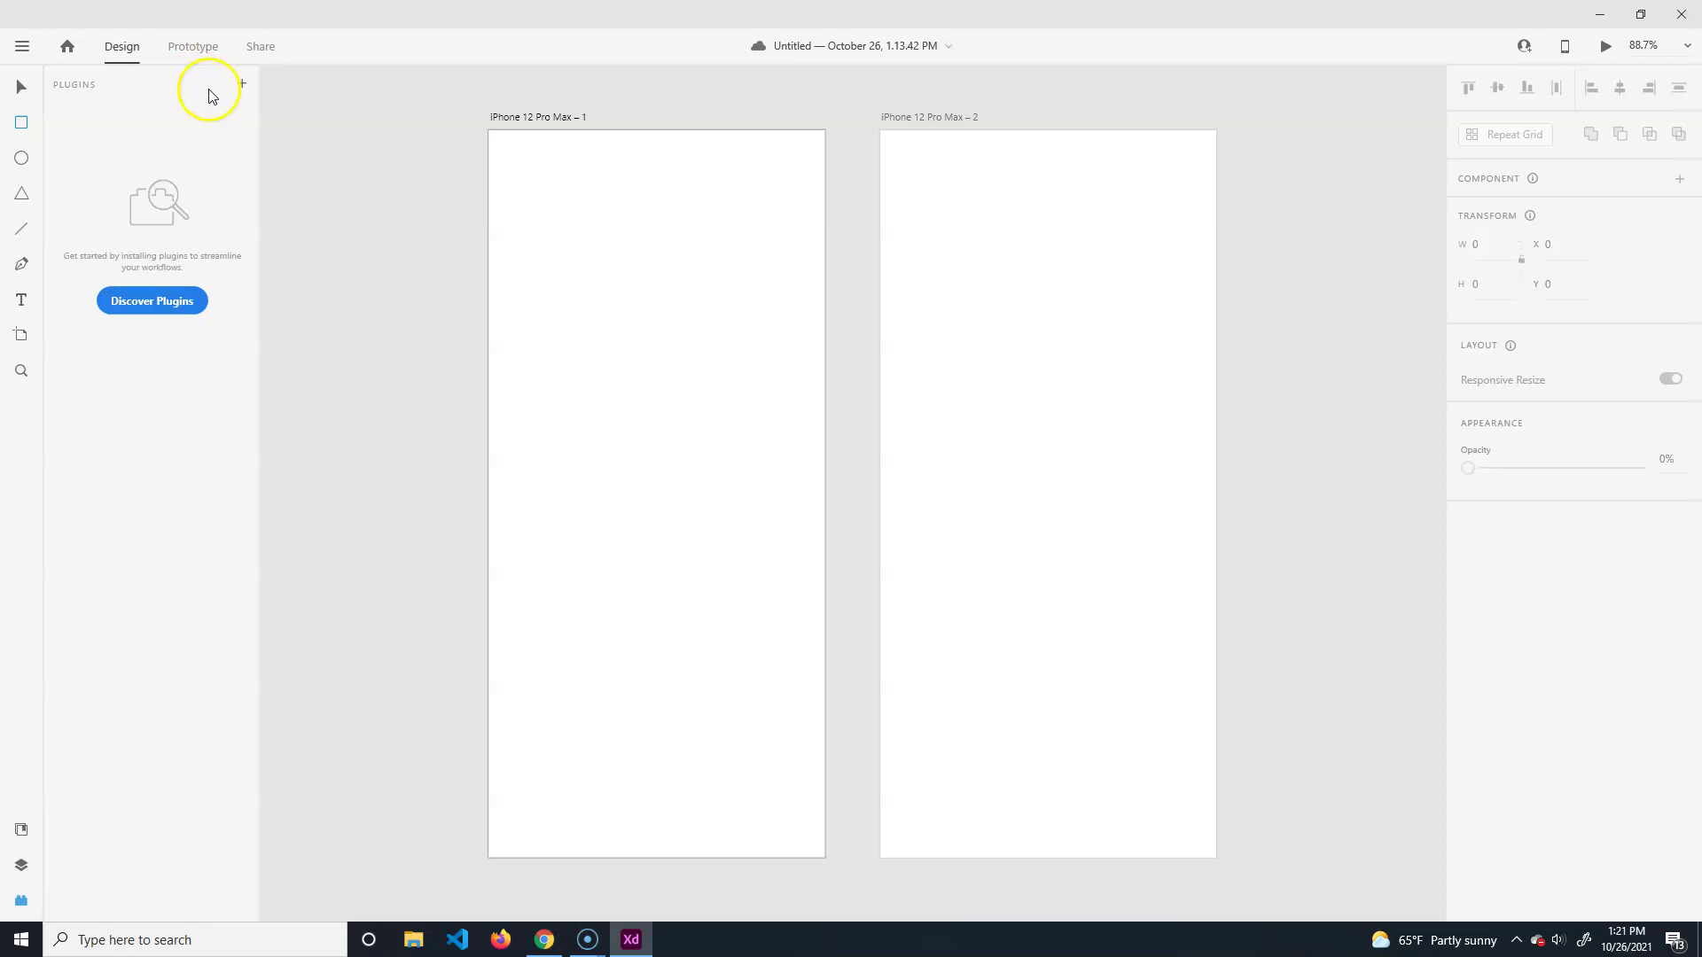
Step: Delete the iPhone 12 Pro Max – 2 artboard and recentre the view on iPhone 12 Pro Max – 1
{"action": "left_click", "coordinate": [21, 862]}
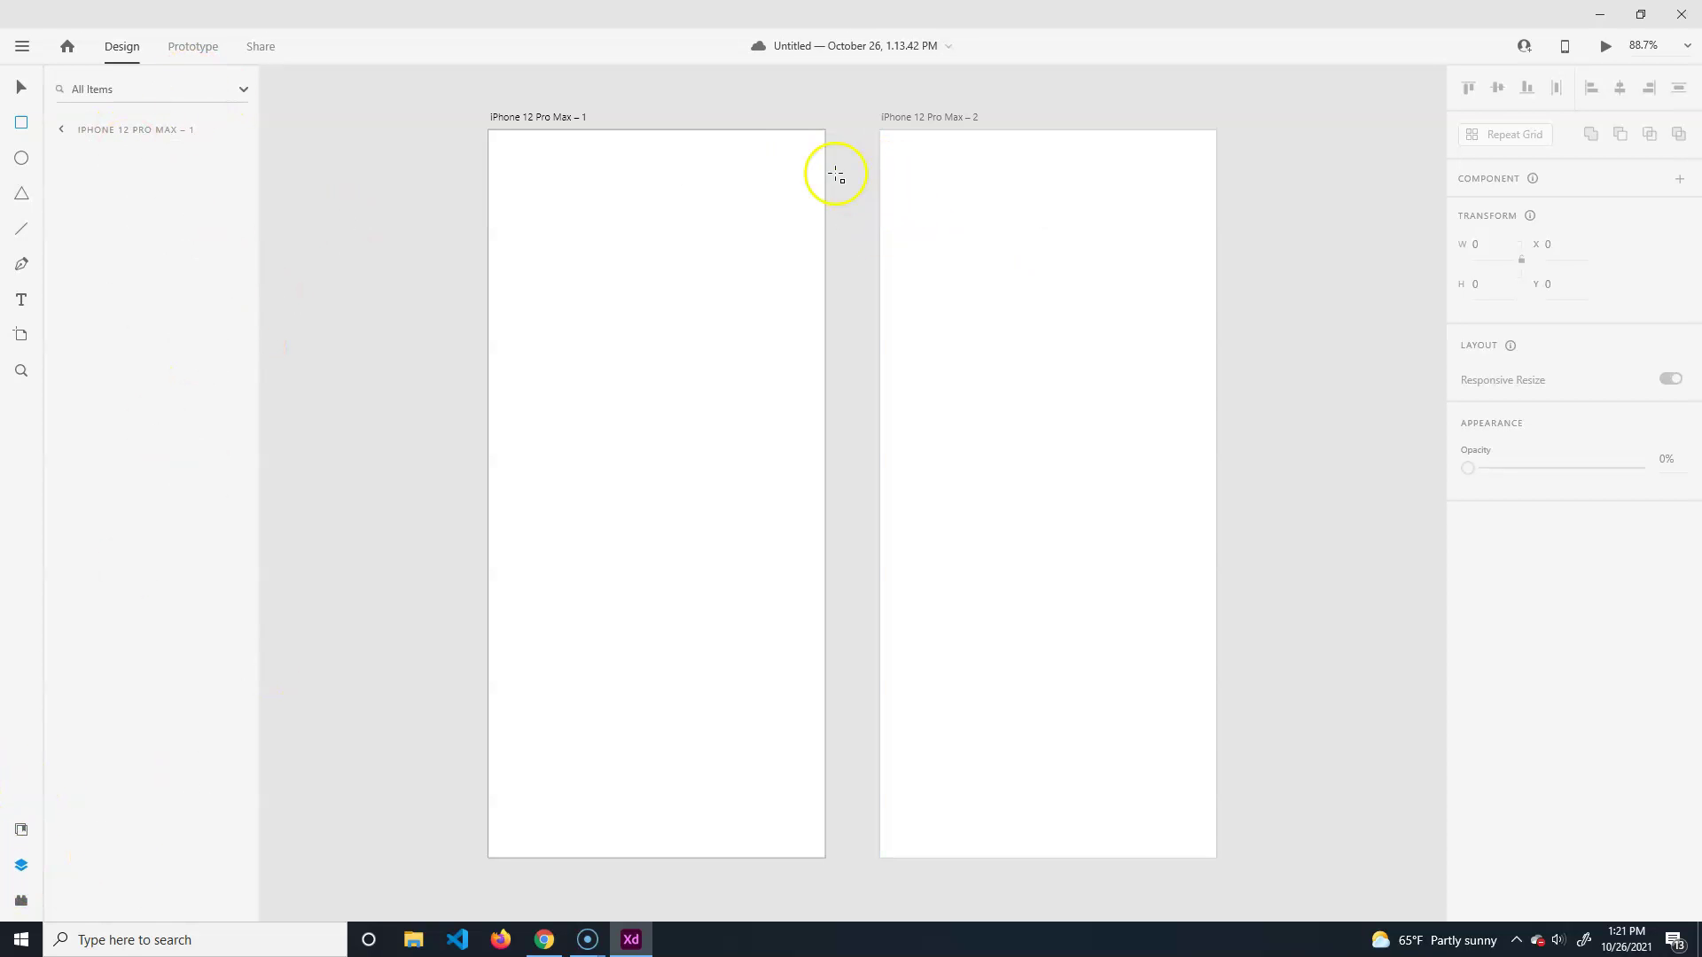
{"action": "left_click", "coordinate": [931, 116]}
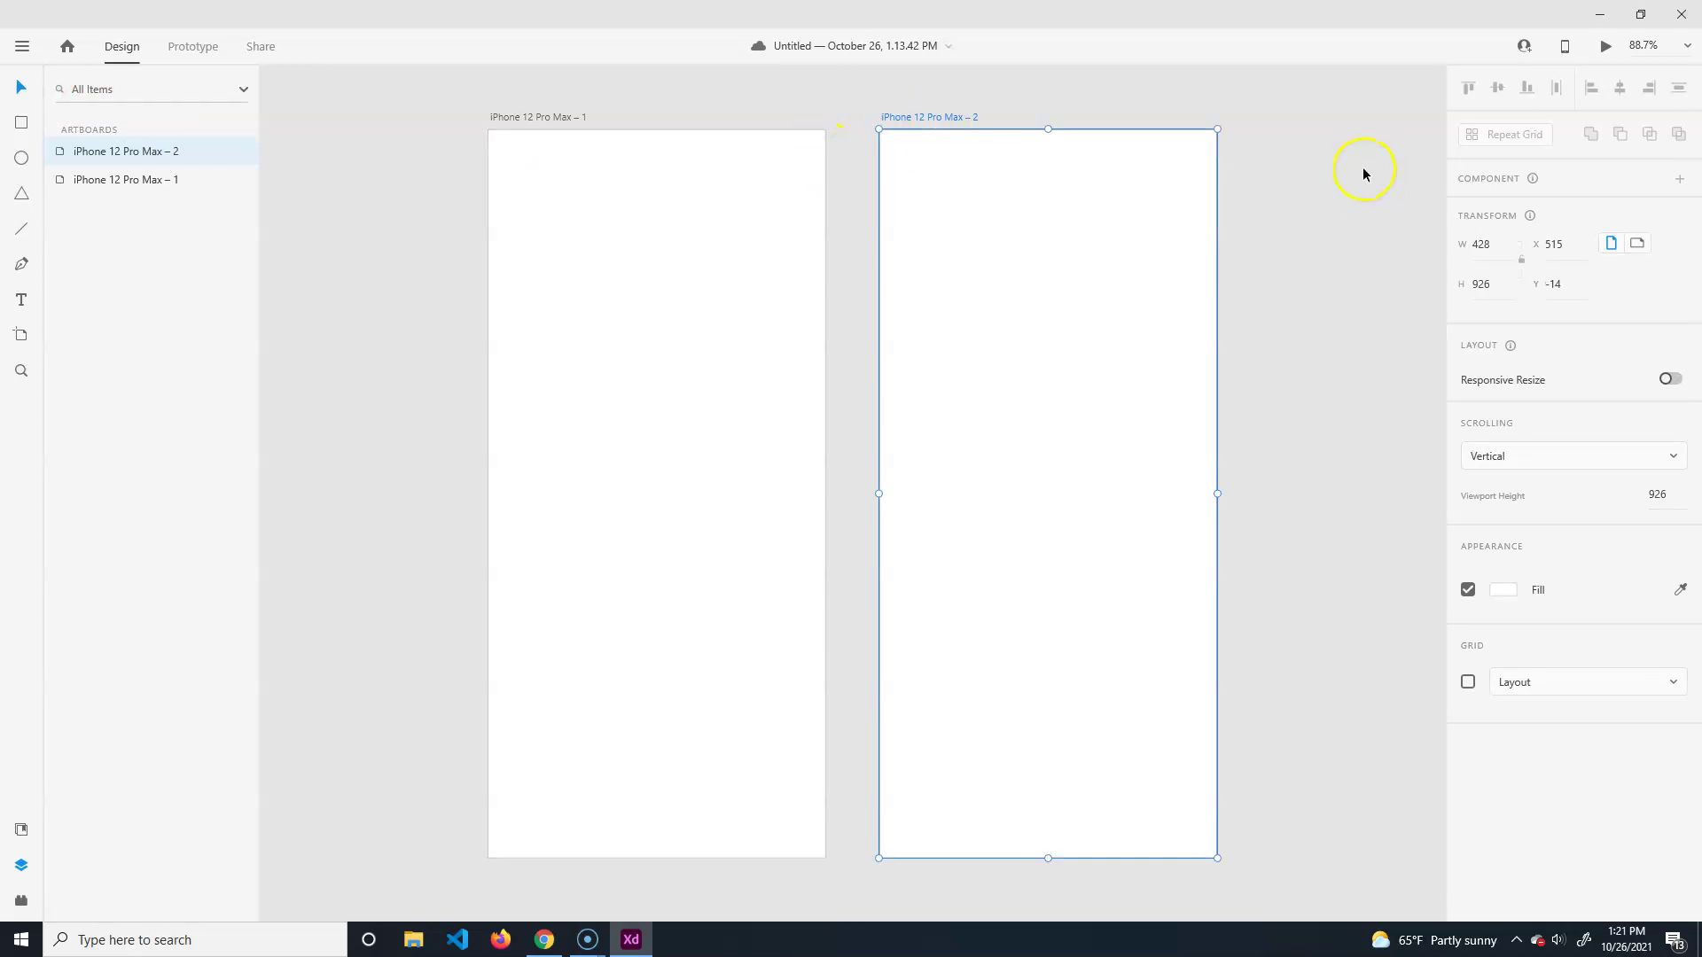
{"action": "key", "text": "Delete"}
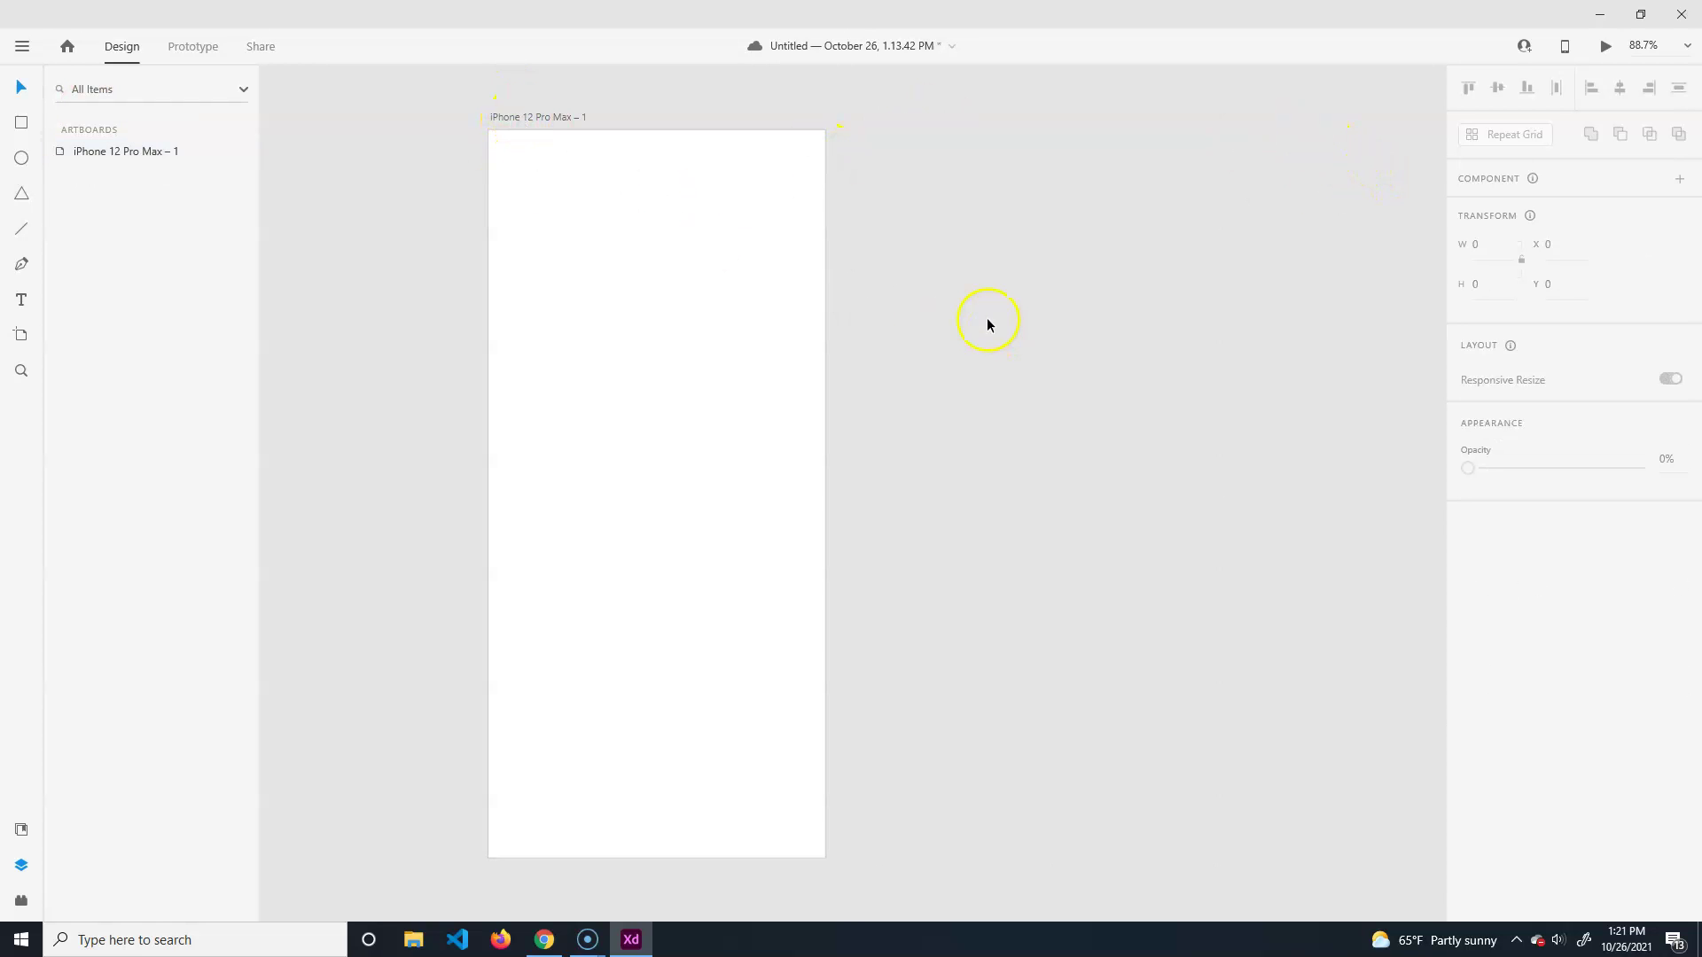
{"action": "left_click_drag", "start_coordinate": [600, 341], "coordinate": [764, 330]}
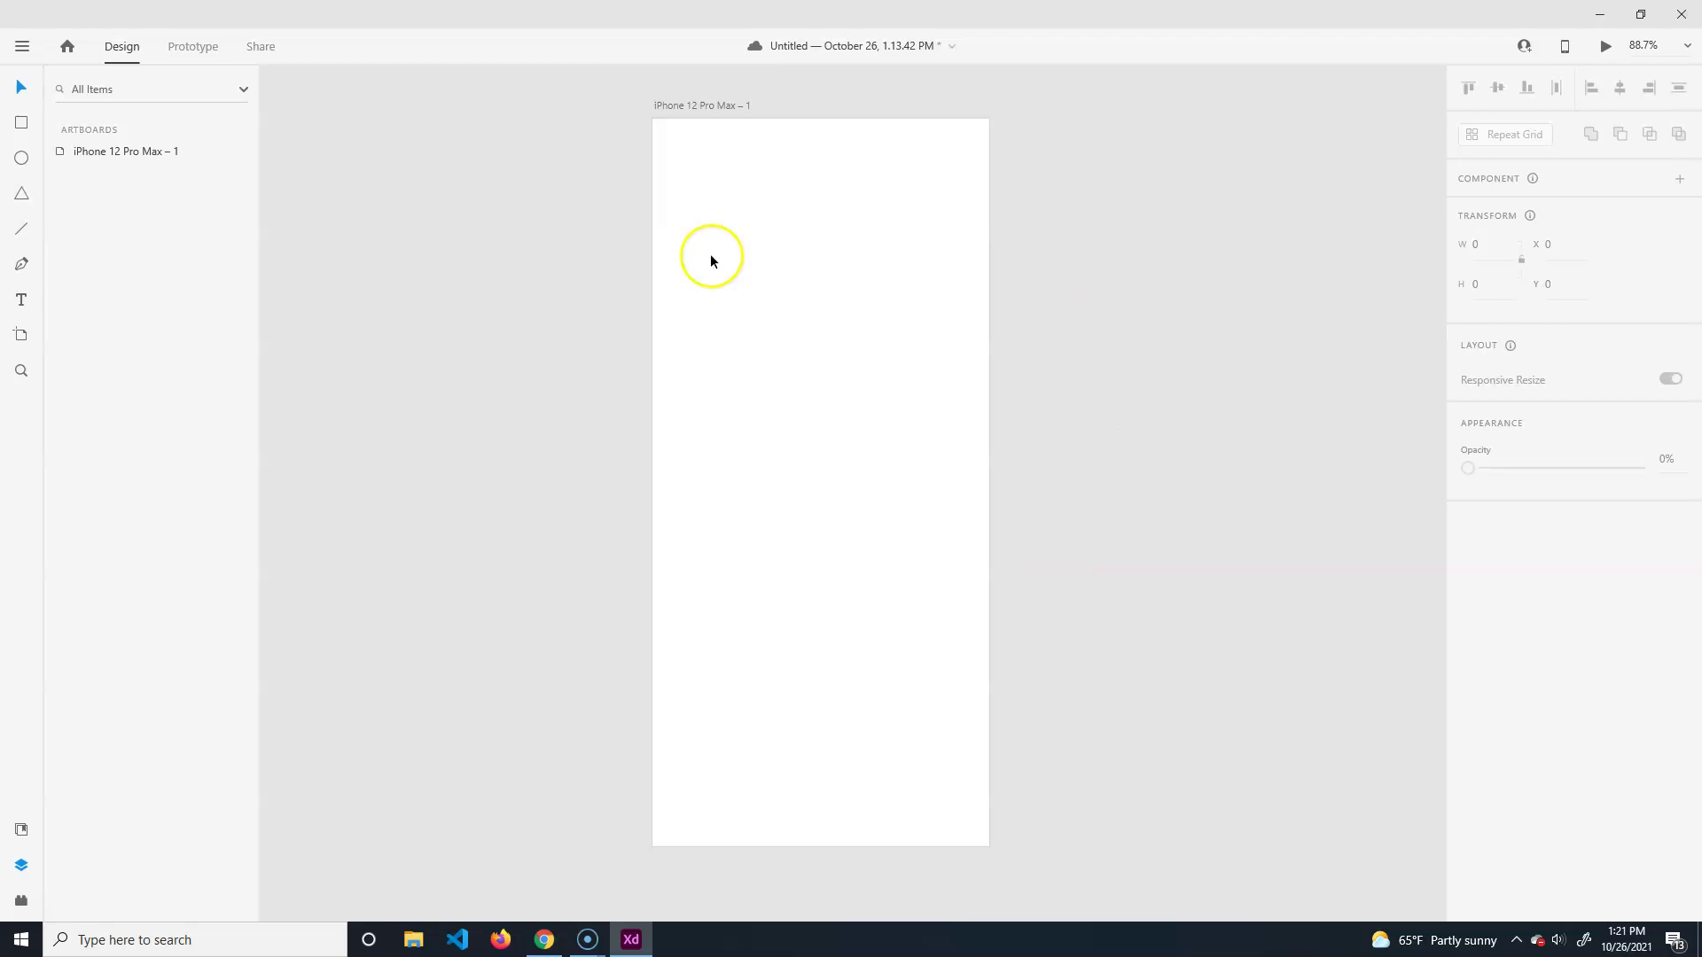